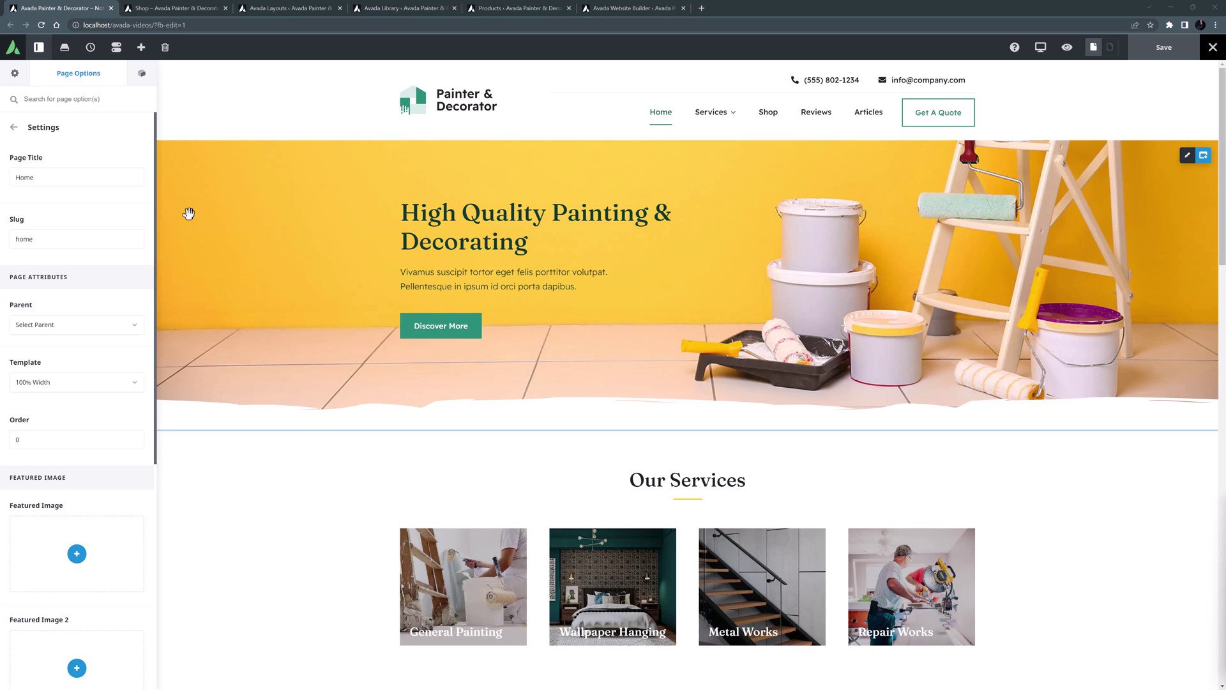
# Step: Switch from the Home page editor to the live Shop page showing the Computer Monitor slider
pyautogui.click(166, 10)
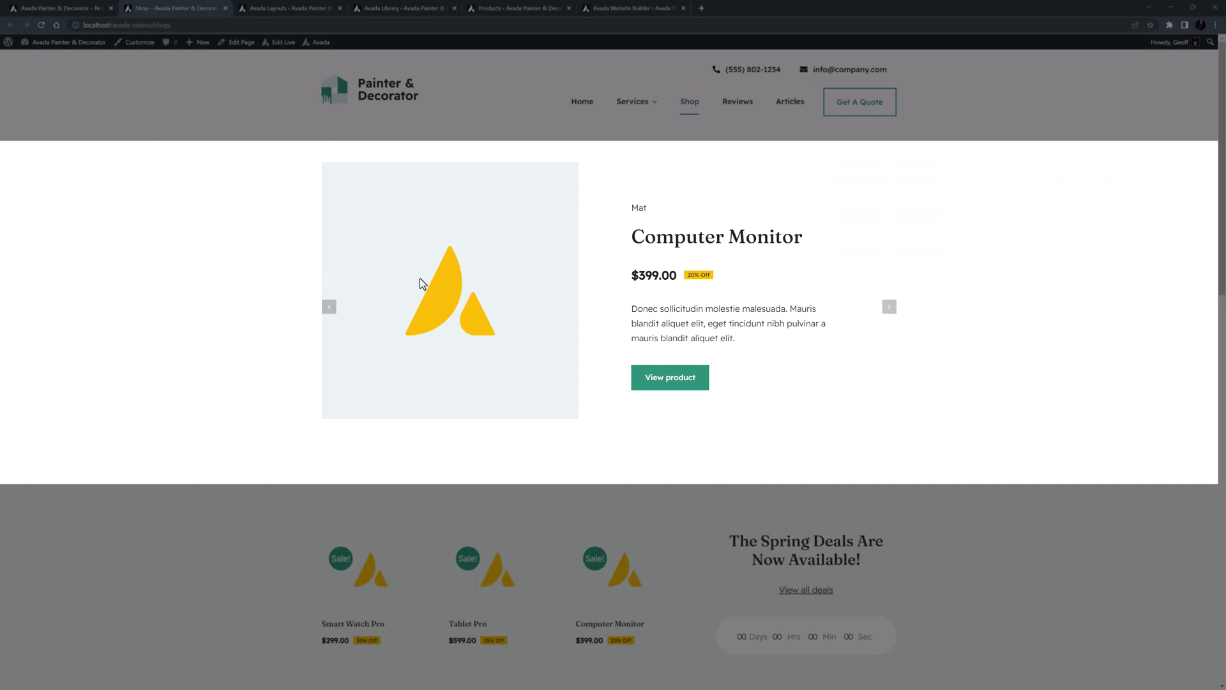
# Step: Open the Tablet Pro product page from the Editor's pick section of the storefront
pyautogui.scroll(-4, 527, 290)
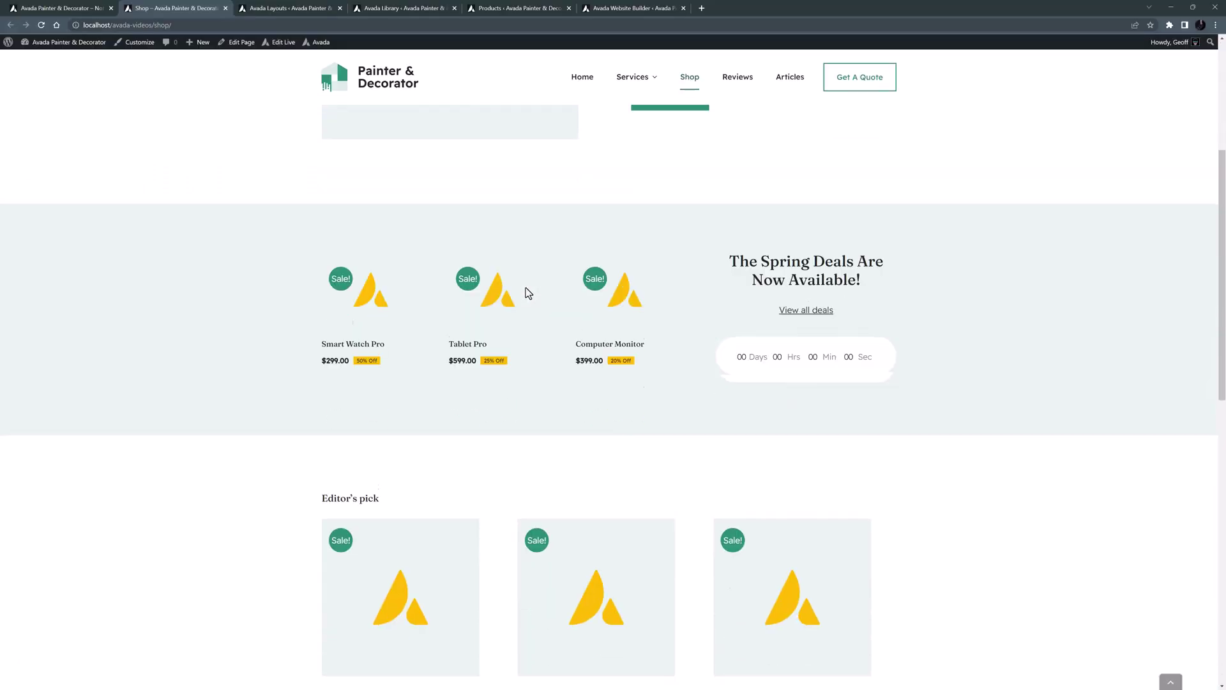
pyautogui.scroll(-4, 528, 293)
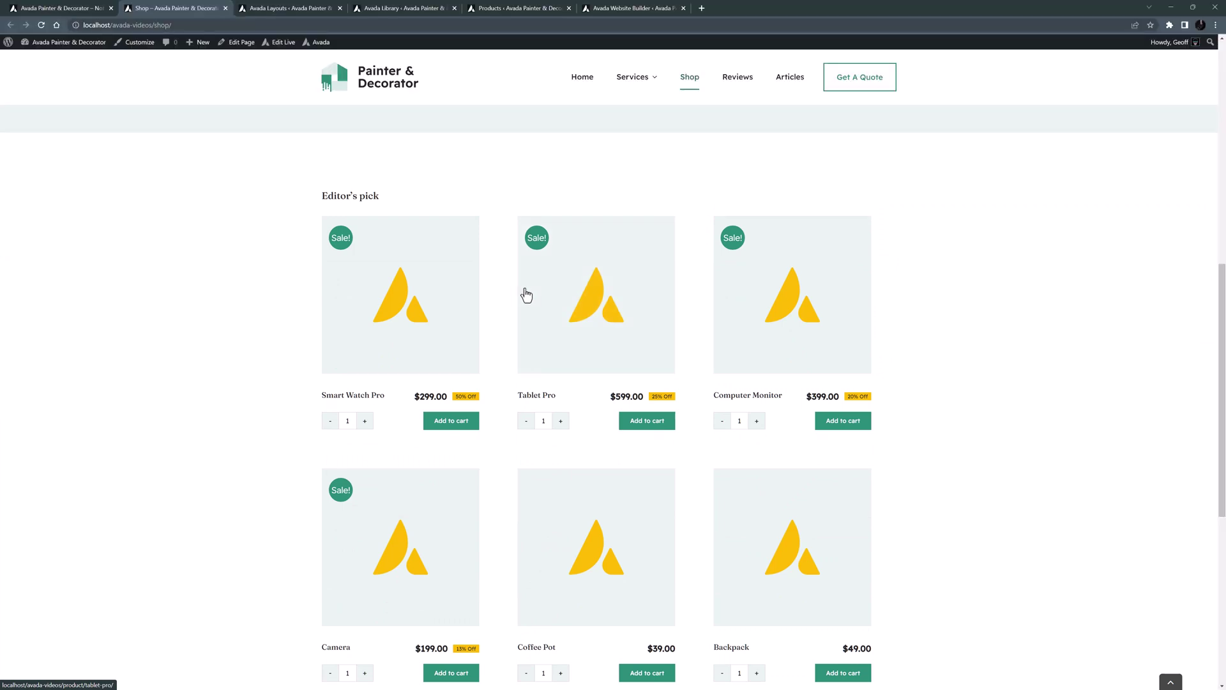
pyautogui.click(587, 295)
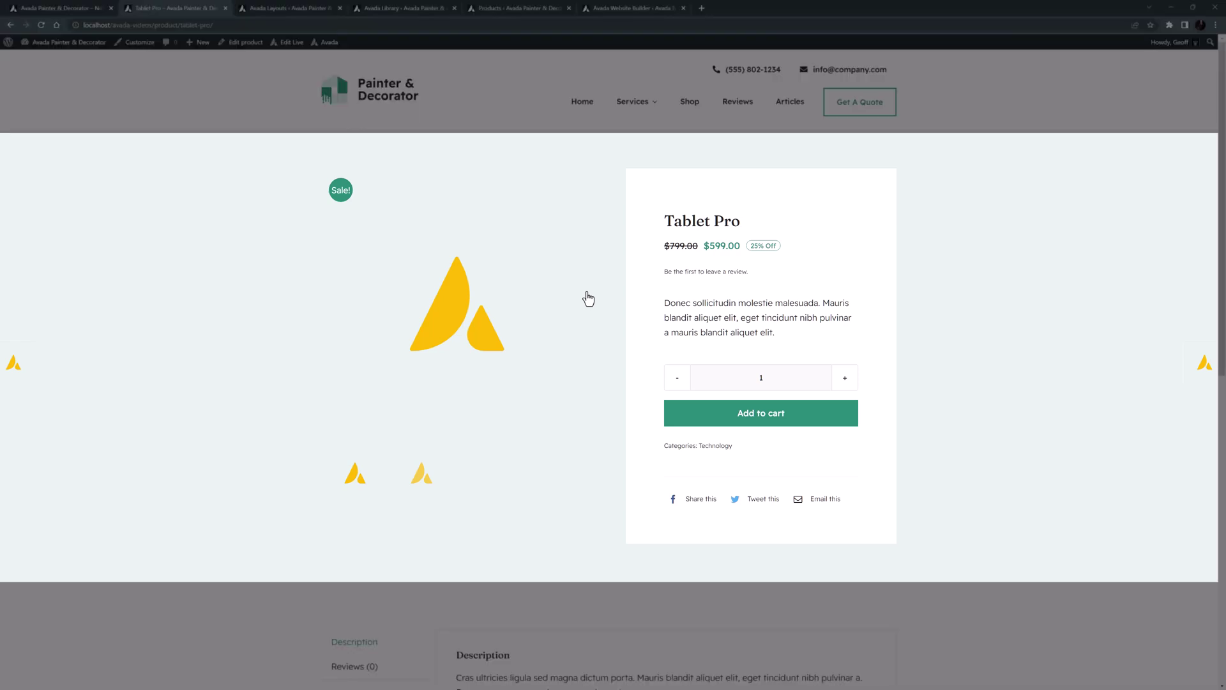
# Step: Check the Technology category archive, return to Tablet Pro, and add it to the cart
pyautogui.scroll(-5, 589, 299)
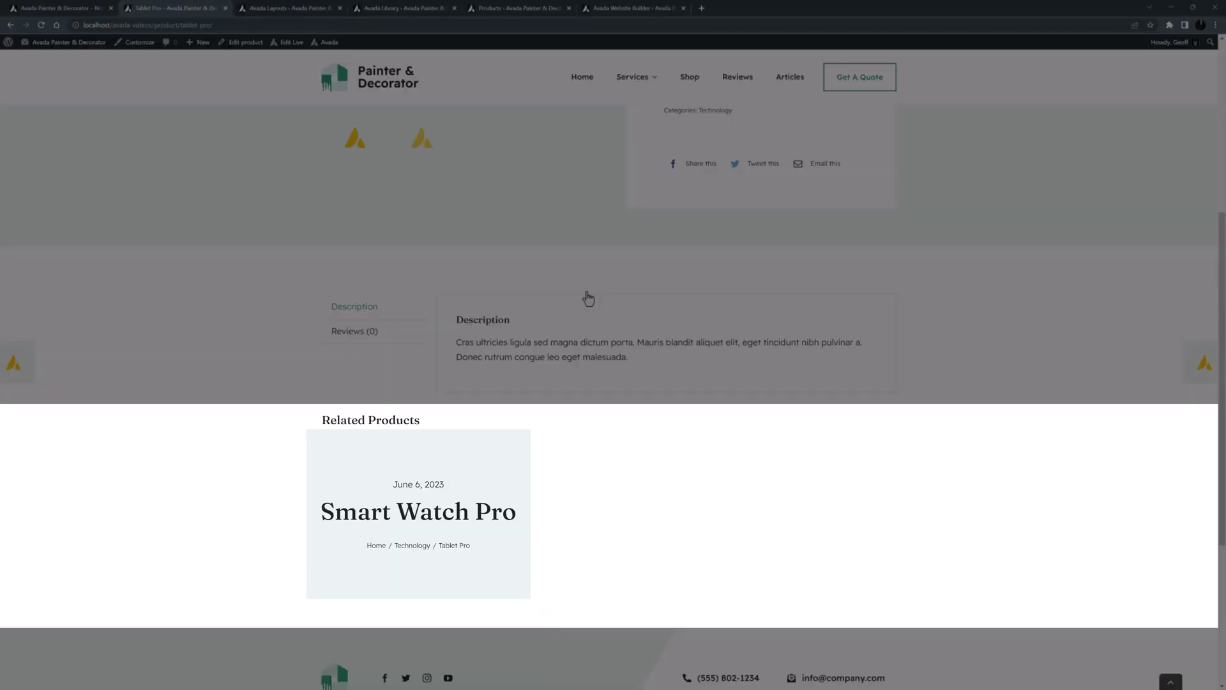
pyautogui.scroll(5, 586, 297)
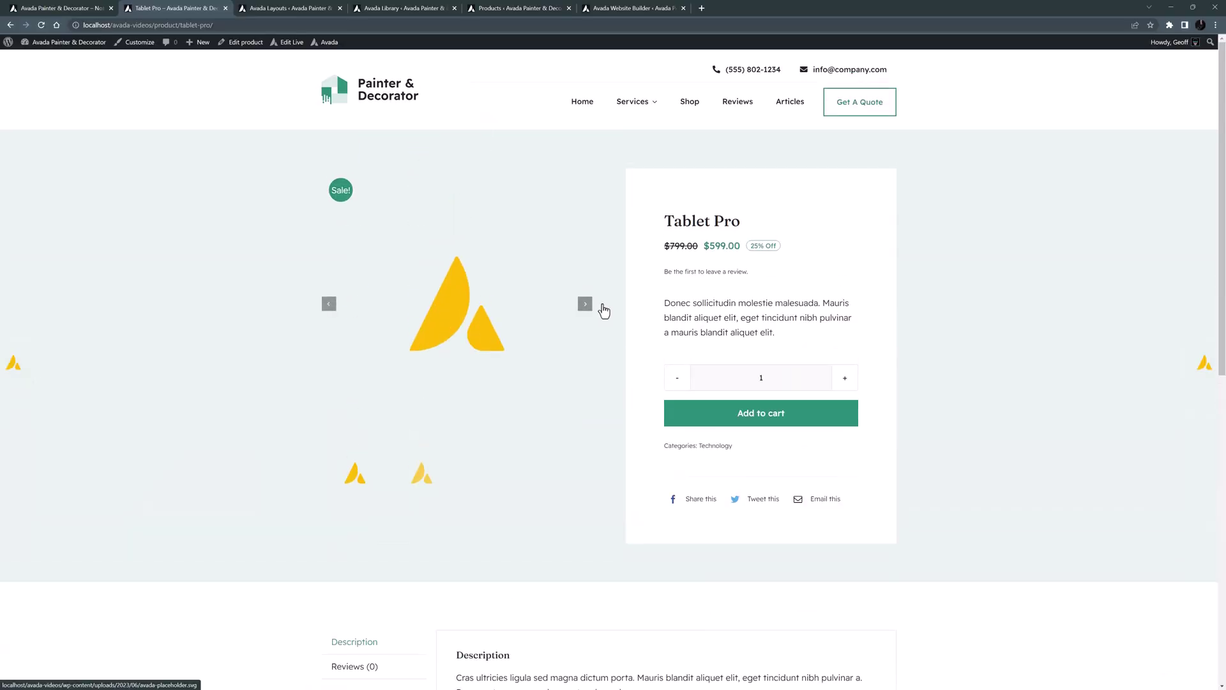
pyautogui.click(717, 447)
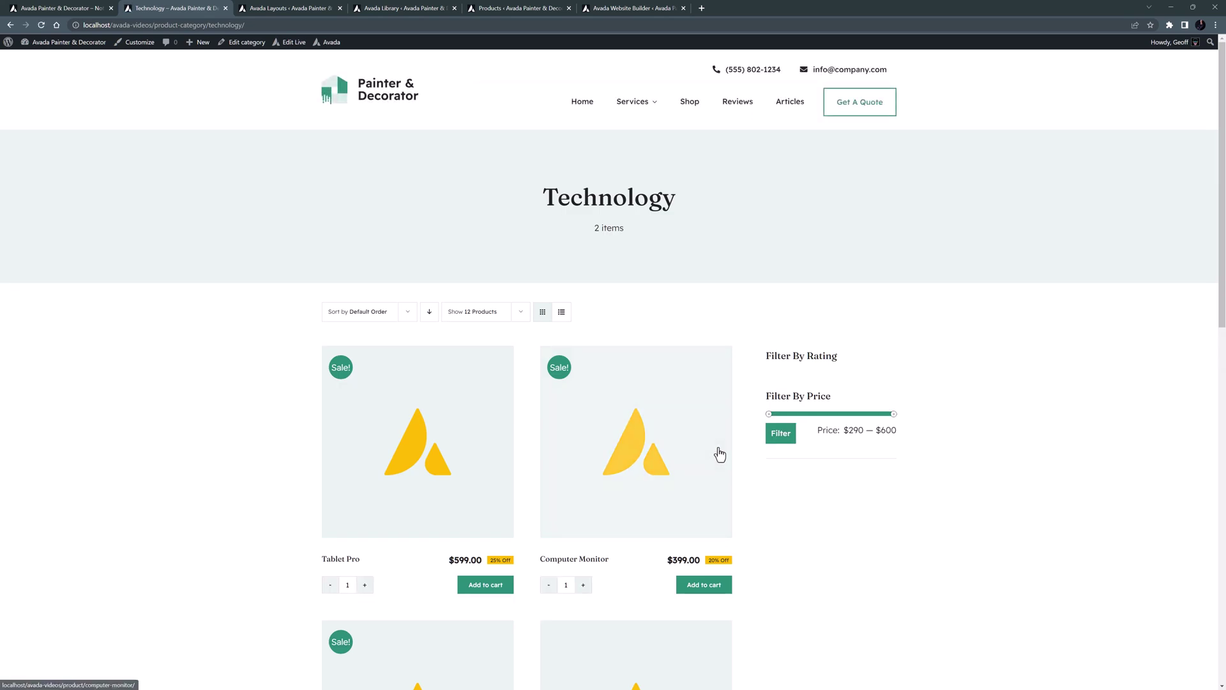
pyautogui.hotkey('alt', 'Left')
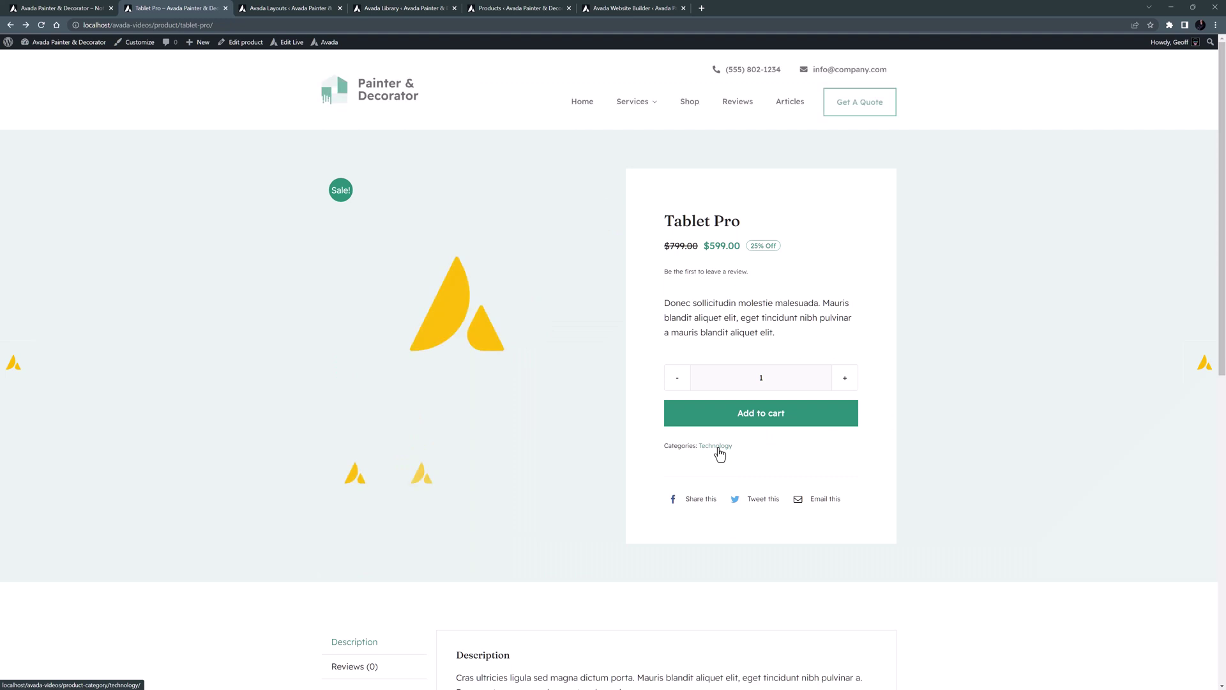
pyautogui.click(741, 417)
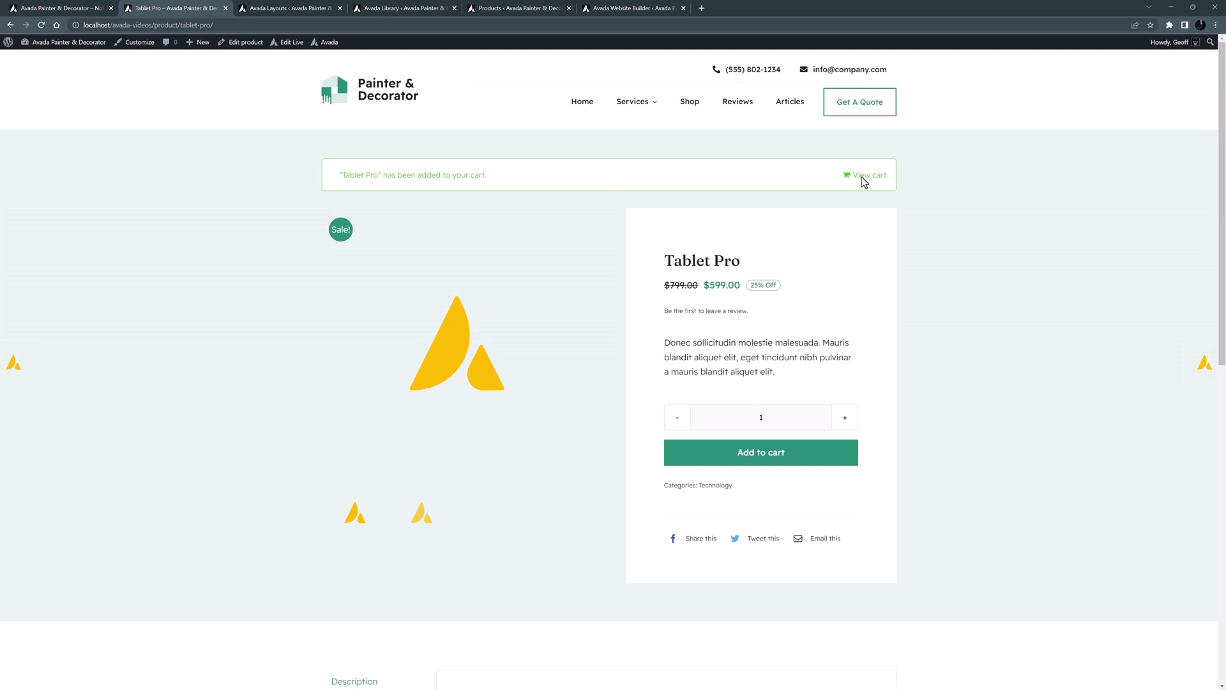
# Step: Go from the cart notice through the cart to checkout, showing Tablet Pro × 1 at $599.00
pyautogui.click(866, 180)
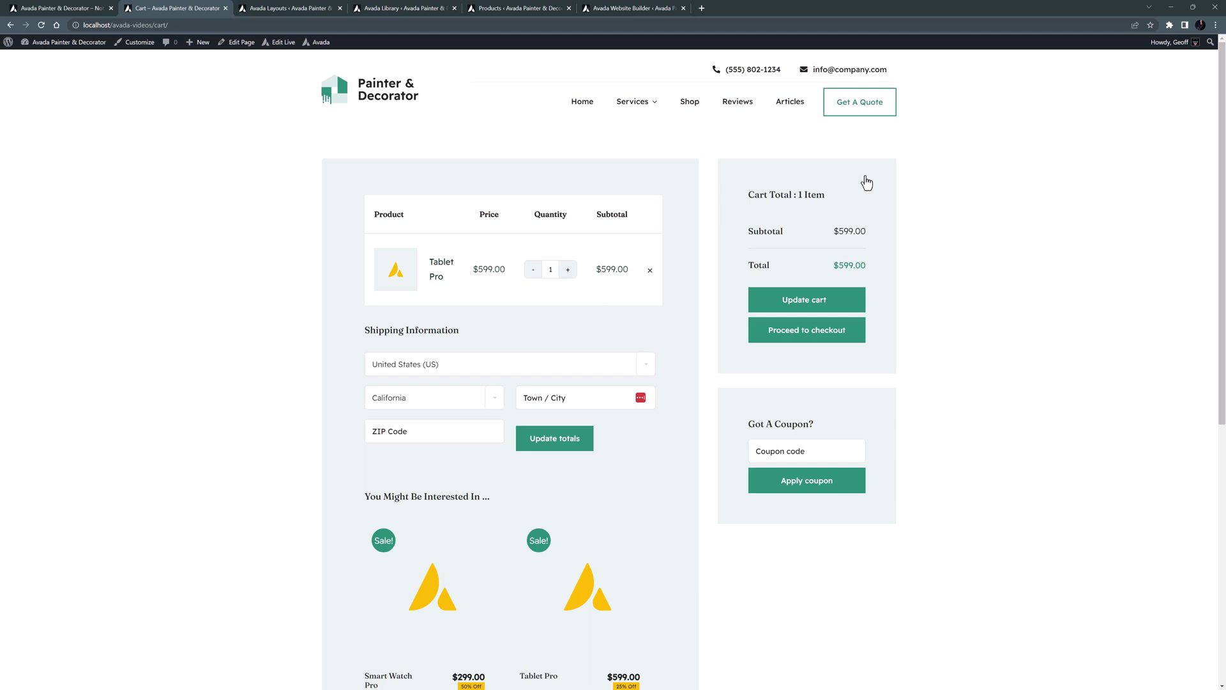
pyautogui.click(799, 344)
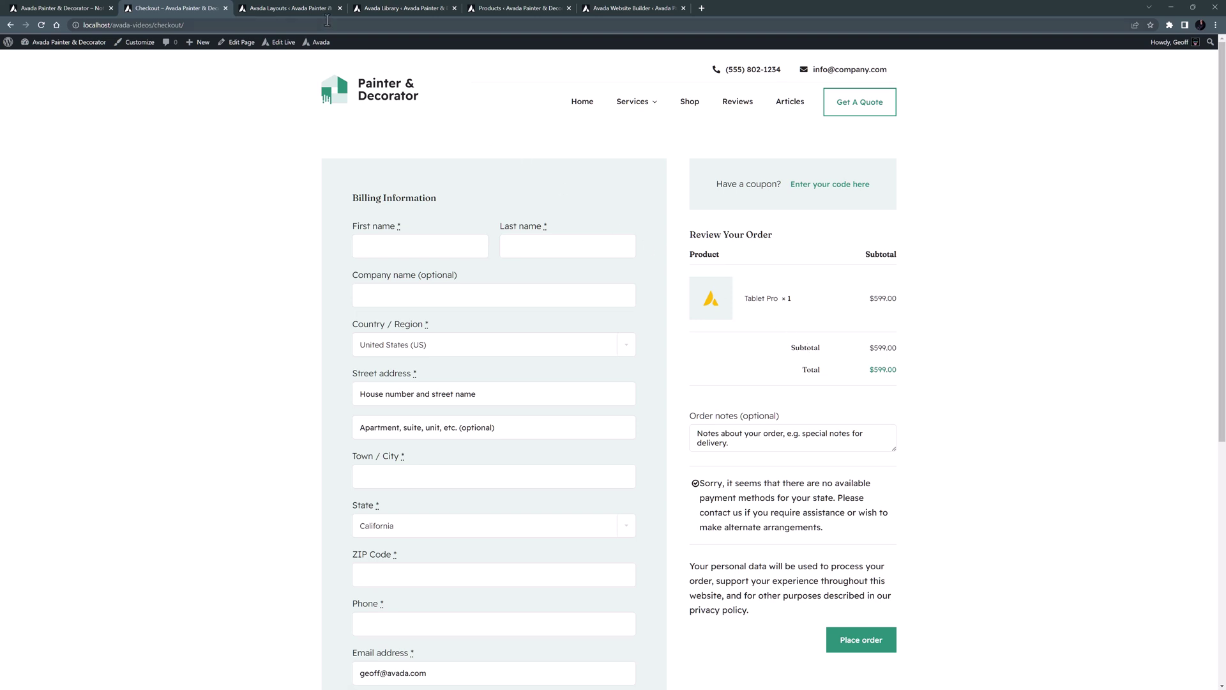
pyautogui.click(295, 8)
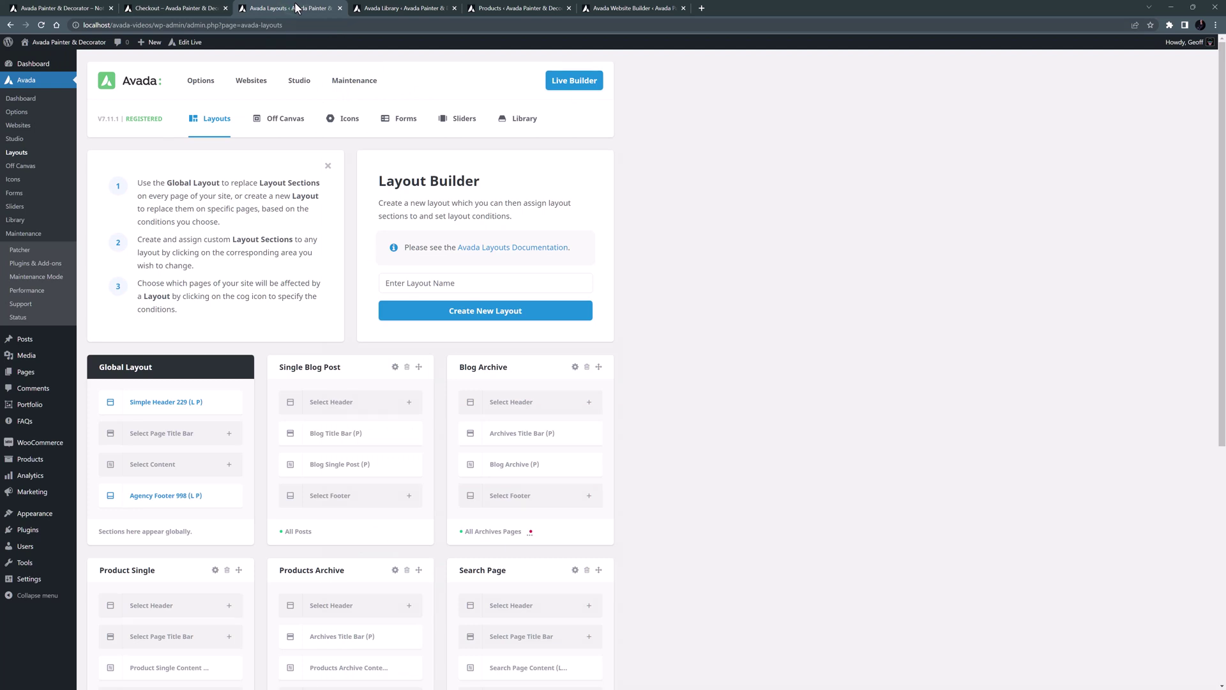
pyautogui.scroll(-3, 725, 321)
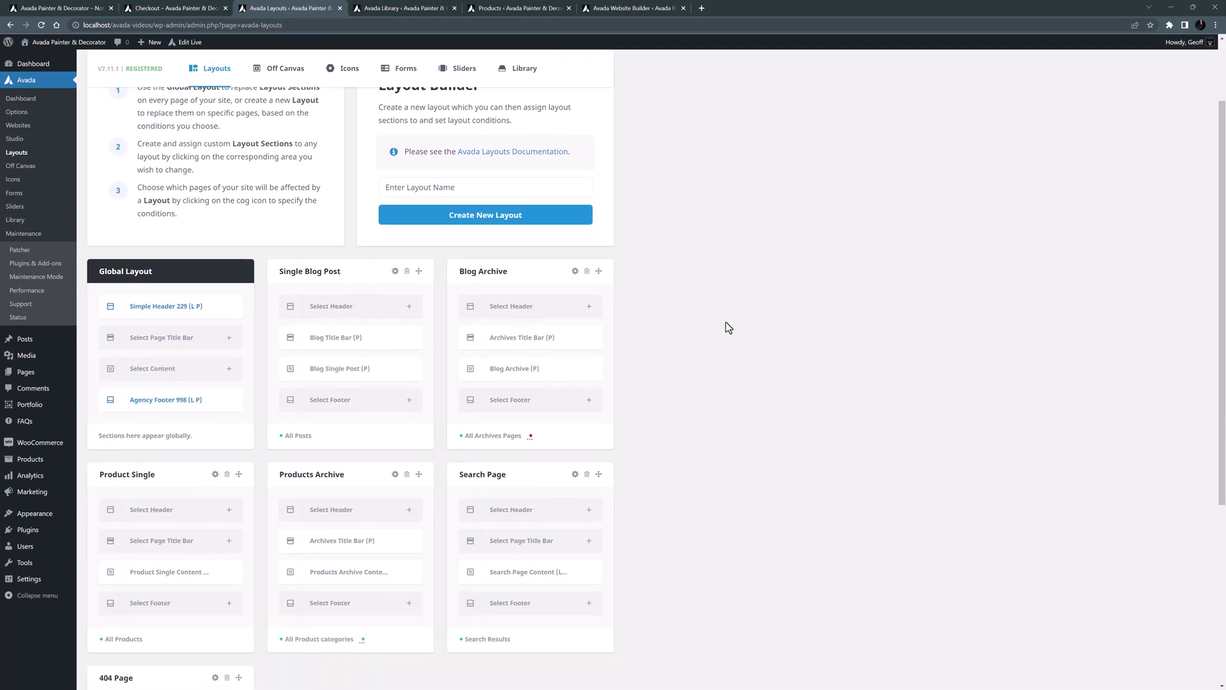
pyautogui.scroll(-3, 725, 322)
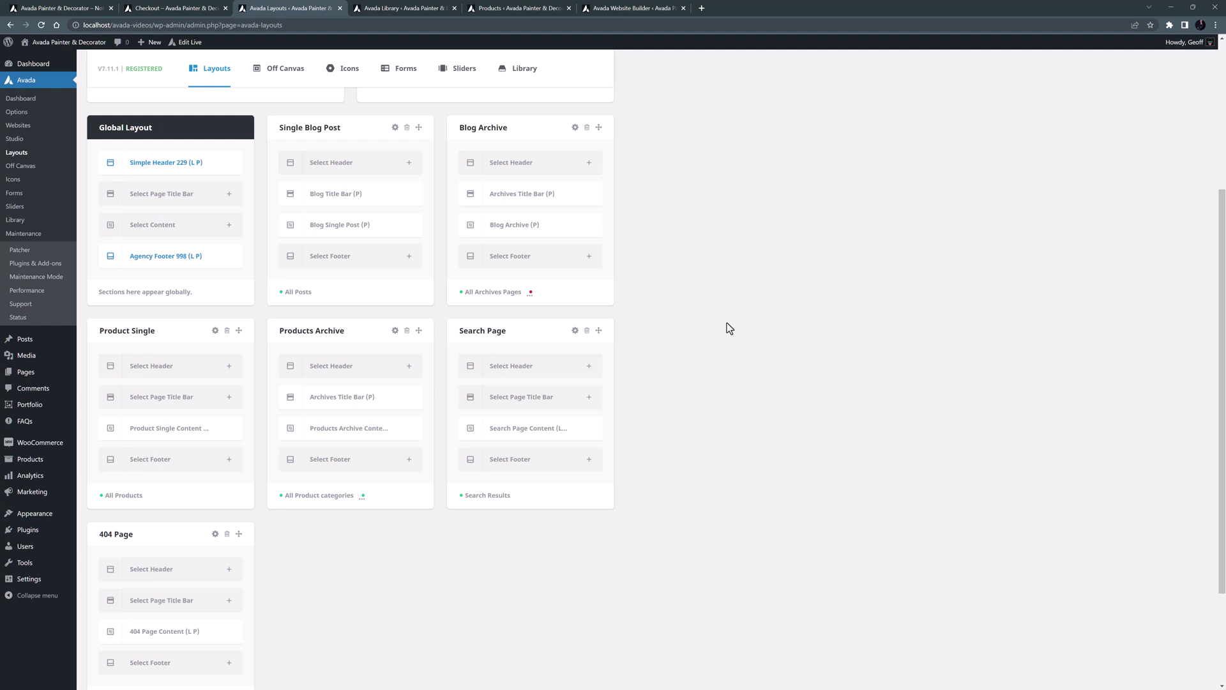
pyautogui.click(409, 10)
pyautogui.scroll(-3, 740, 415)
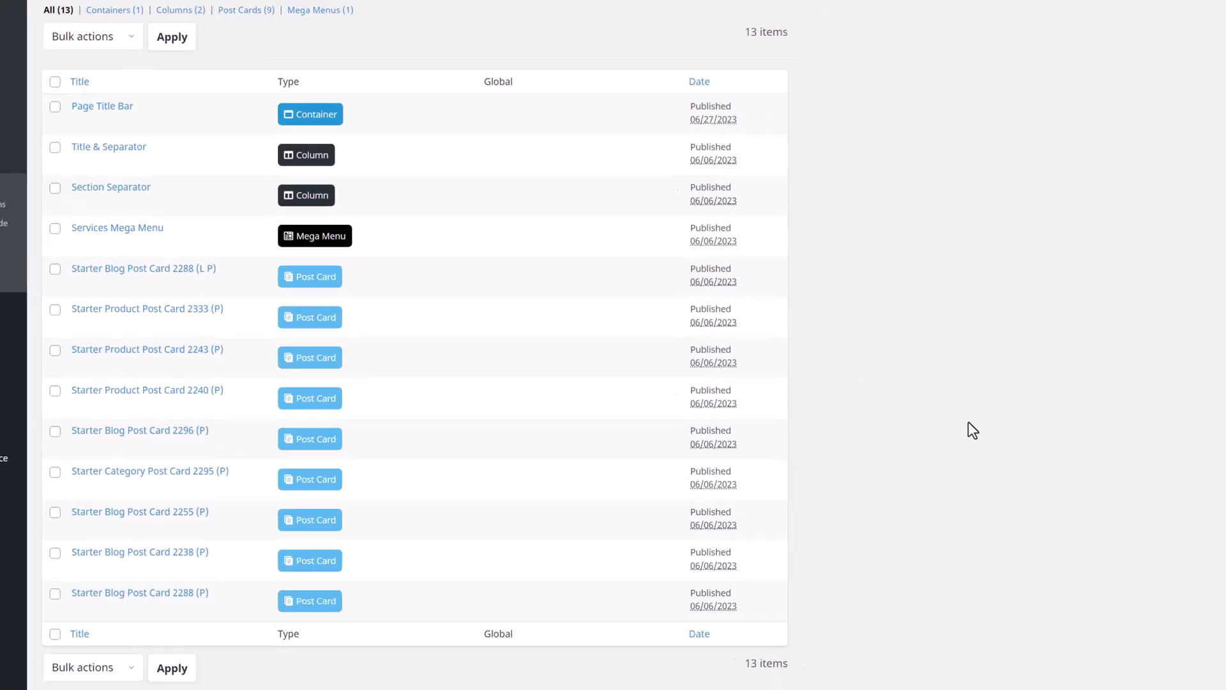
pyautogui.click(189, 9)
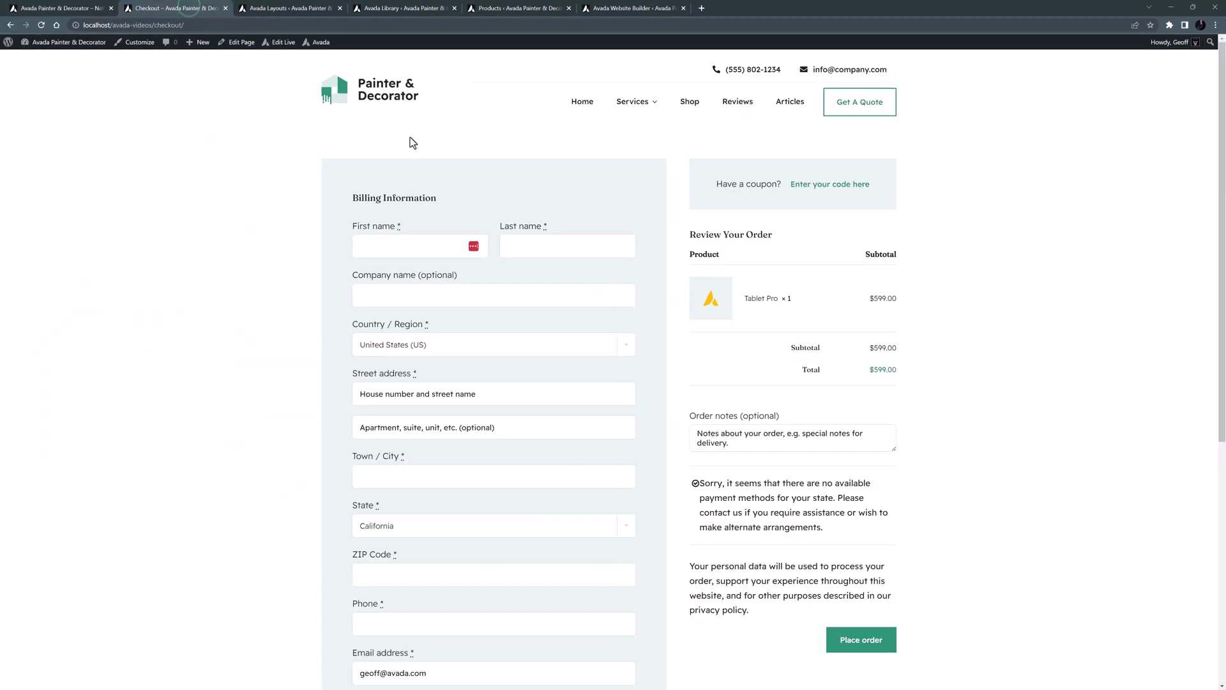
# Step: Open the Shop page in Avada Live Builder and inspect the featured products Post Cards settings
pyautogui.click(687, 108)
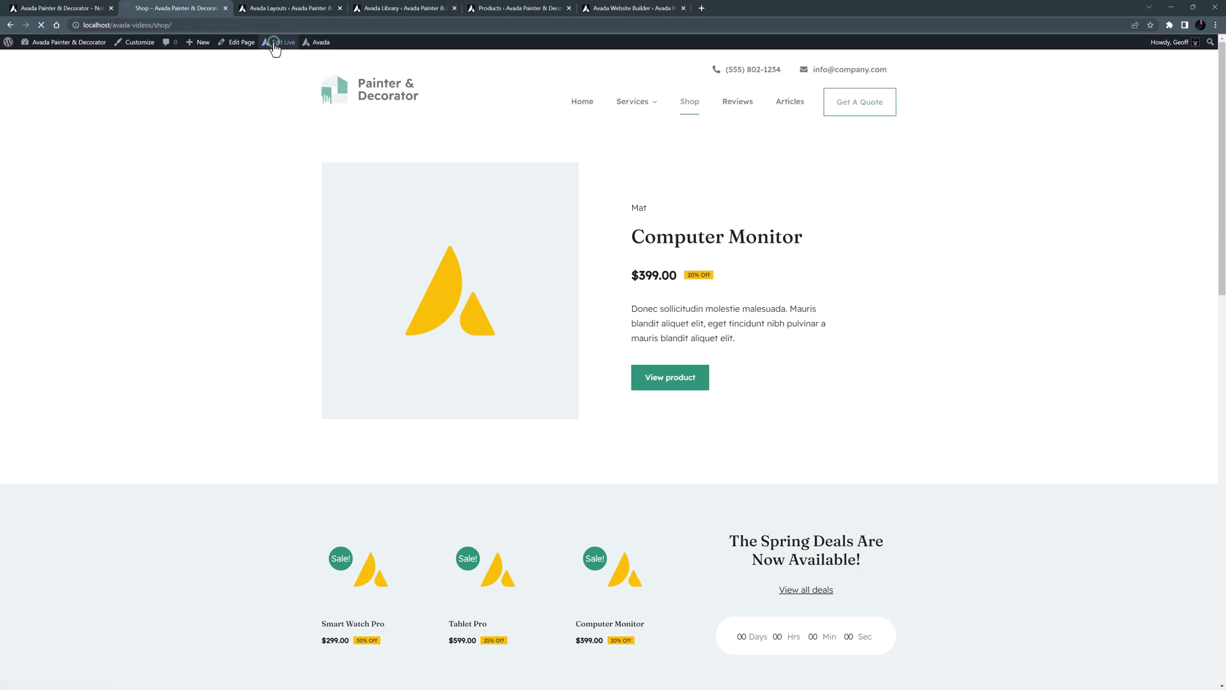
pyautogui.click(276, 42)
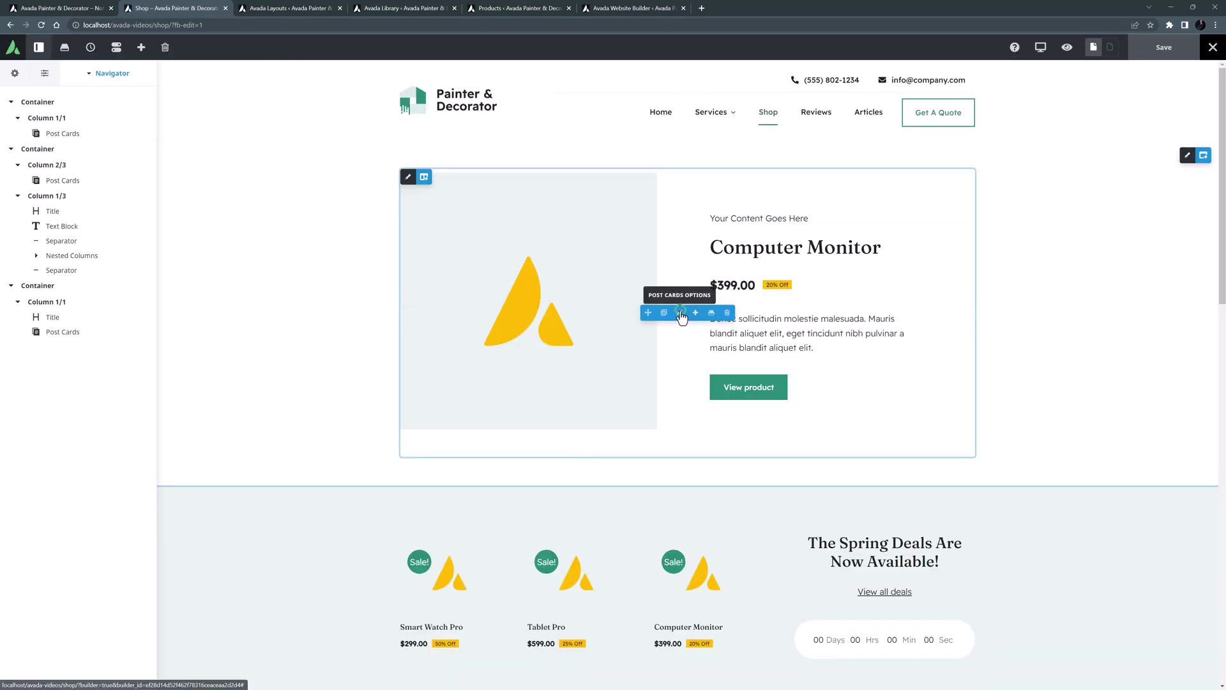
pyautogui.click(680, 314)
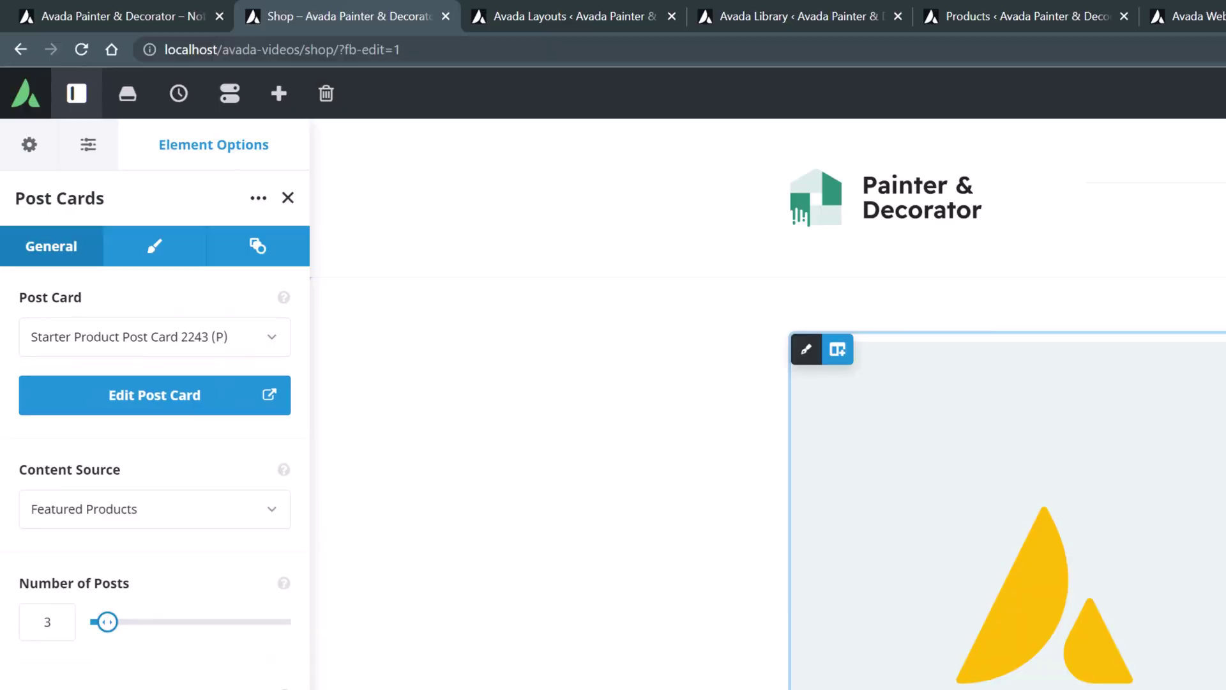
pyautogui.scroll(-3, 673, 334)
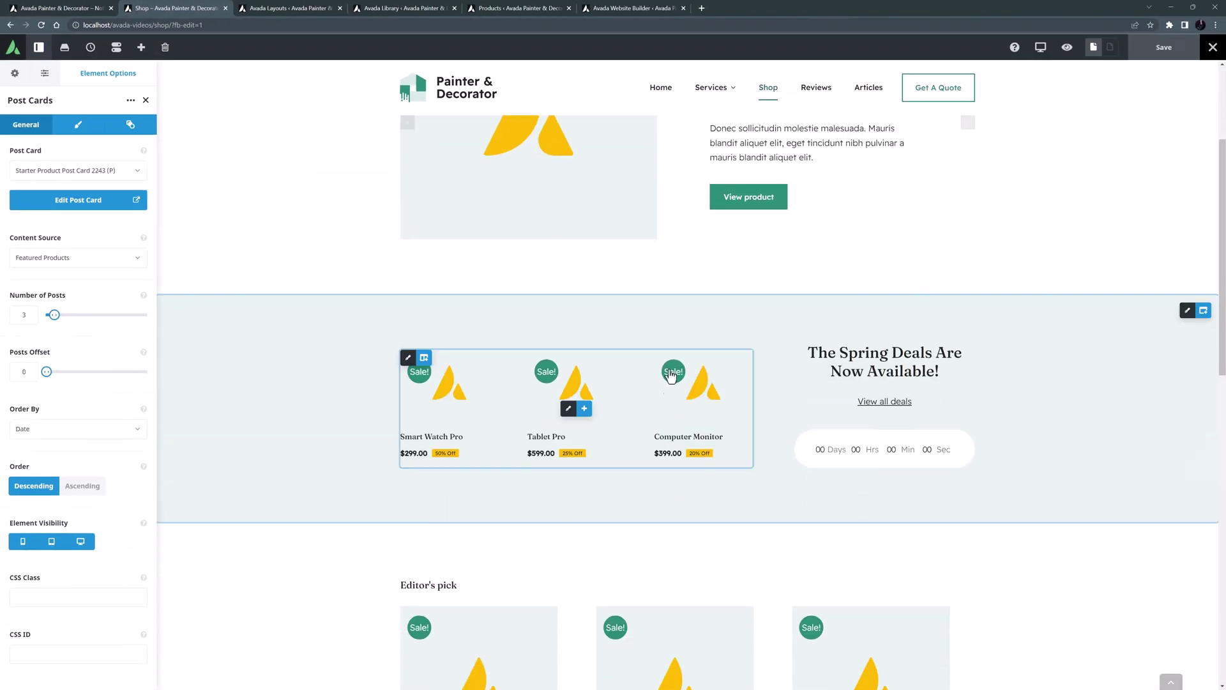
# Step: Inspect the Spring Deals and Editor's pick Post Cards settings, then view the WordPress Products list
pyautogui.click(569, 407)
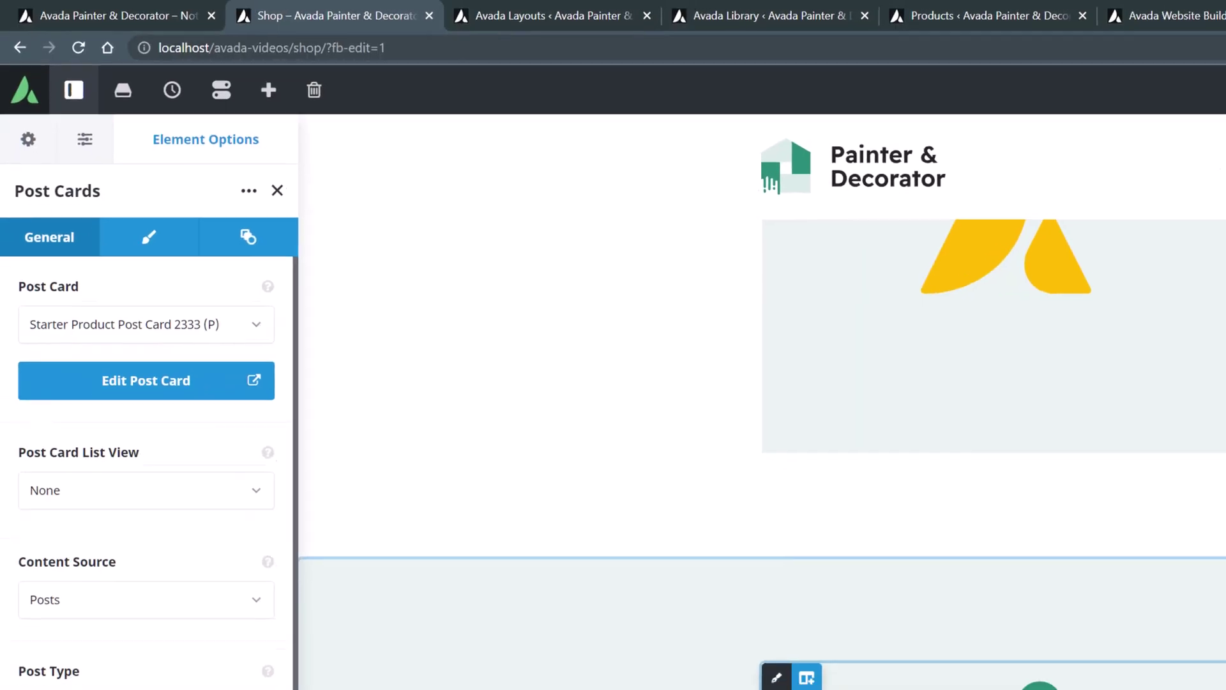
pyautogui.scroll(-5, 694, 492)
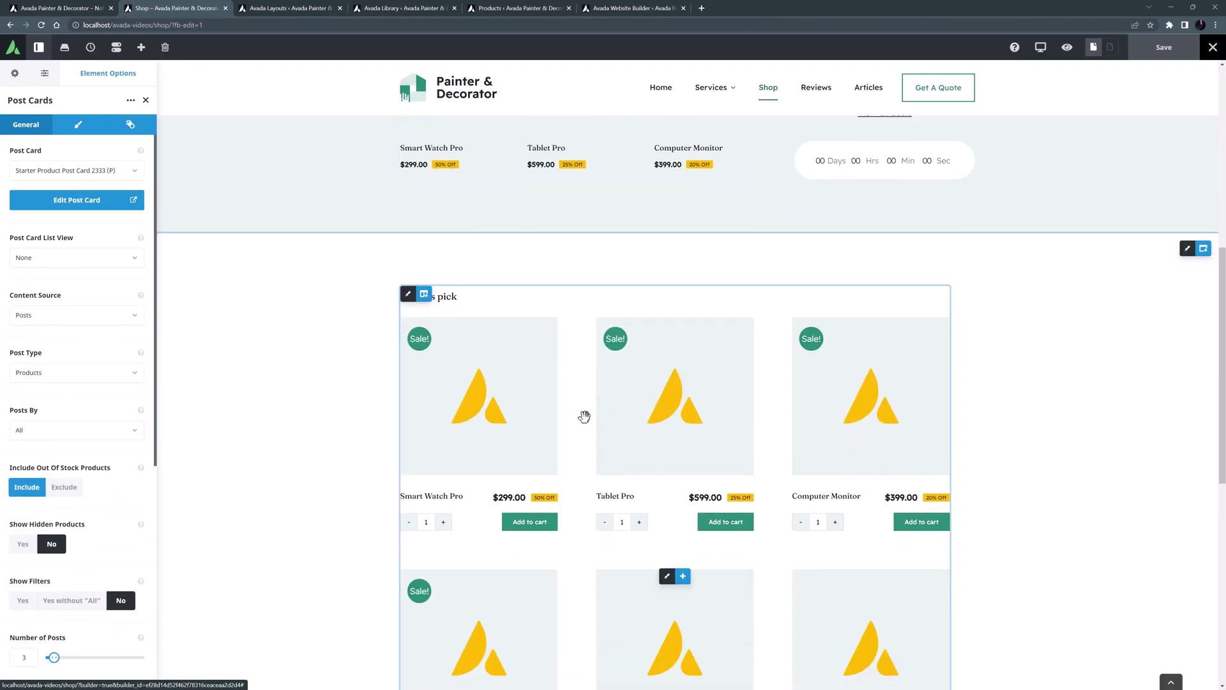
pyautogui.click(667, 577)
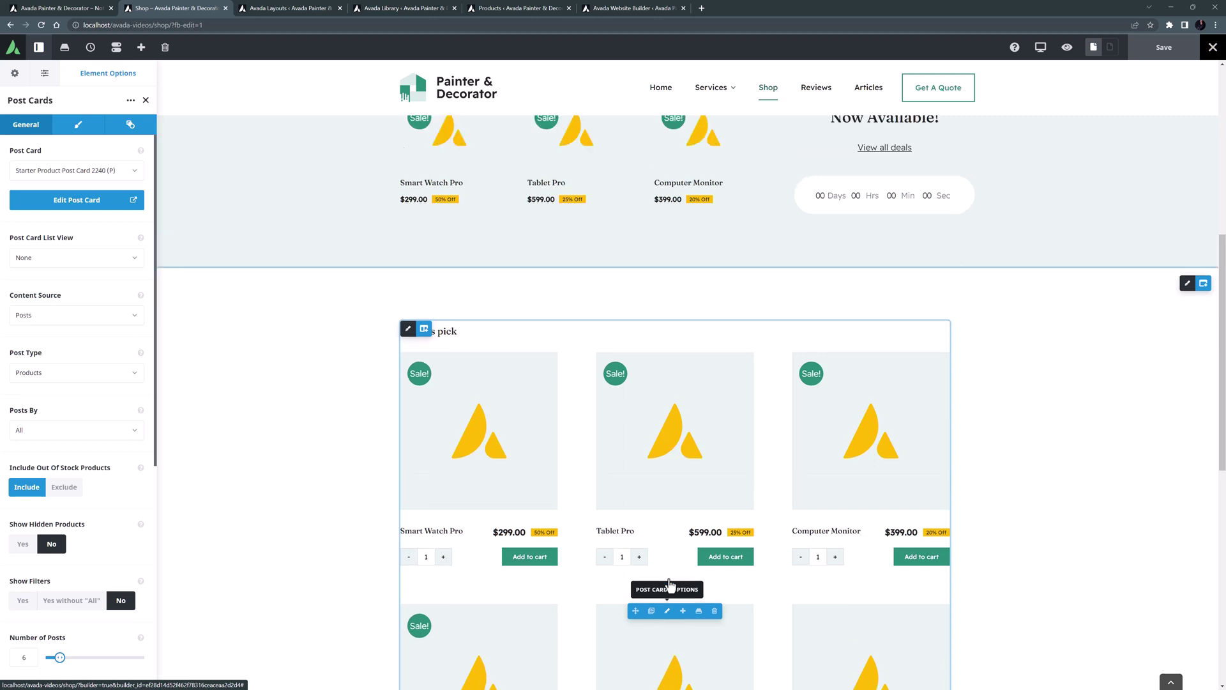
pyautogui.scroll(8, 669, 584)
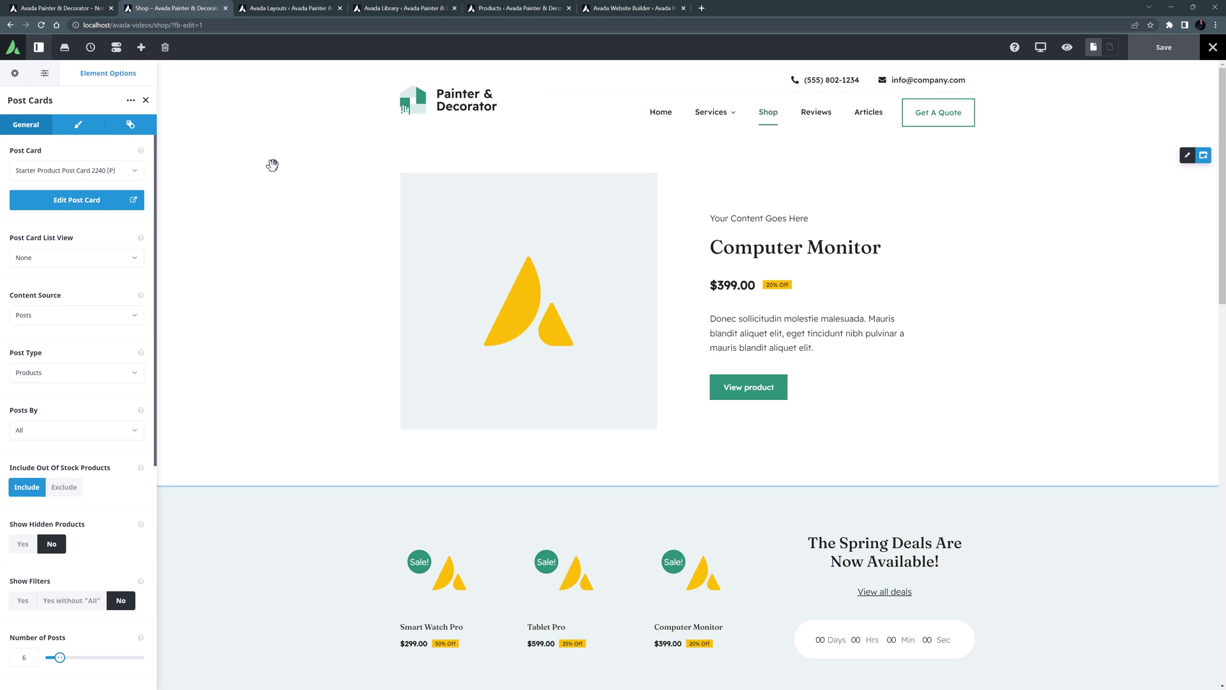
pyautogui.click(493, 8)
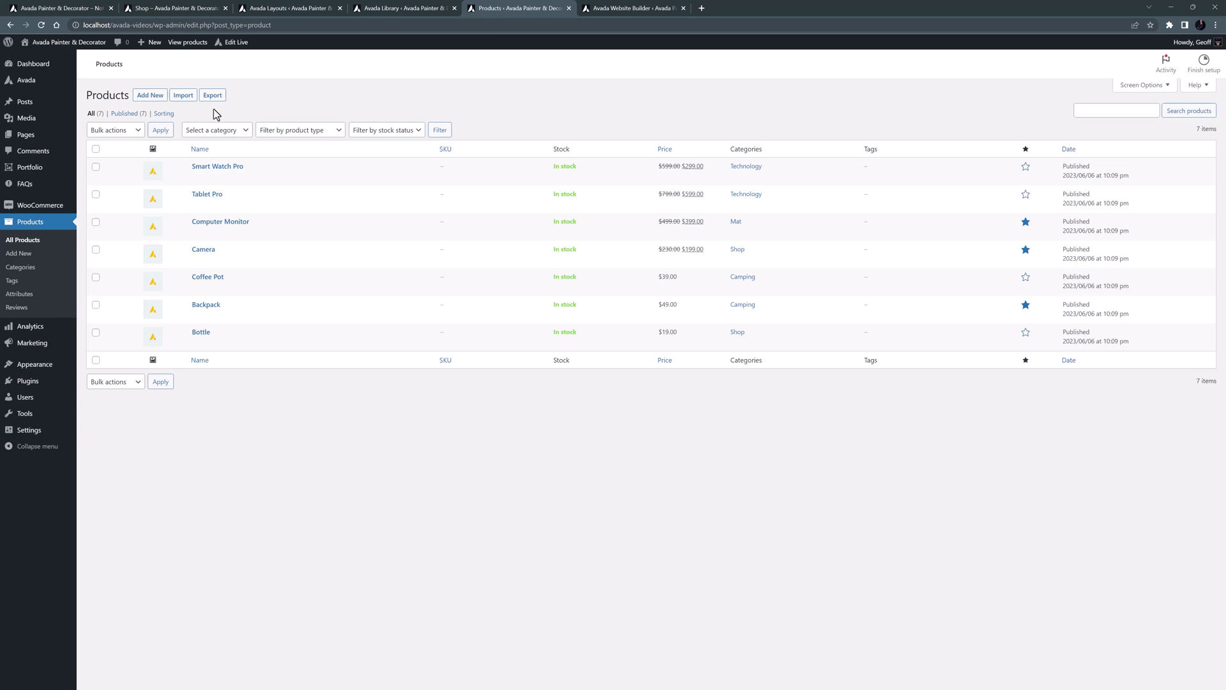
# Step: Move all seven products to the trash with a bulk action
pyautogui.click(95, 149)
pyautogui.click(109, 130)
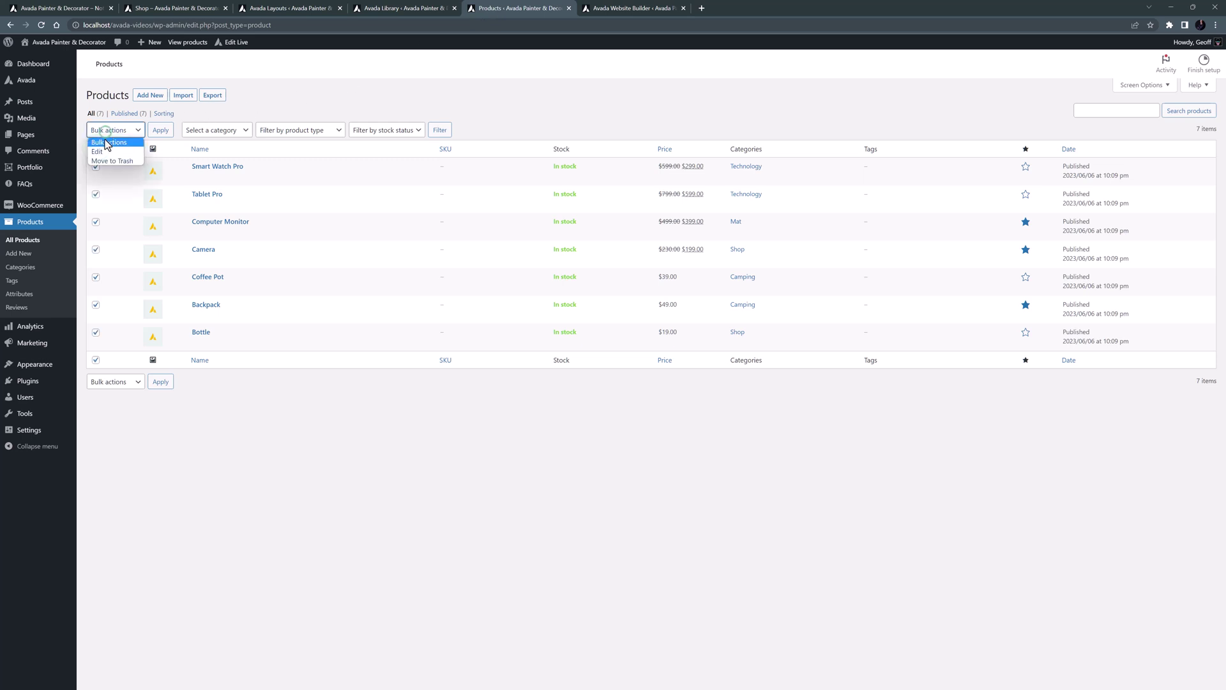
pyautogui.click(106, 158)
pyautogui.click(161, 131)
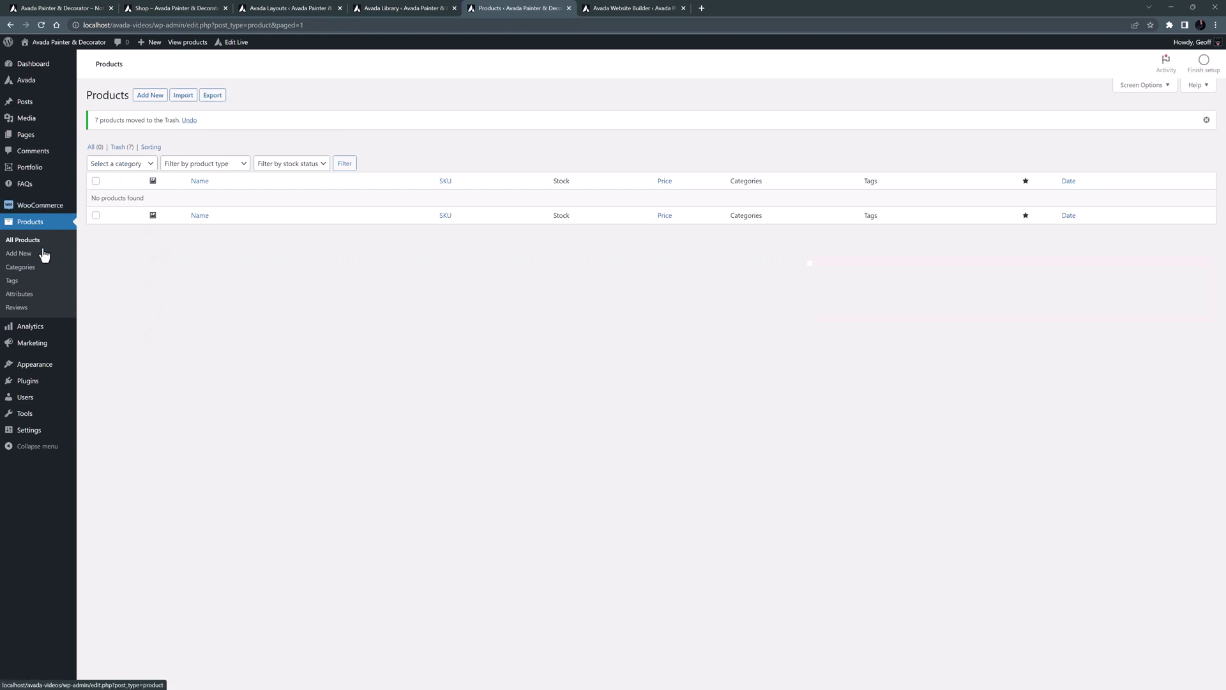
# Step: Delete the Camping, Clothes, Mat, Shop and Technology product categories in bulk
pyautogui.click(21, 268)
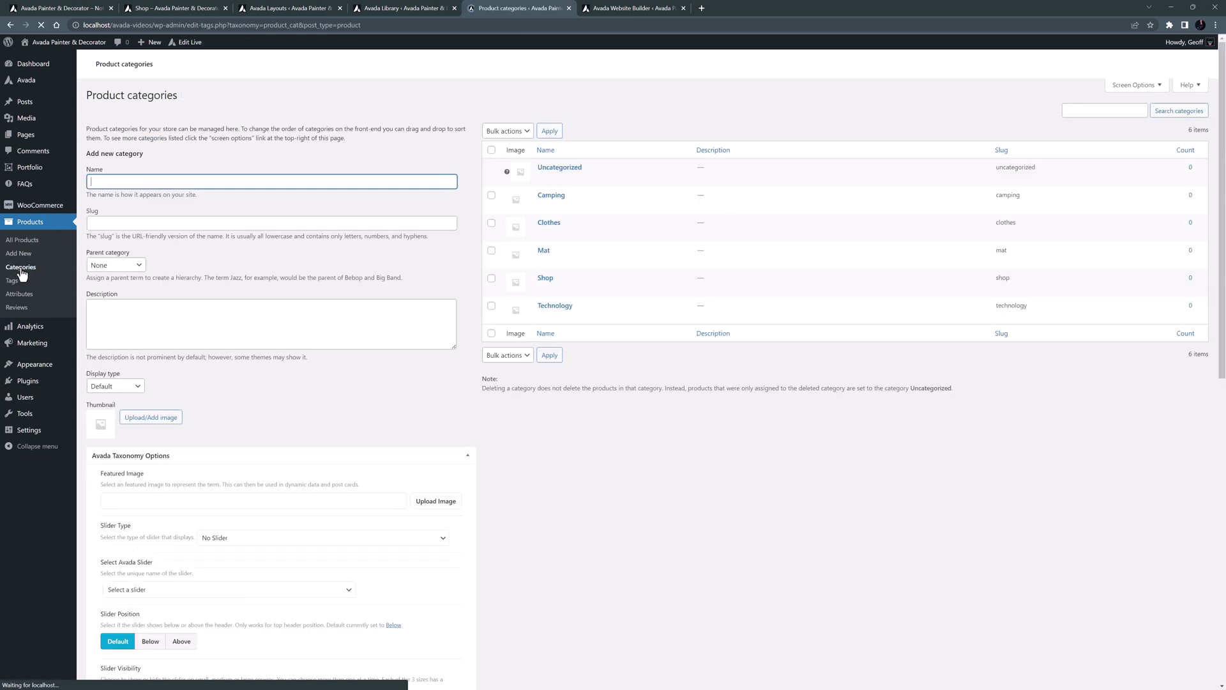
pyautogui.click(491, 149)
pyautogui.click(506, 131)
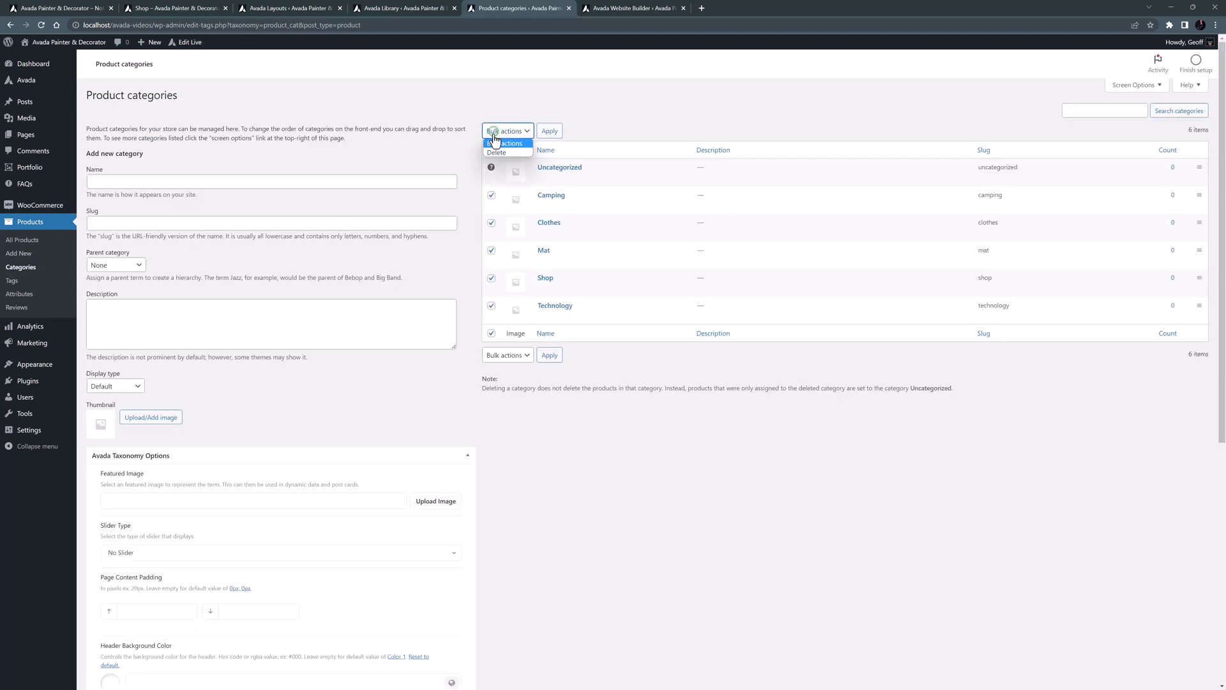
pyautogui.click(495, 153)
pyautogui.click(546, 135)
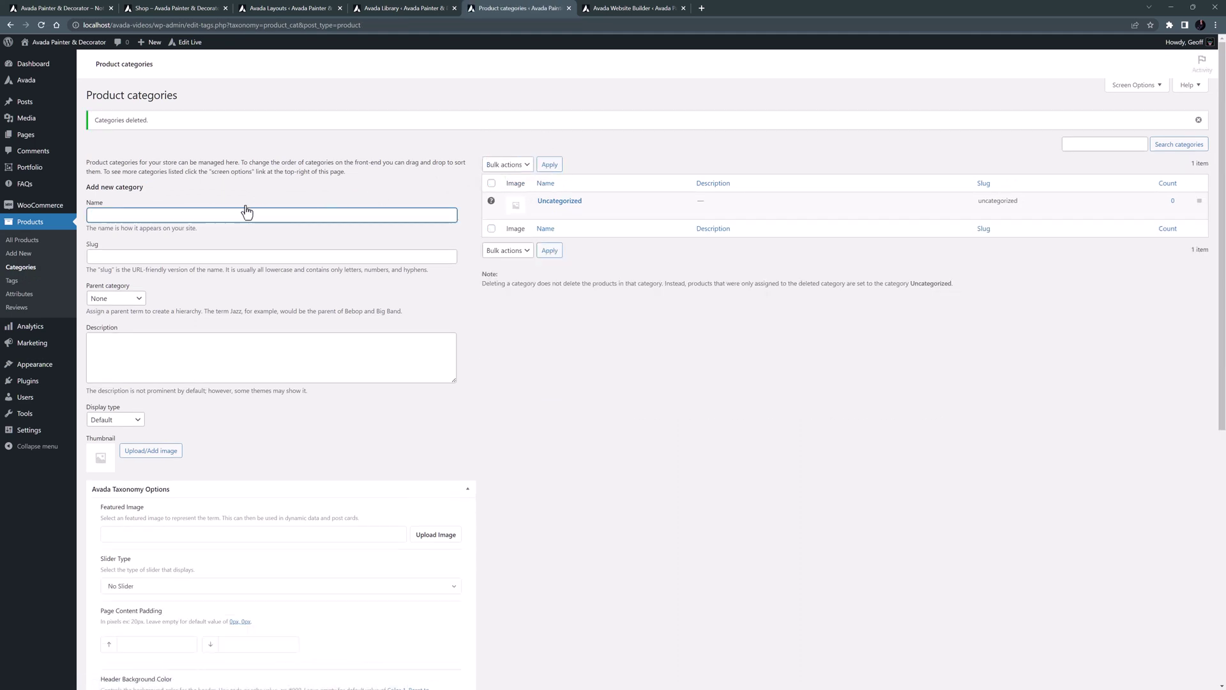
# Step: Add a 'Supplies' product category with slug 'supplies', then begin a new product
pyautogui.write('Supplies')
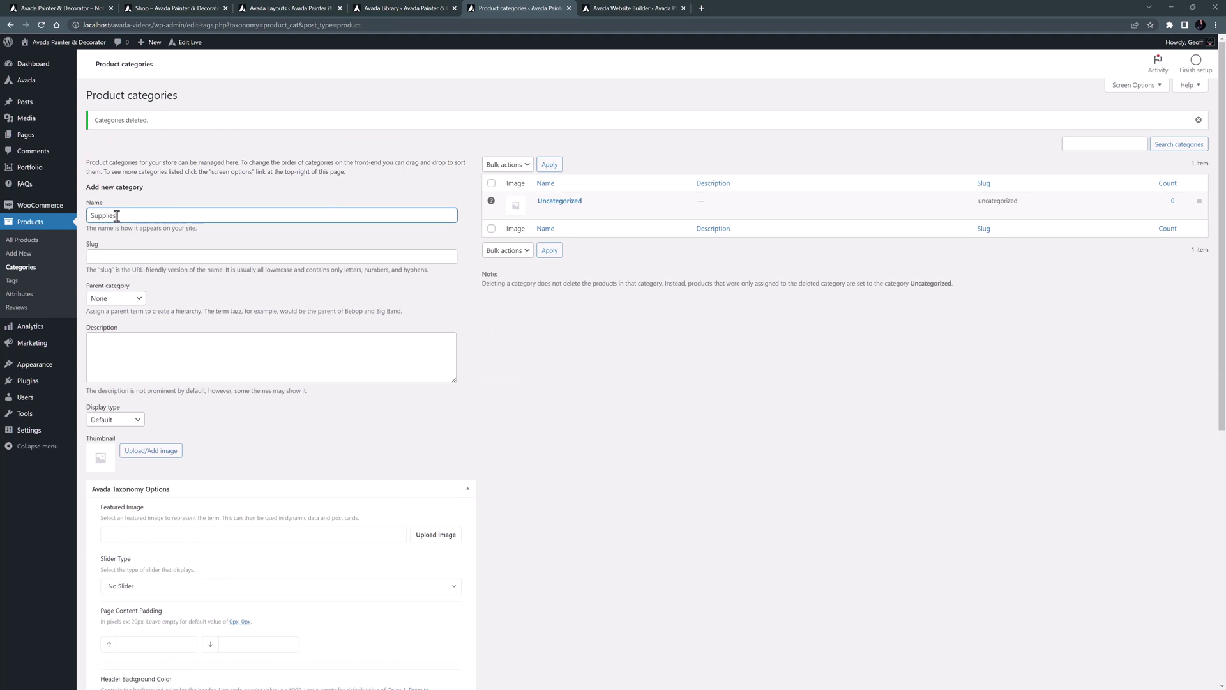
pyautogui.click(116, 261)
pyautogui.write('supplies')
pyautogui.press('Tab')
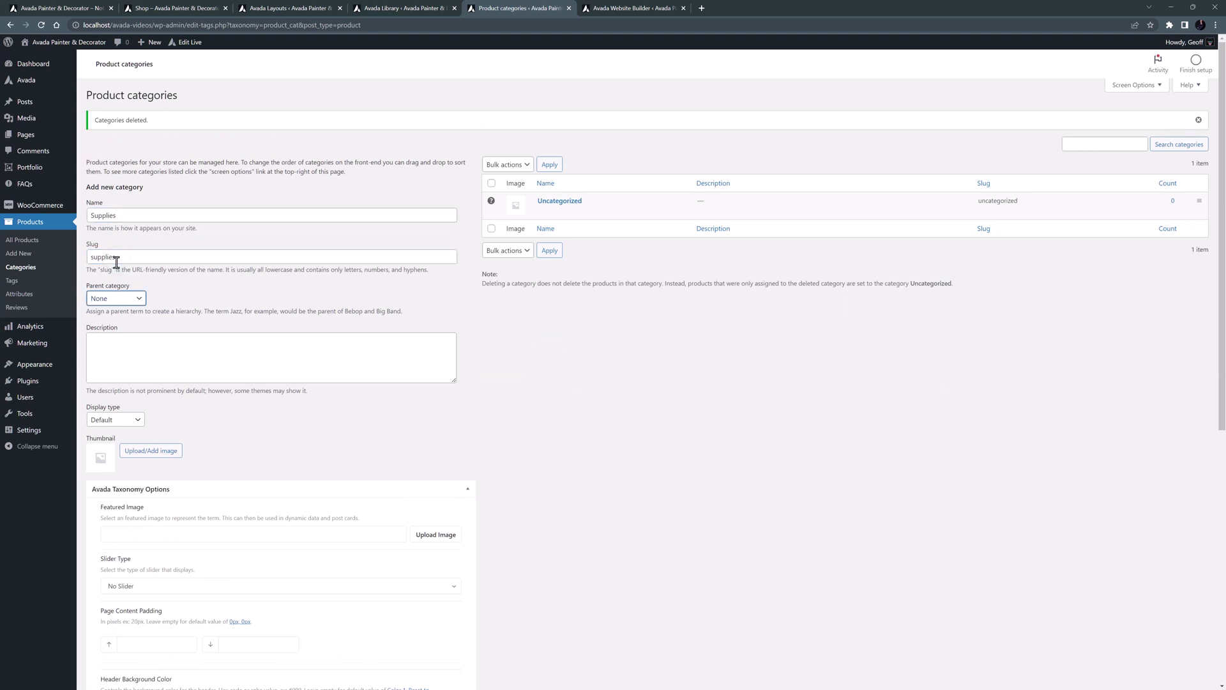
pyautogui.scroll(-7, 128, 511)
pyautogui.click(113, 639)
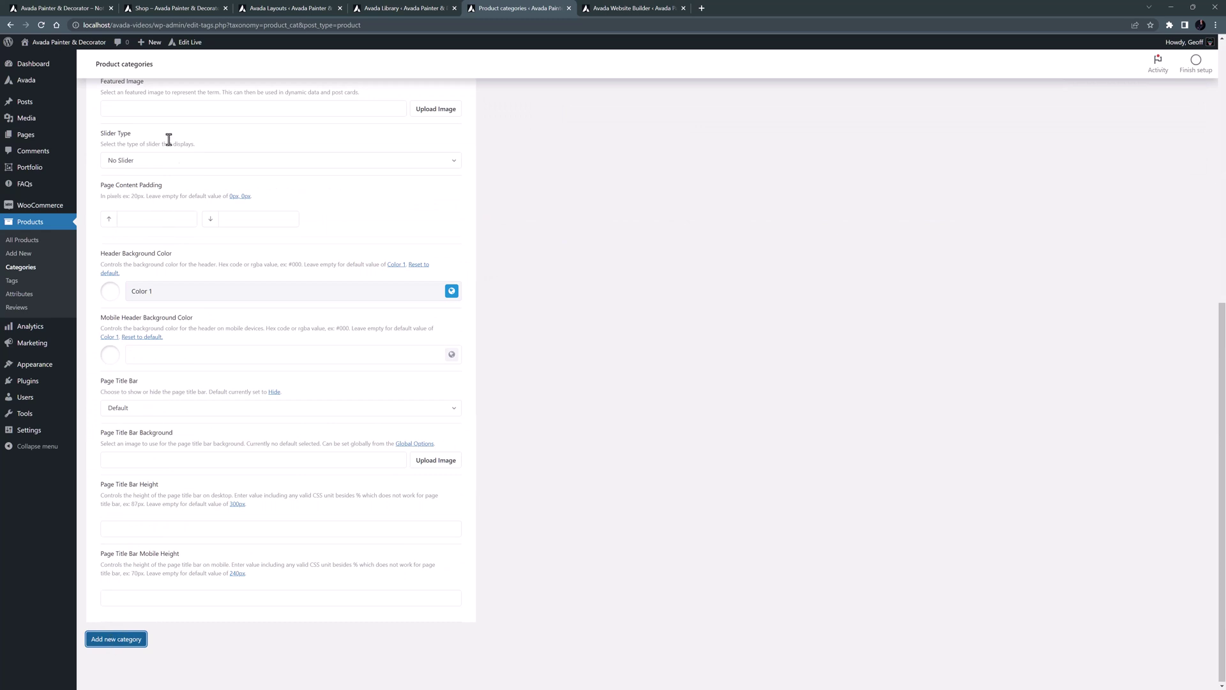
pyautogui.moveTo(154, 50)
pyautogui.click(149, 97)
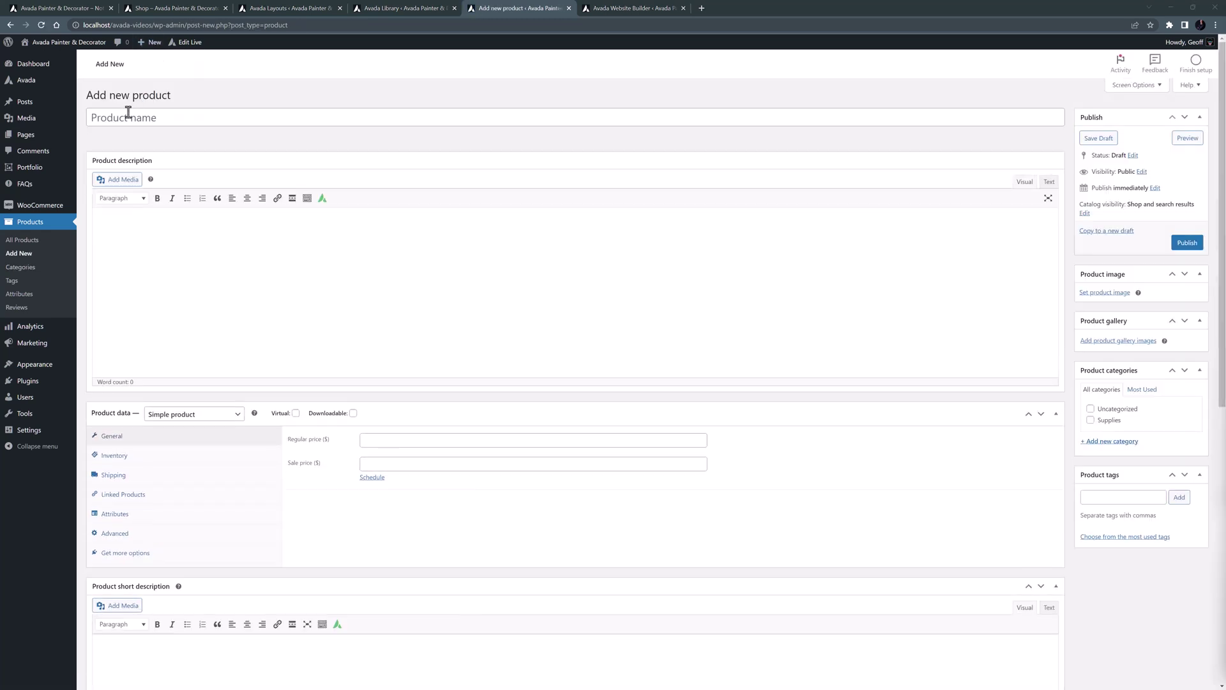
# Step: Enter title 'Measuring Tape', pasted descriptions, regular price 6 and sale price 4
pyautogui.click(127, 113)
pyautogui.write('Measuring Tape')
pyautogui.press('Tab')
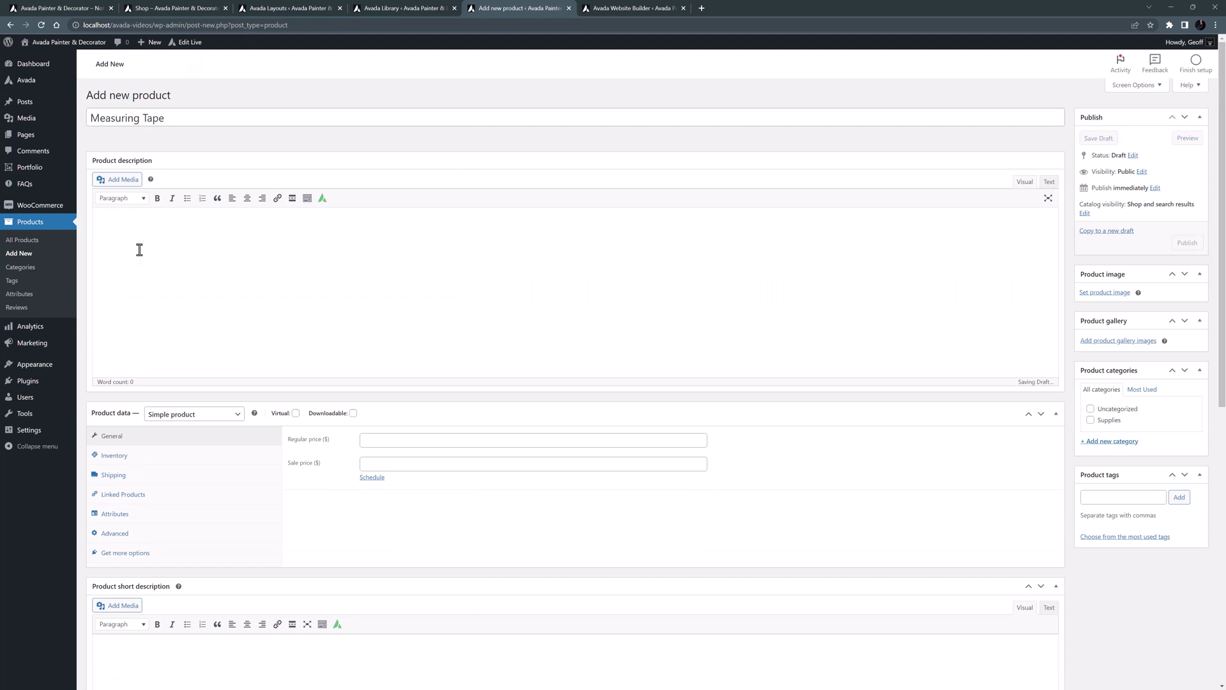
pyautogui.write('Curabitur non nulla sit amet nisl tempus convallis quis ac lectus. Sed porttitor lectus nibh. Donec sollicitudin molestie malesuada. Curabitur aliquet quam id dui posuere blandit.')
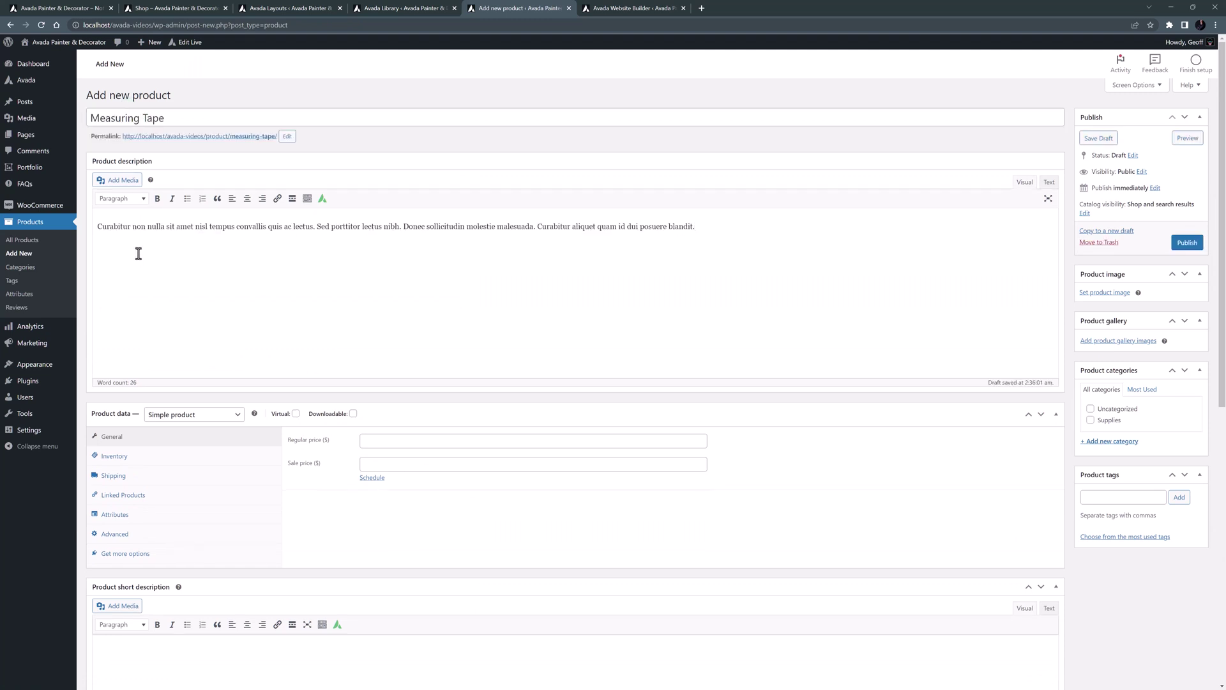
pyautogui.click(382, 440)
pyautogui.click(377, 460)
pyautogui.write('4')
pyautogui.click(213, 646)
pyautogui.write('Curabitur non nulla sit amet nisl tempus convallis quis ac lectus.')
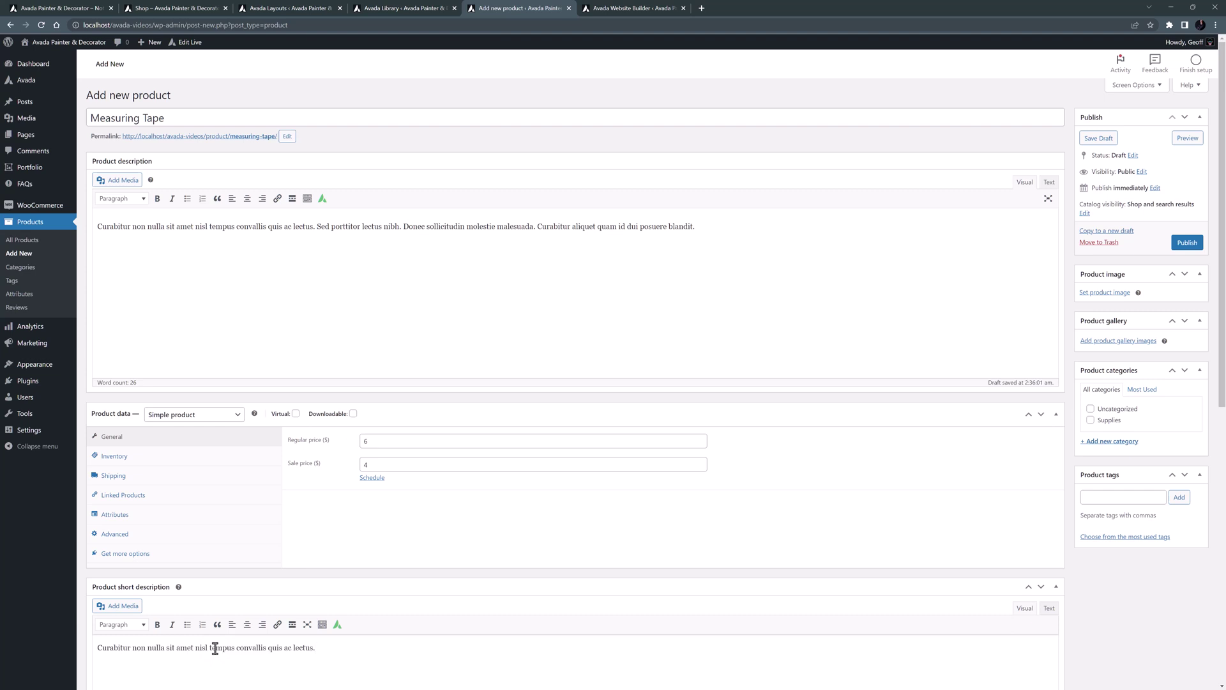
# Step: Set the tape-measure photo as product image, assign Supplies, and publish the product
pyautogui.click(1101, 292)
pyautogui.click(771, 252)
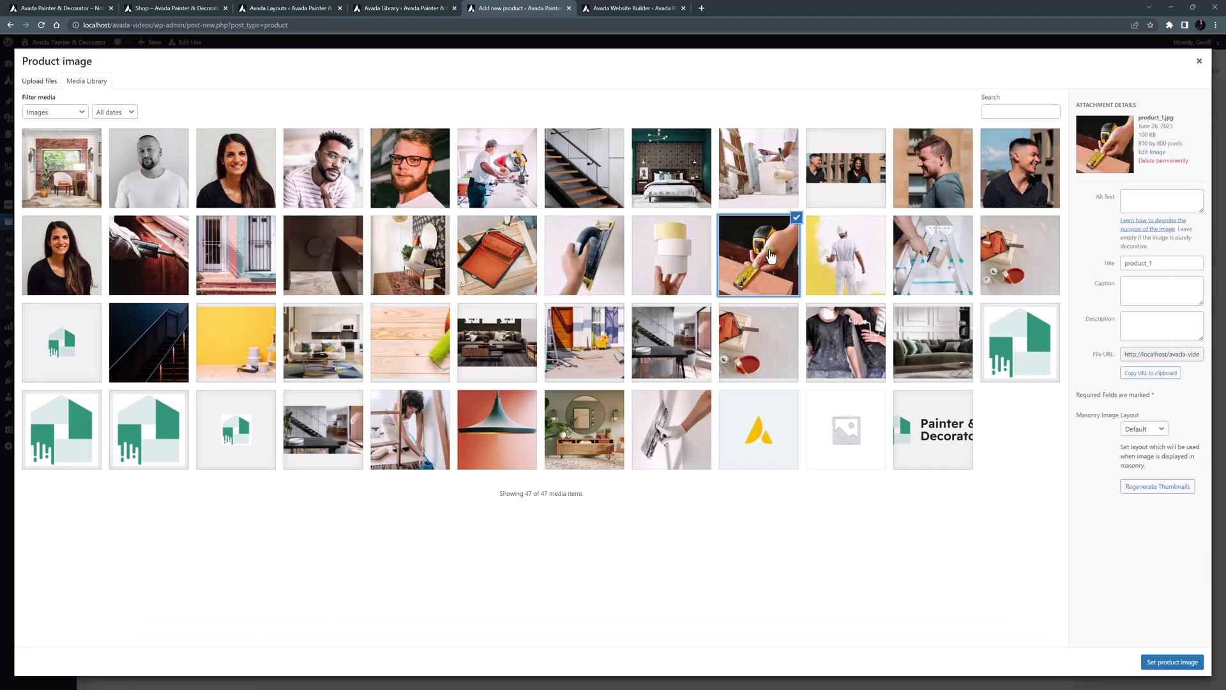
pyautogui.click(1152, 664)
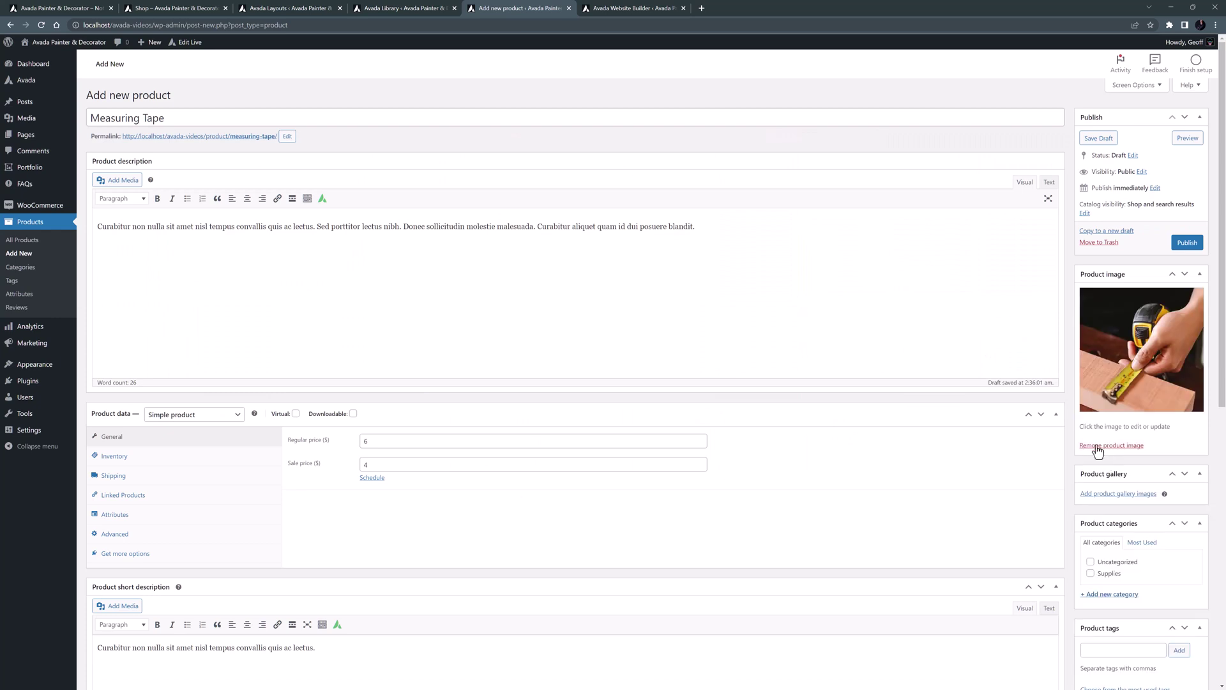
pyautogui.click(1090, 573)
pyautogui.click(1185, 244)
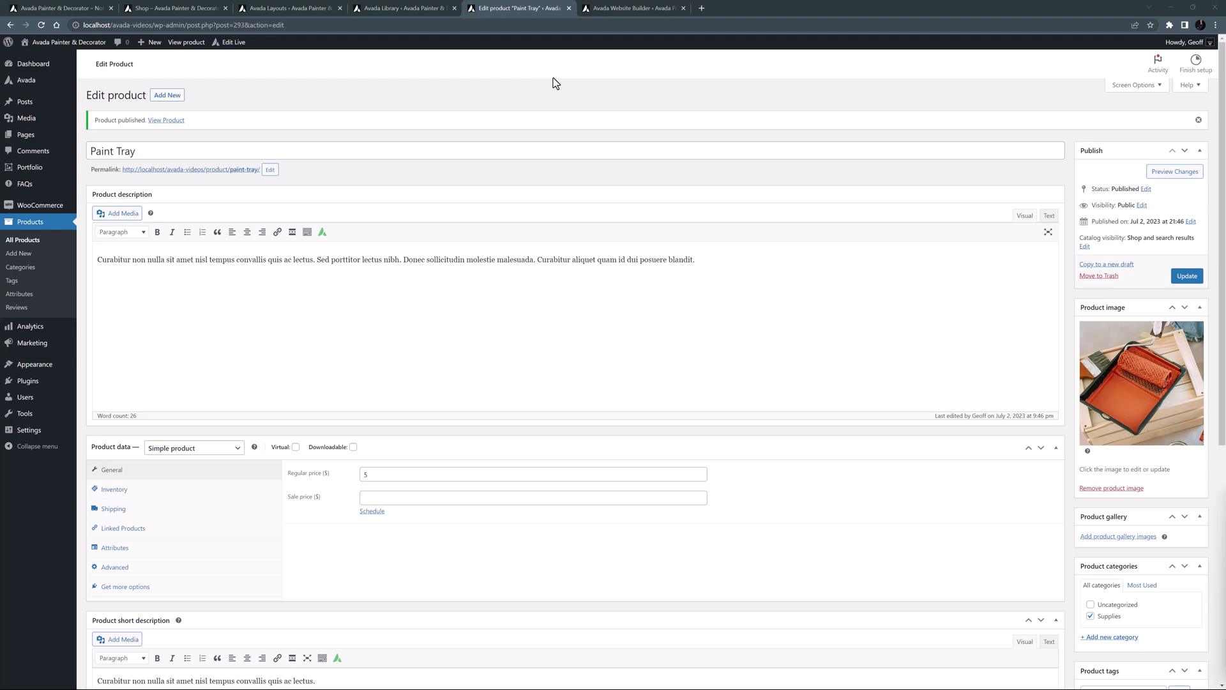
pyautogui.click(569, 9)
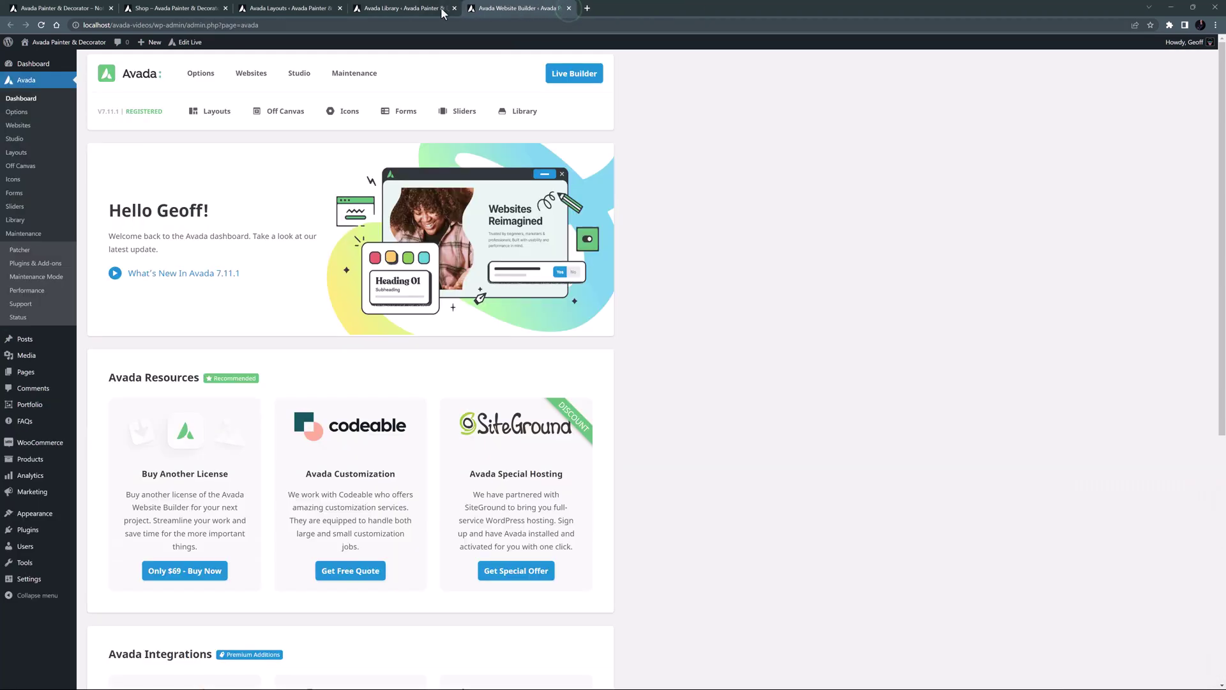
# Step: Trash Starter Product Post Cards 2333, 2243 and 2240 from the Avada Library in bulk
pyautogui.click(427, 9)
pyautogui.click(96, 560)
pyautogui.click(97, 530)
pyautogui.click(96, 587)
pyautogui.click(121, 337)
pyautogui.click(114, 362)
pyautogui.click(178, 338)
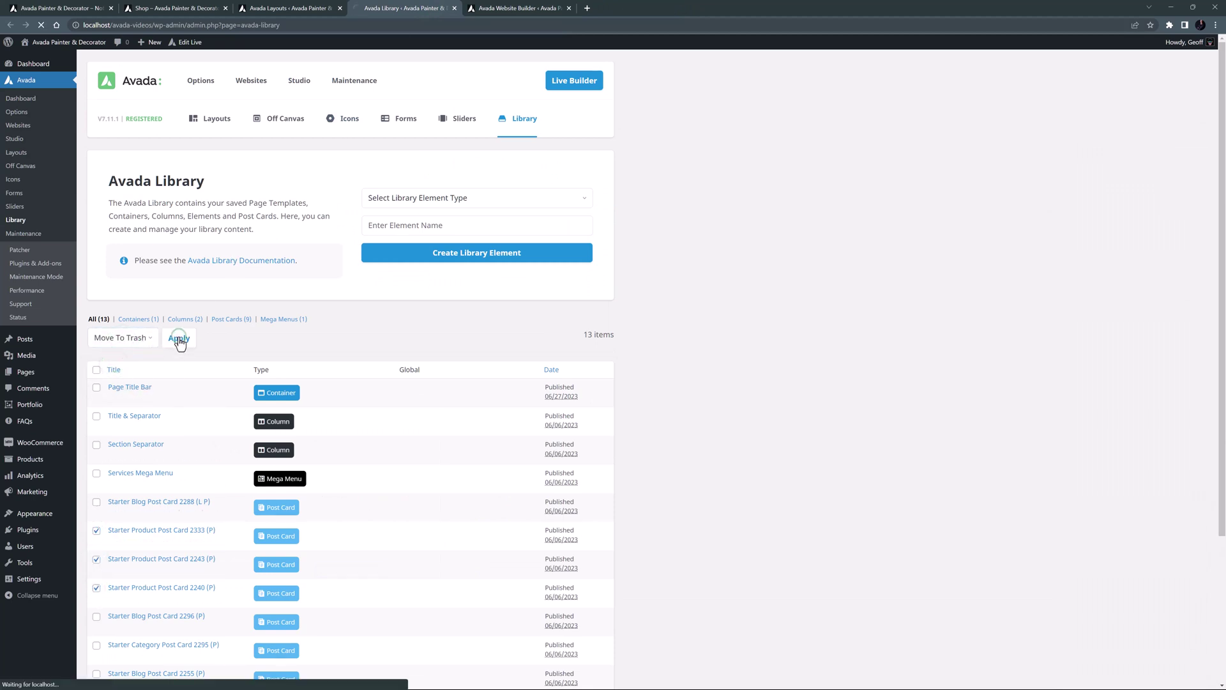
# Step: Create a library element of type Post Card named 'Products'
pyautogui.click(426, 199)
pyautogui.click(402, 268)
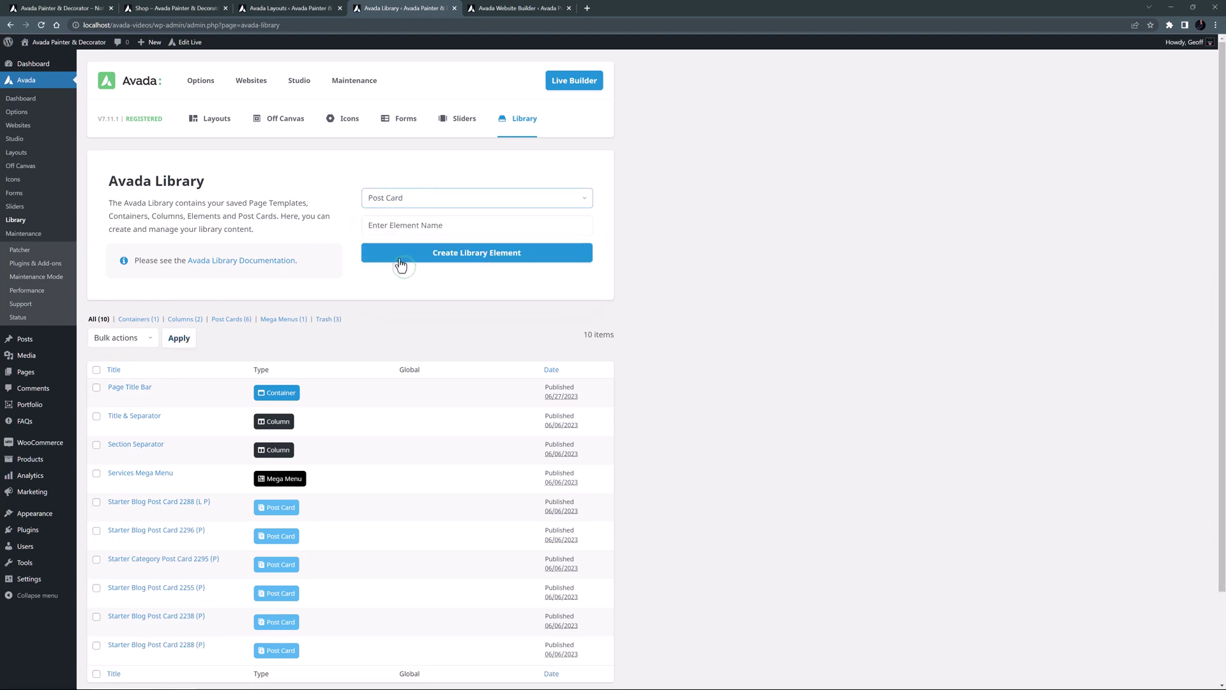
pyautogui.click(389, 225)
pyautogui.write('Products')
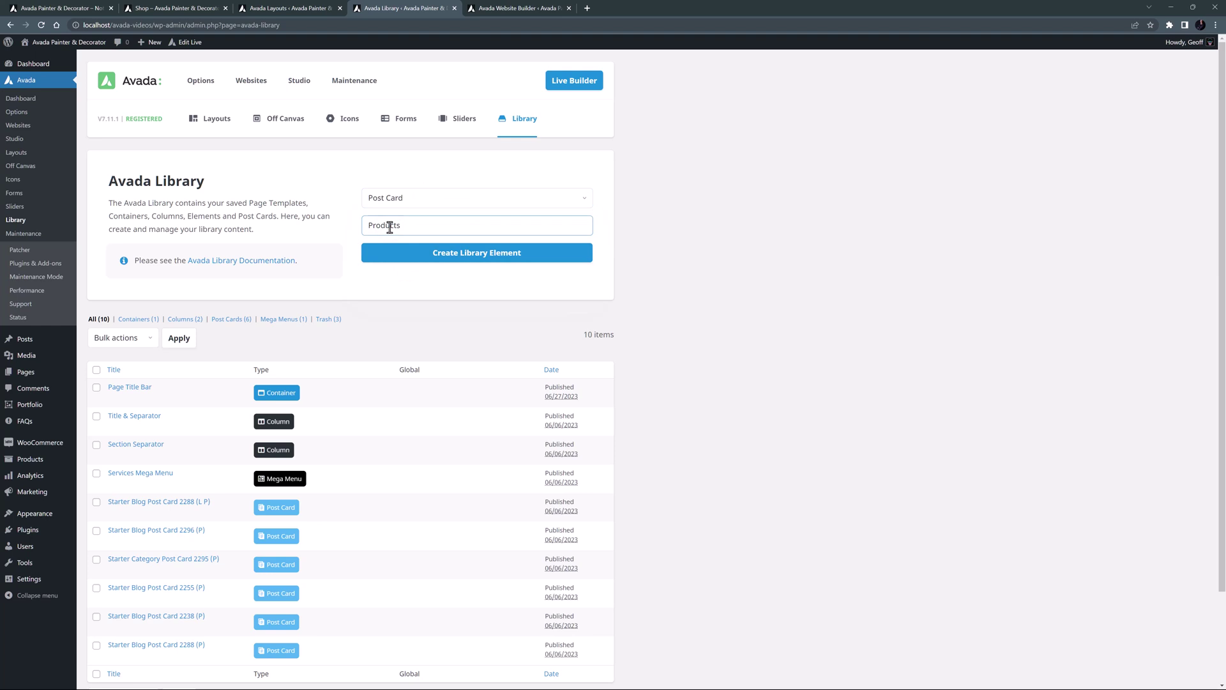
pyautogui.click(424, 253)
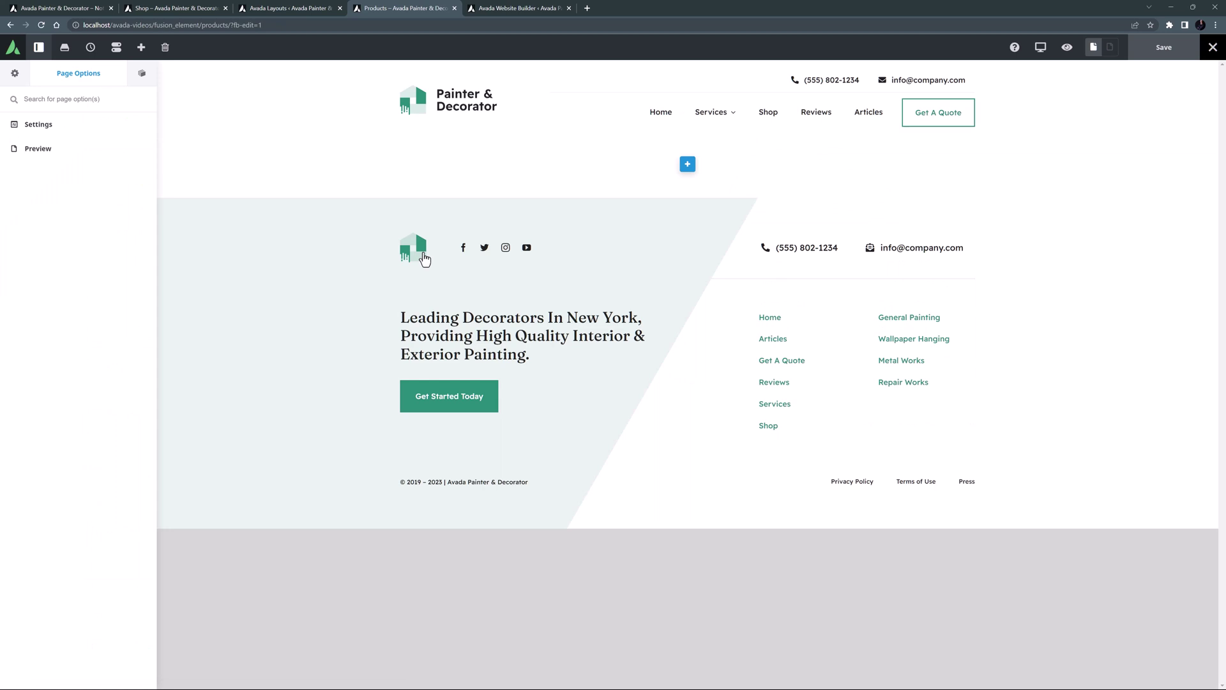
# Step: Set the preview to dynamic content as Product 'Measuring Tape', preview width 40, and refresh
pyautogui.click(33, 150)
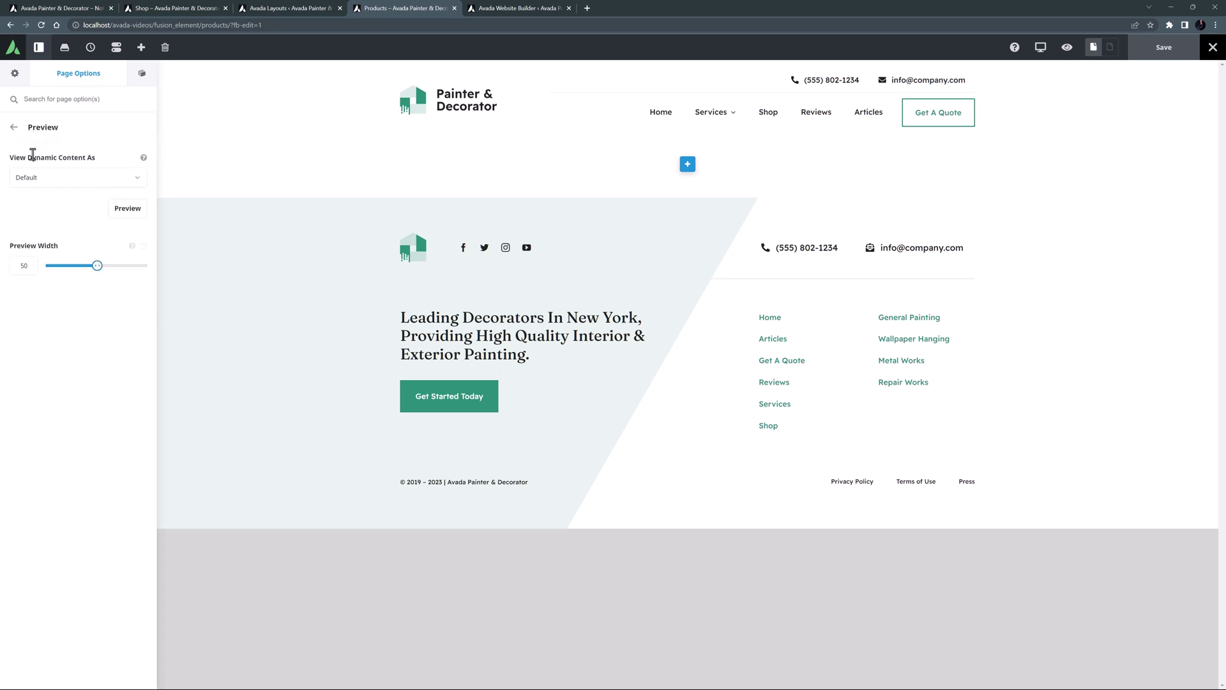
pyautogui.click(37, 177)
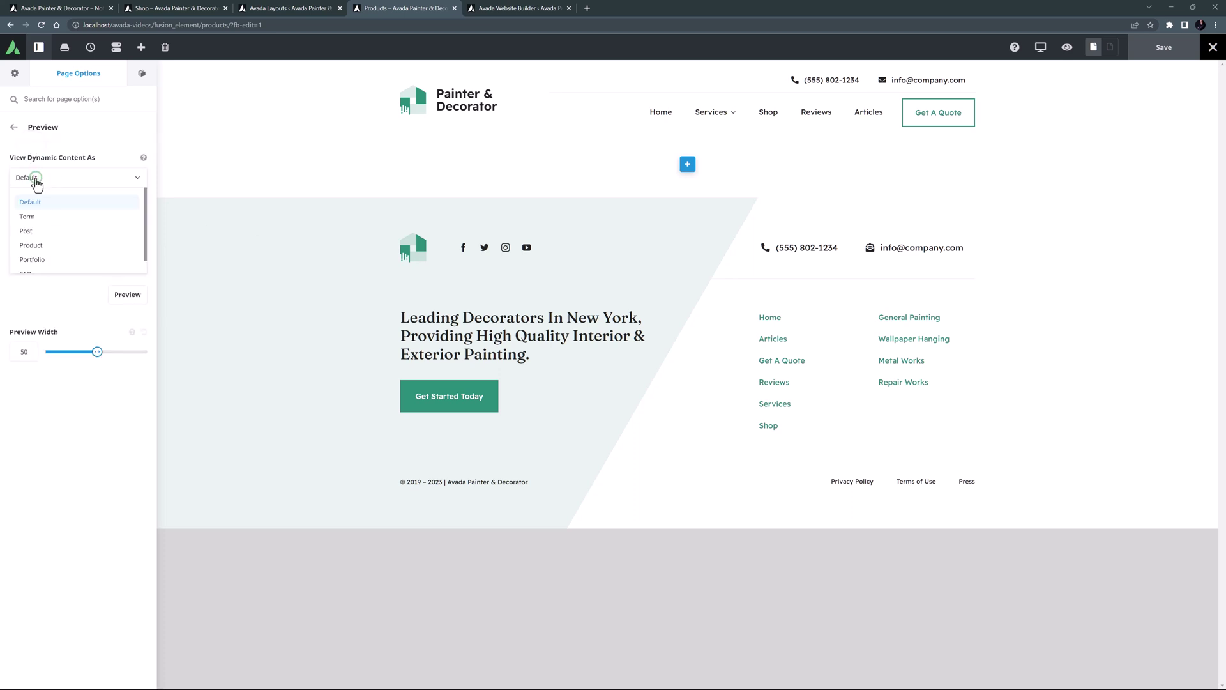
pyautogui.click(37, 245)
pyautogui.click(38, 241)
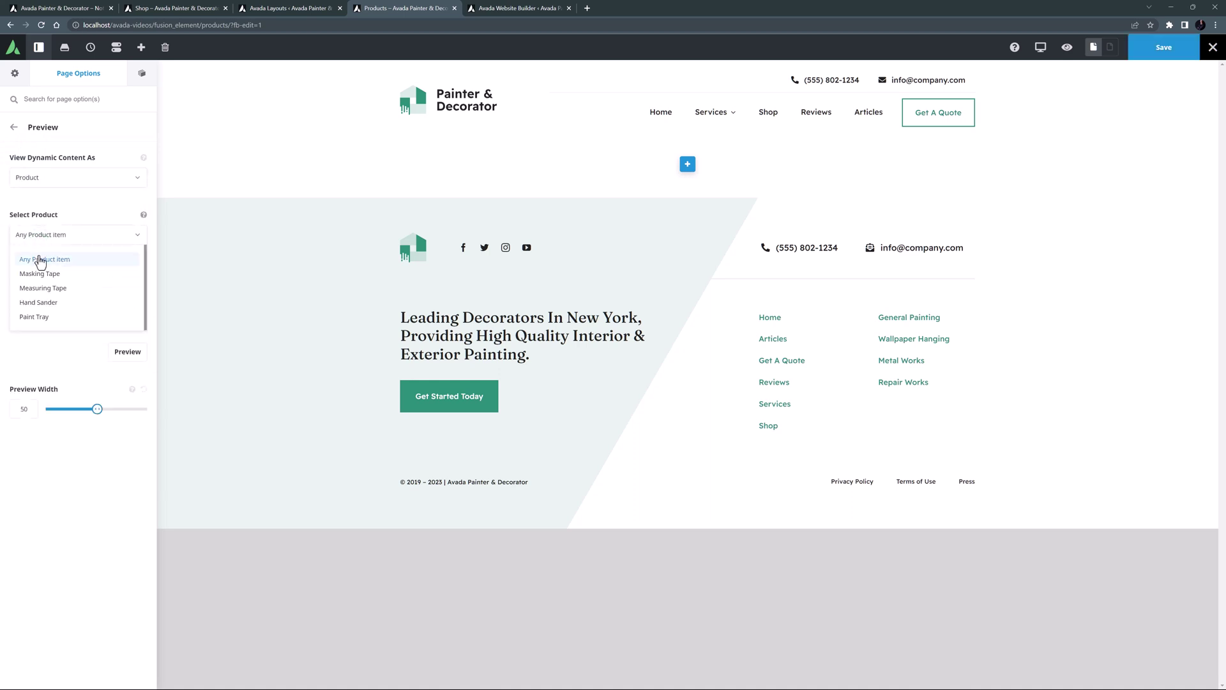
pyautogui.click(41, 288)
pyautogui.doubleClick(12, 323)
pyautogui.write('40')
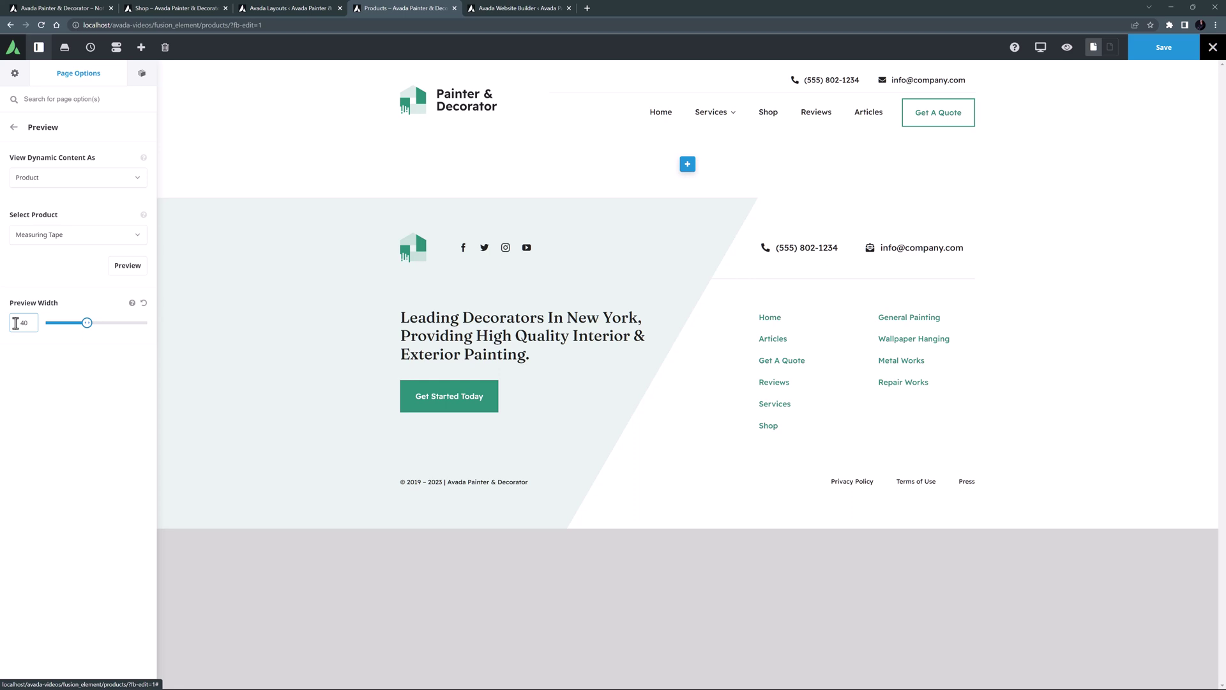
pyautogui.click(136, 270)
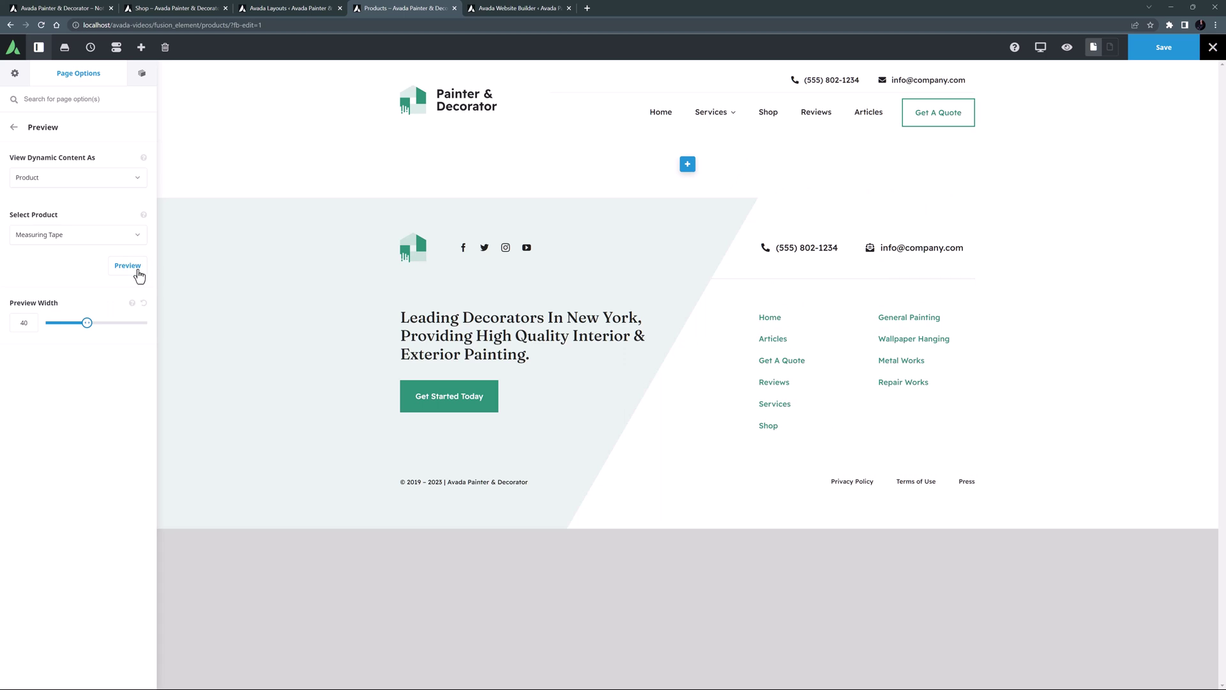
# Step: Add a Post Card Image element with Show Sale Badge set to Yes
pyautogui.click(687, 166)
pyautogui.click(323, 171)
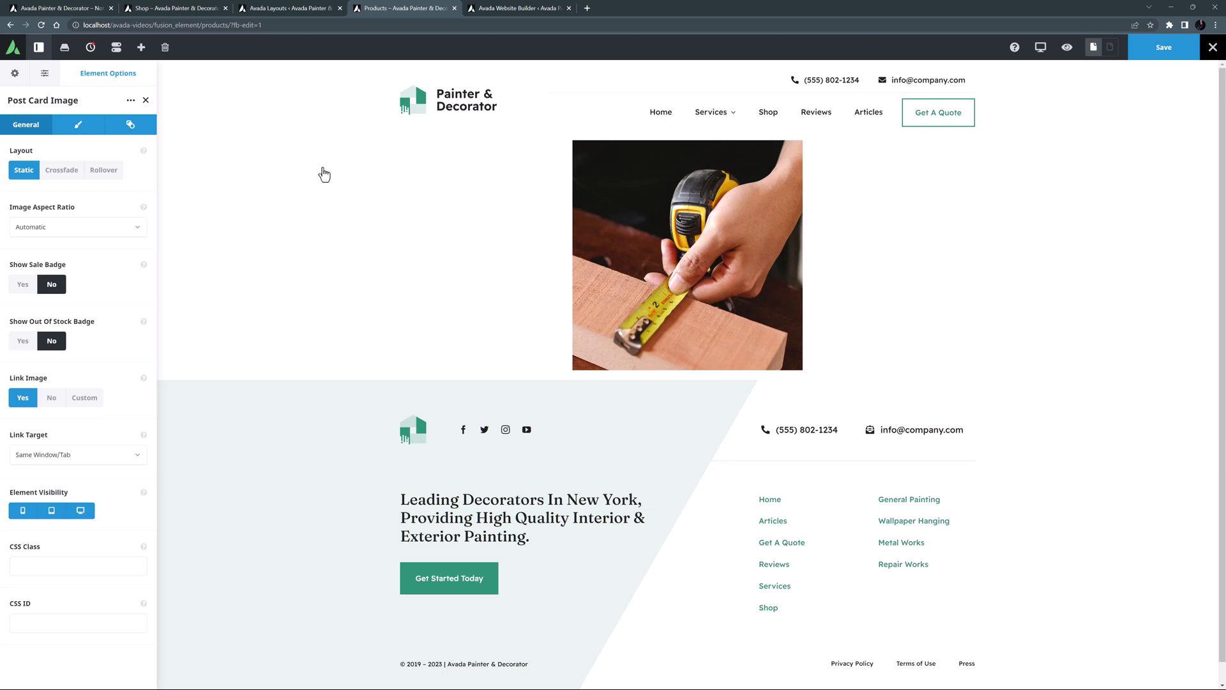
pyautogui.click(22, 286)
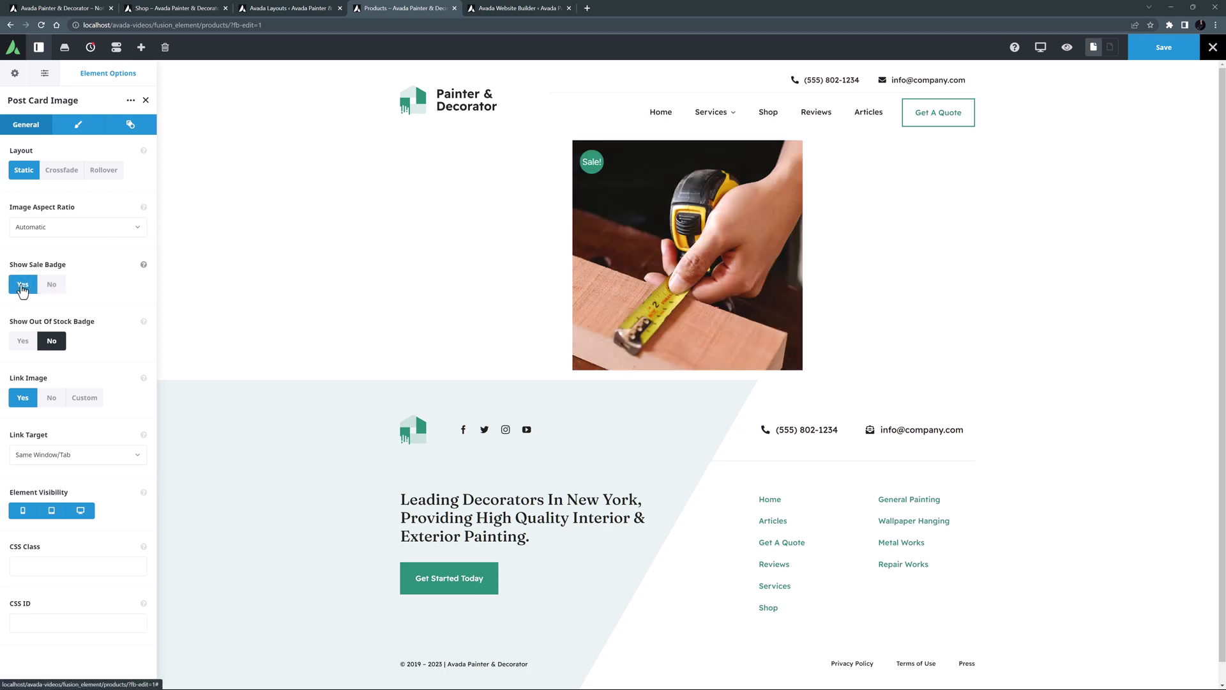
pyautogui.click(699, 255)
pyautogui.click(193, 124)
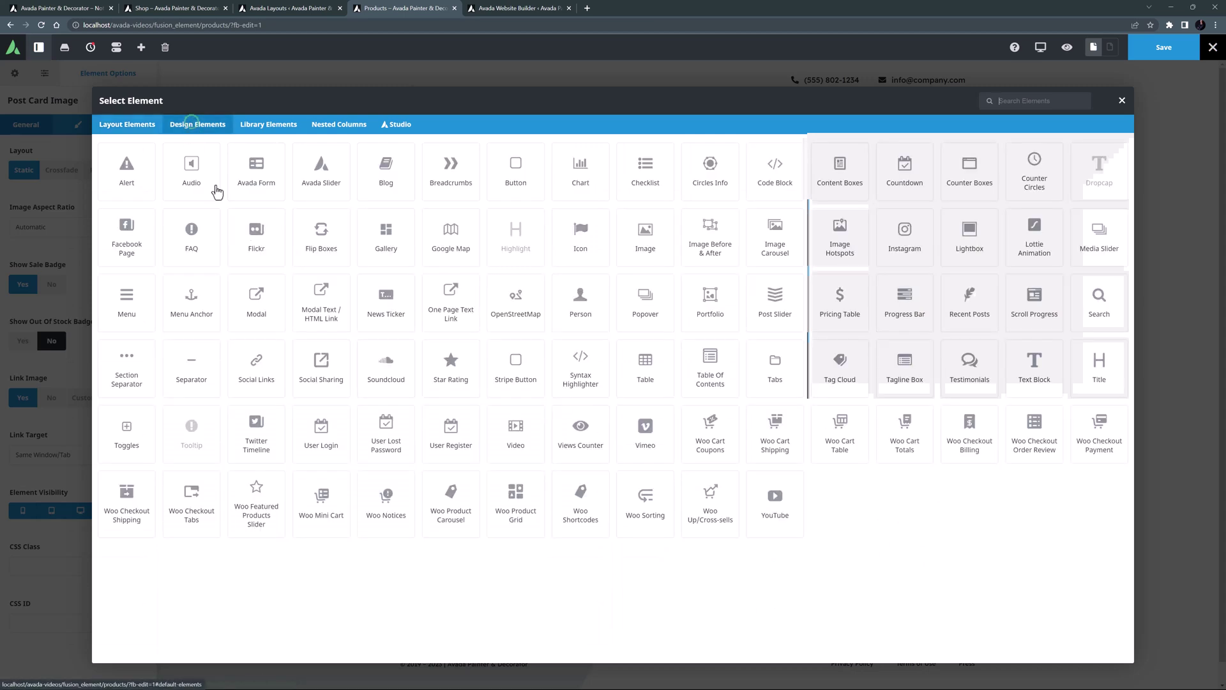
# Step: Add a title element showing the dynamic product title, linked to the product permalink
pyautogui.click(1098, 377)
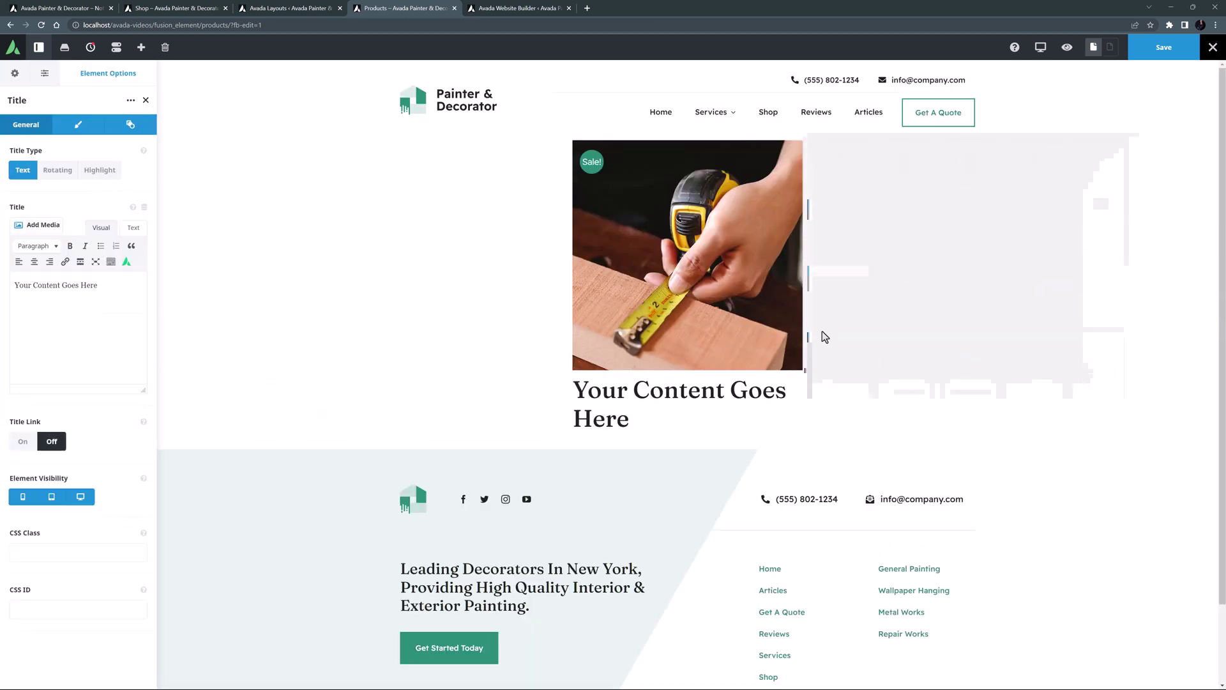
pyautogui.click(143, 209)
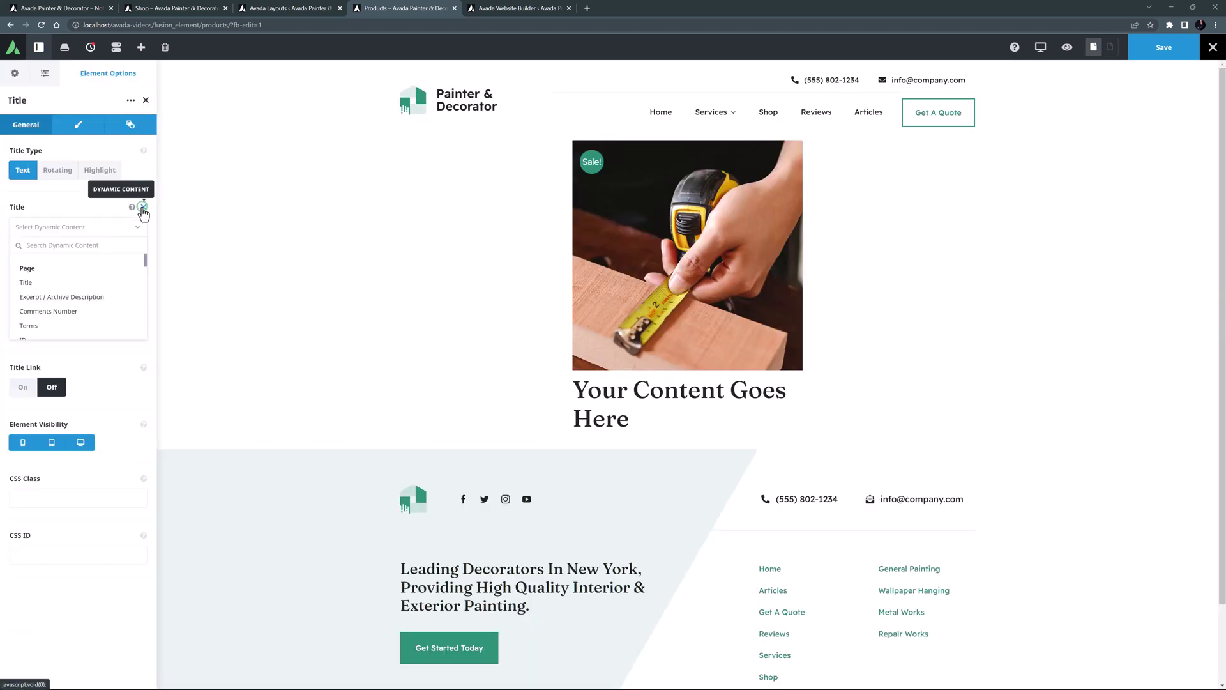
pyautogui.click(51, 284)
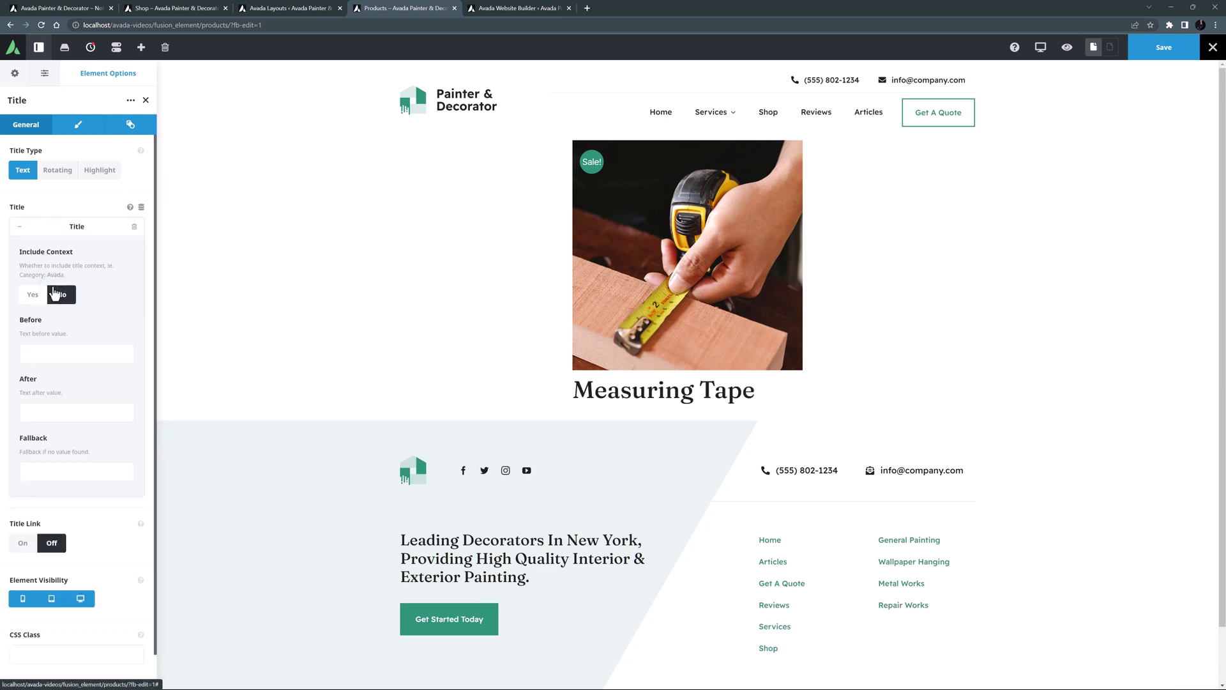
pyautogui.click(22, 542)
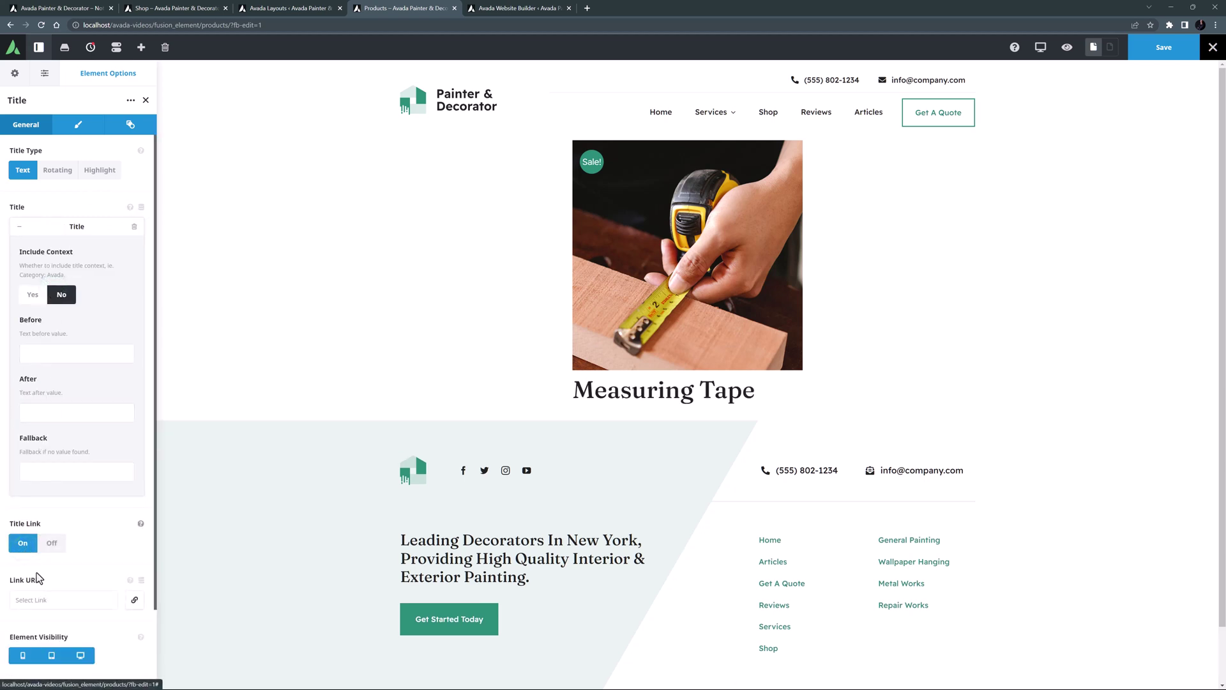
pyautogui.click(141, 581)
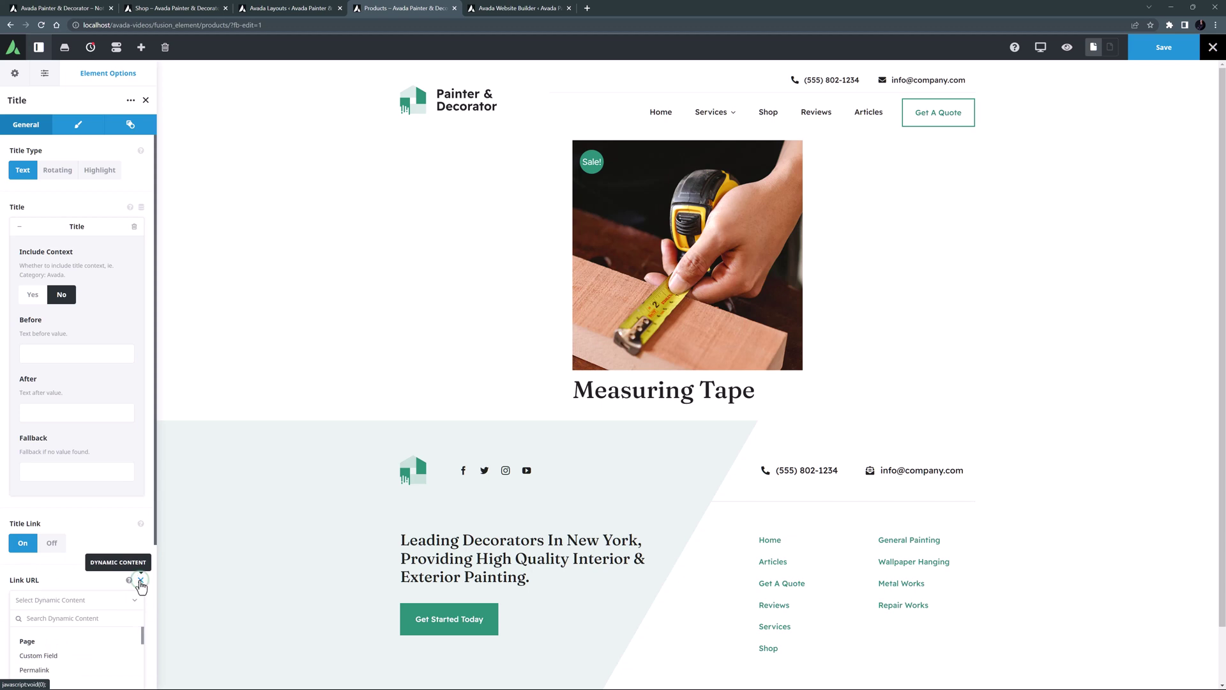
pyautogui.click(55, 668)
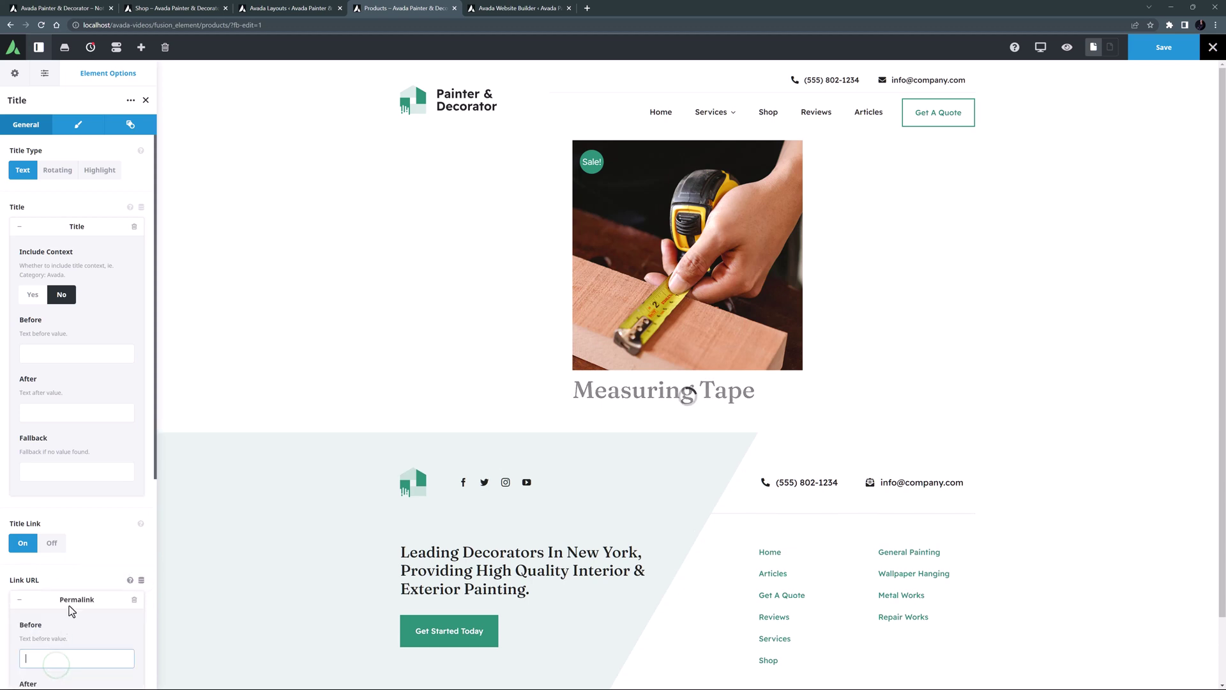
# Step: Centre the title as a 26px H2 with 20px top margin, then add a Woo Price below it
pyautogui.click(78, 125)
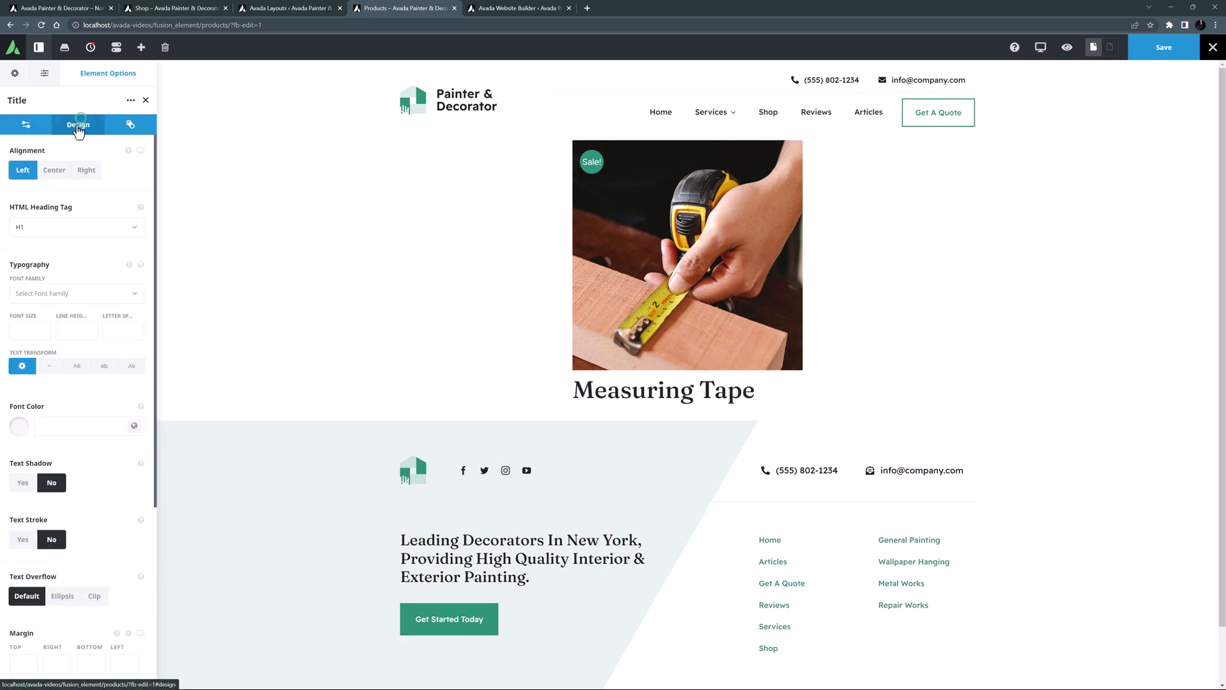
pyautogui.click(55, 170)
pyautogui.click(40, 227)
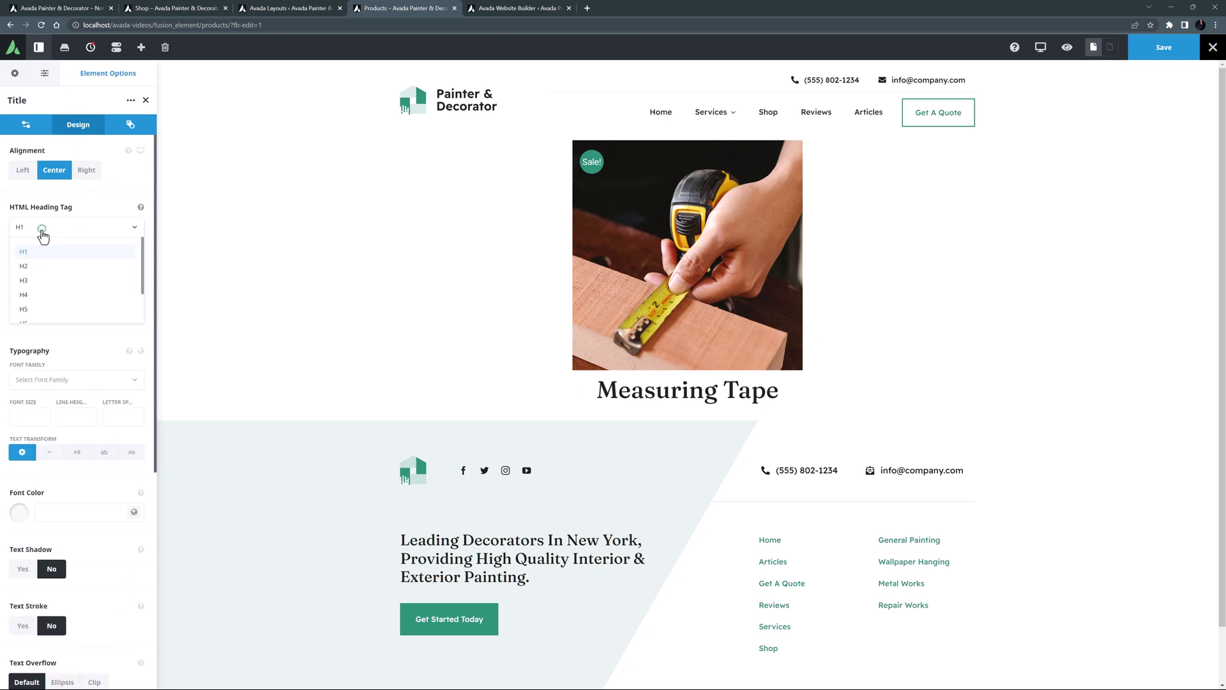
pyautogui.click(38, 267)
pyautogui.click(23, 328)
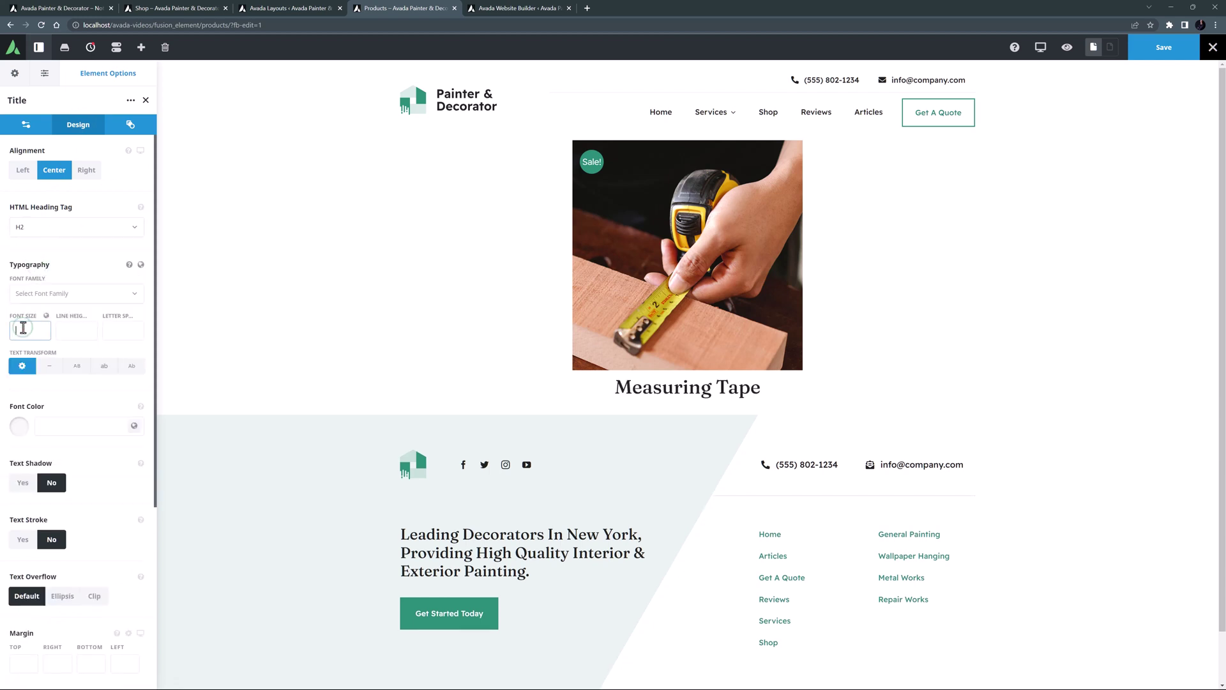
pyautogui.write('26px')
pyautogui.click(19, 661)
pyautogui.write('20px')
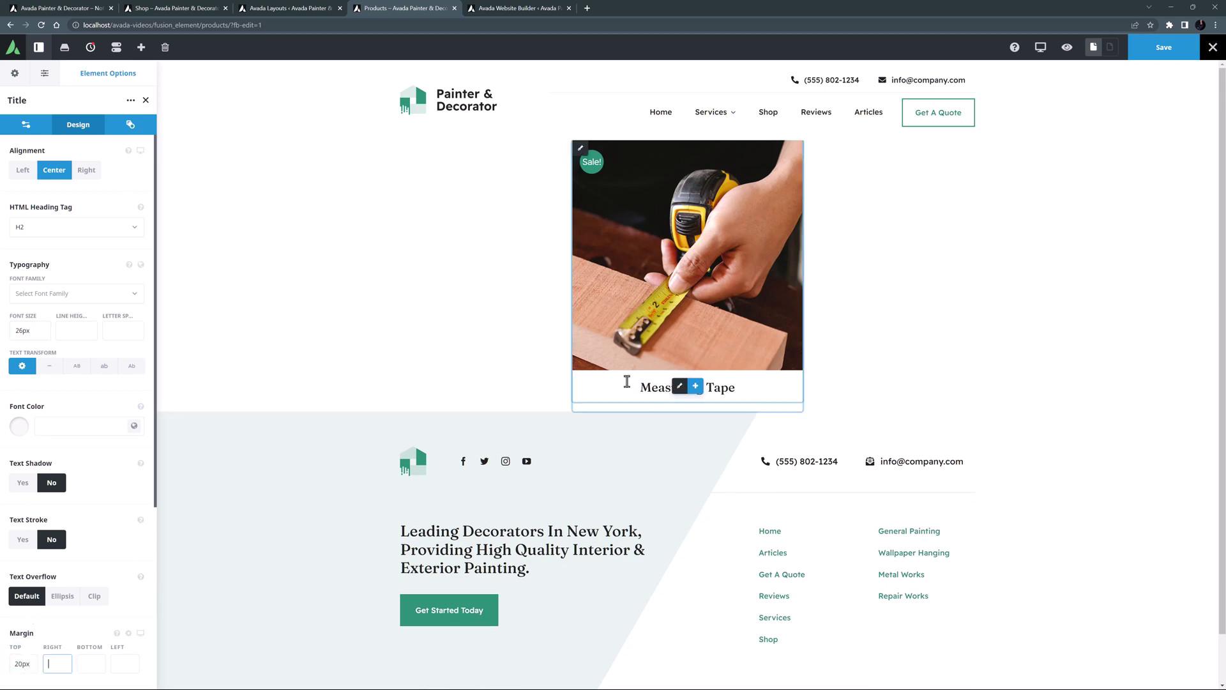
pyautogui.click(696, 387)
pyautogui.click(519, 179)
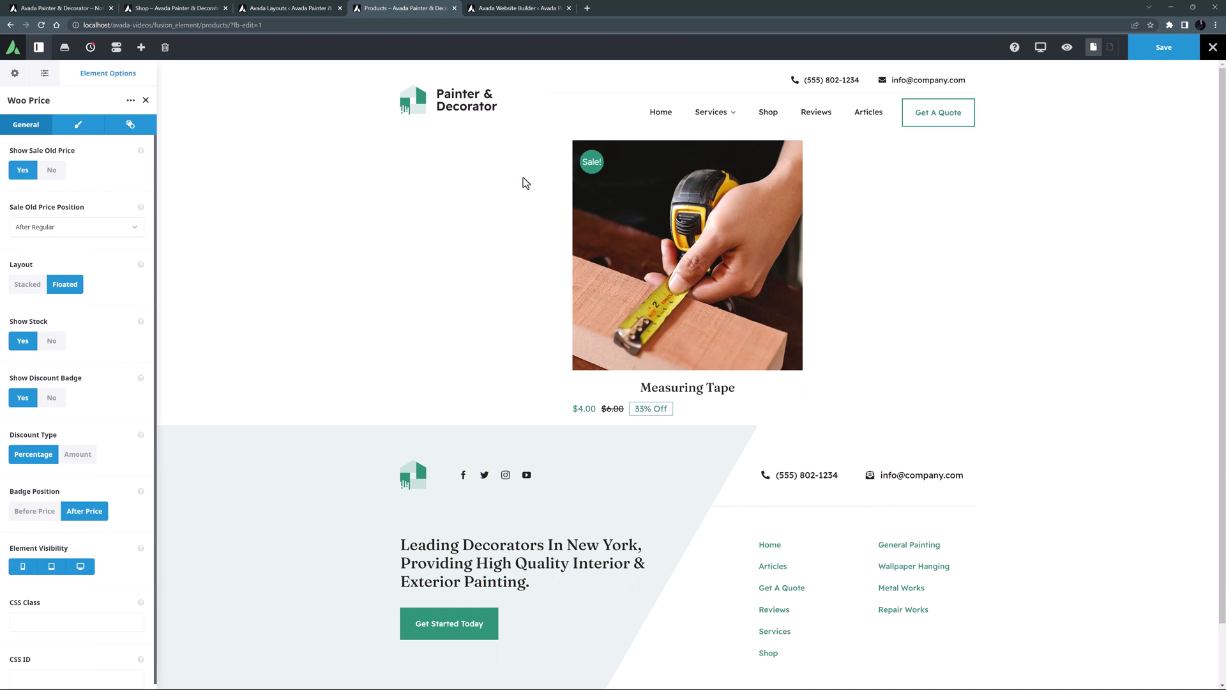
# Step: Centre the Woo Price at 22px, save the product template, and move to the Shop layout
pyautogui.click(79, 124)
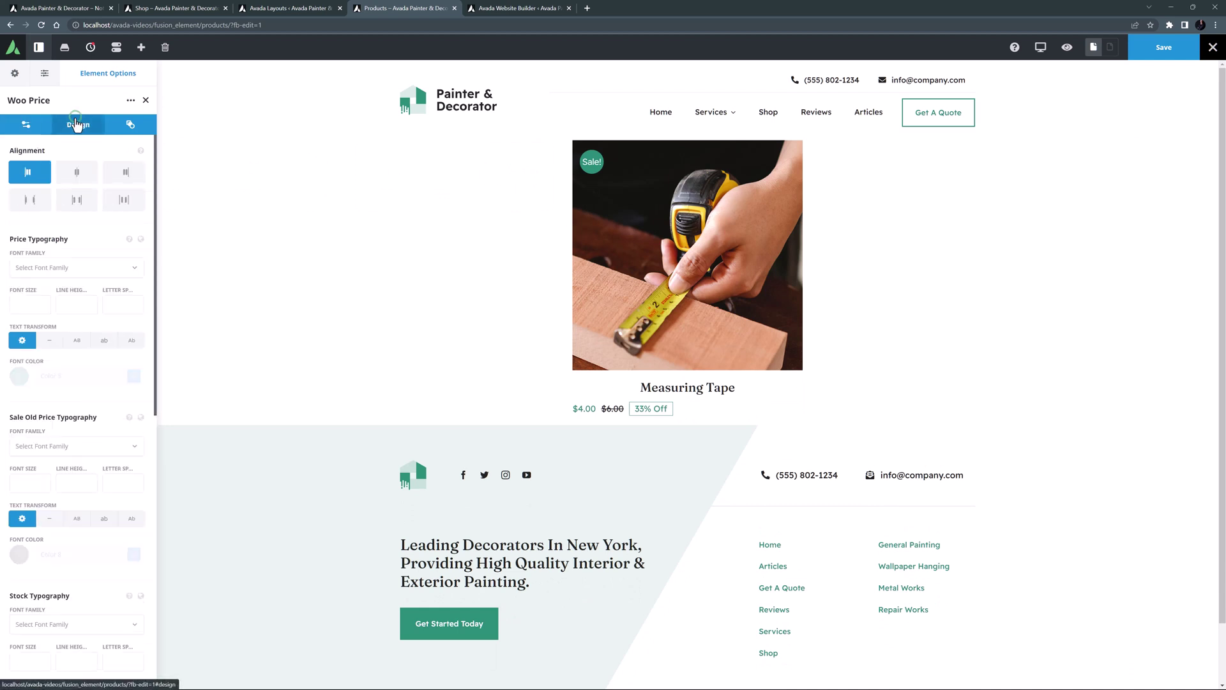
pyautogui.click(76, 173)
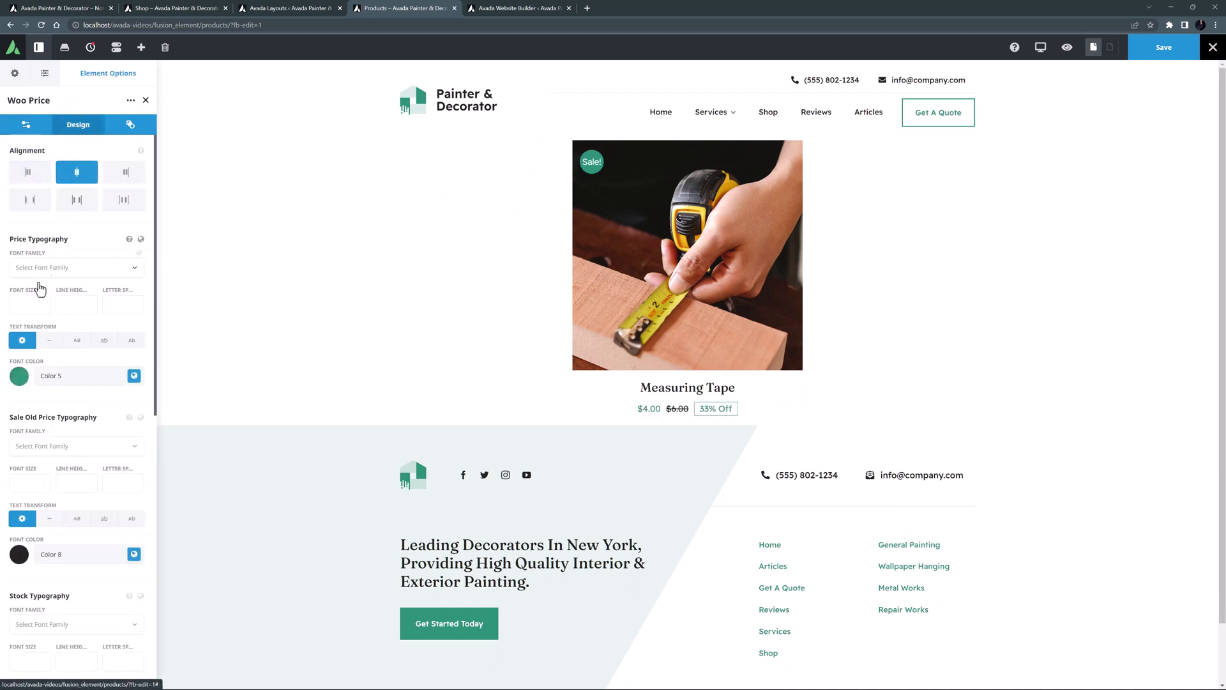
pyautogui.write('22px')
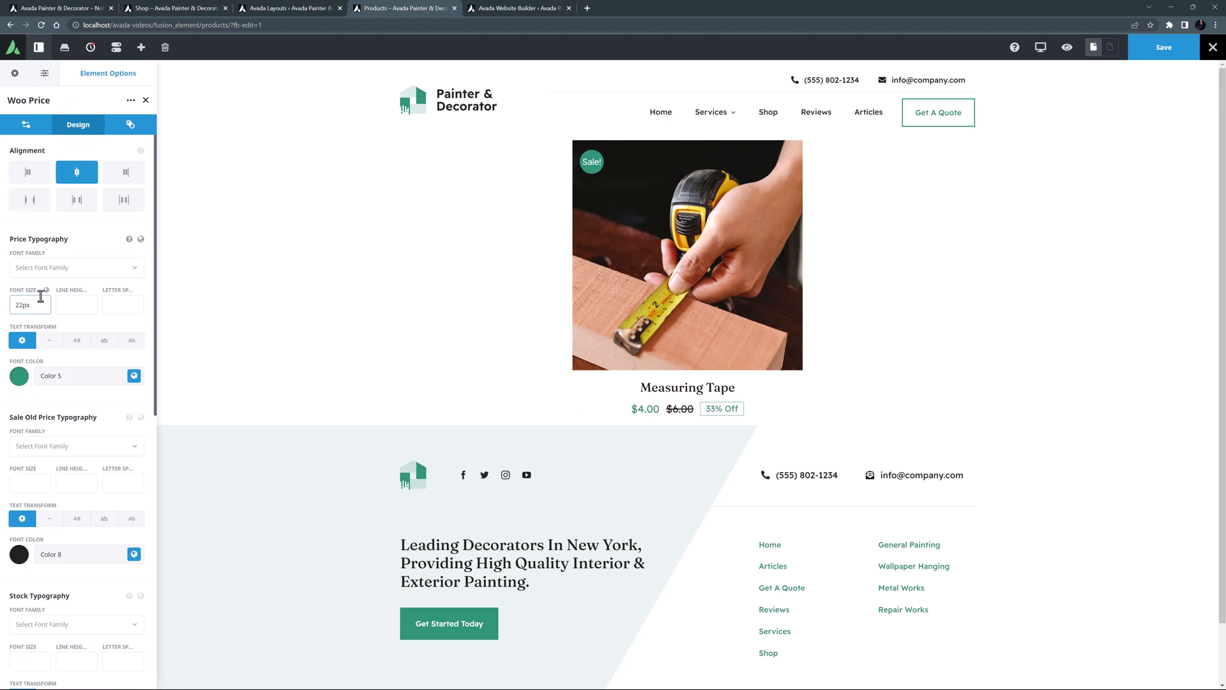
pyautogui.click(1162, 49)
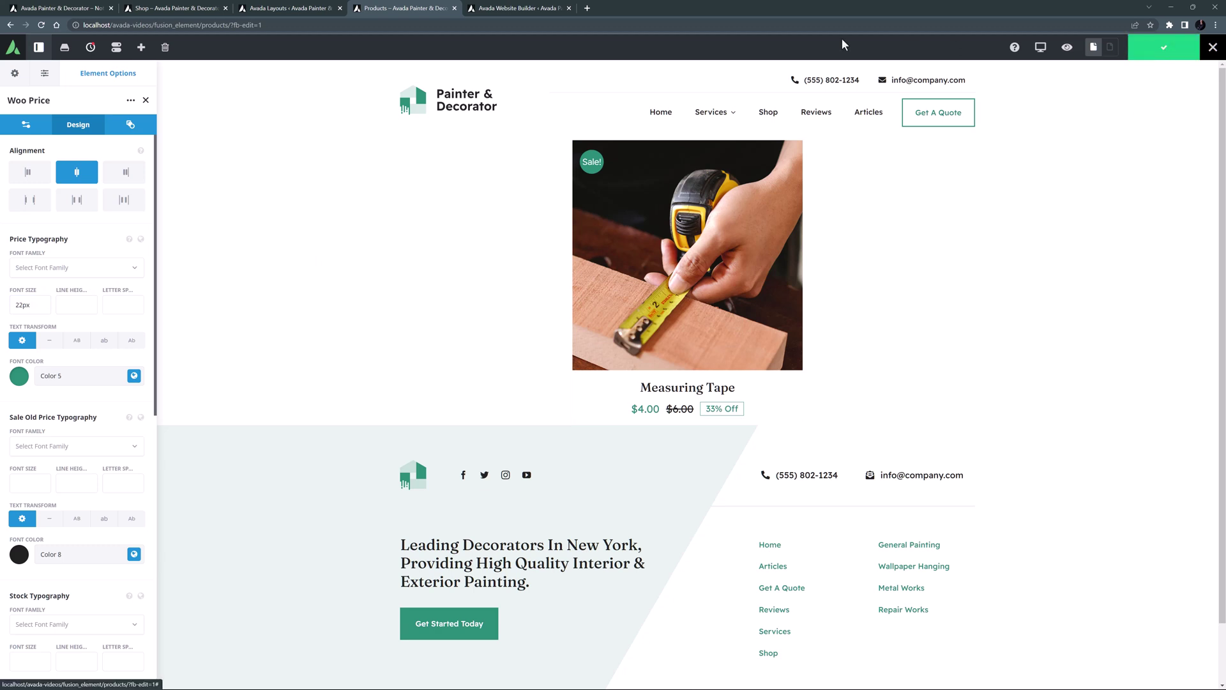
pyautogui.click(174, 8)
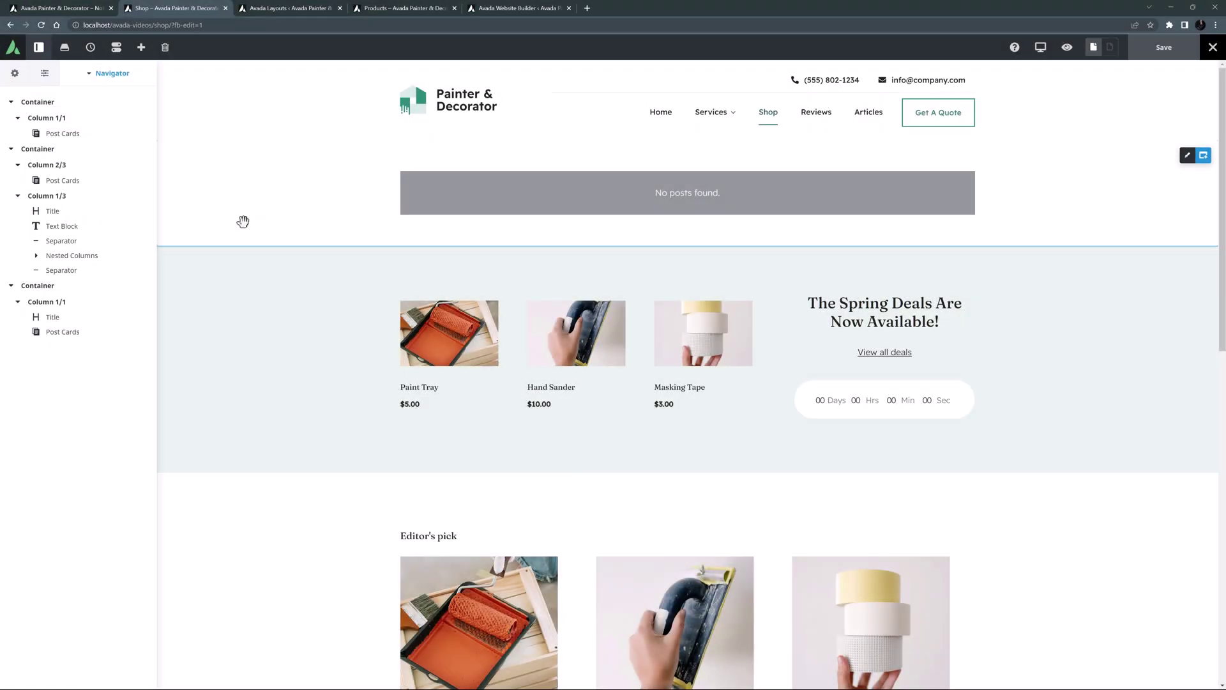
# Step: Clear the entire Shop layout and insert the saved Page Title Bar library container
pyautogui.click(165, 47)
pyautogui.click(647, 415)
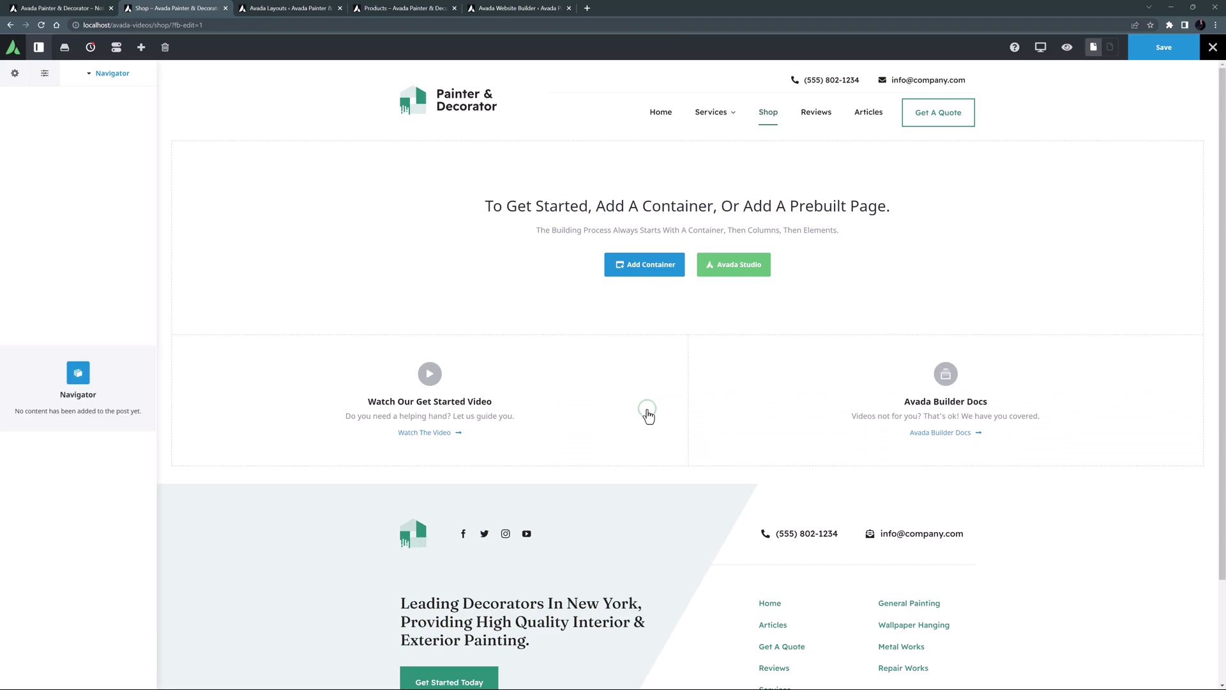
pyautogui.click(649, 265)
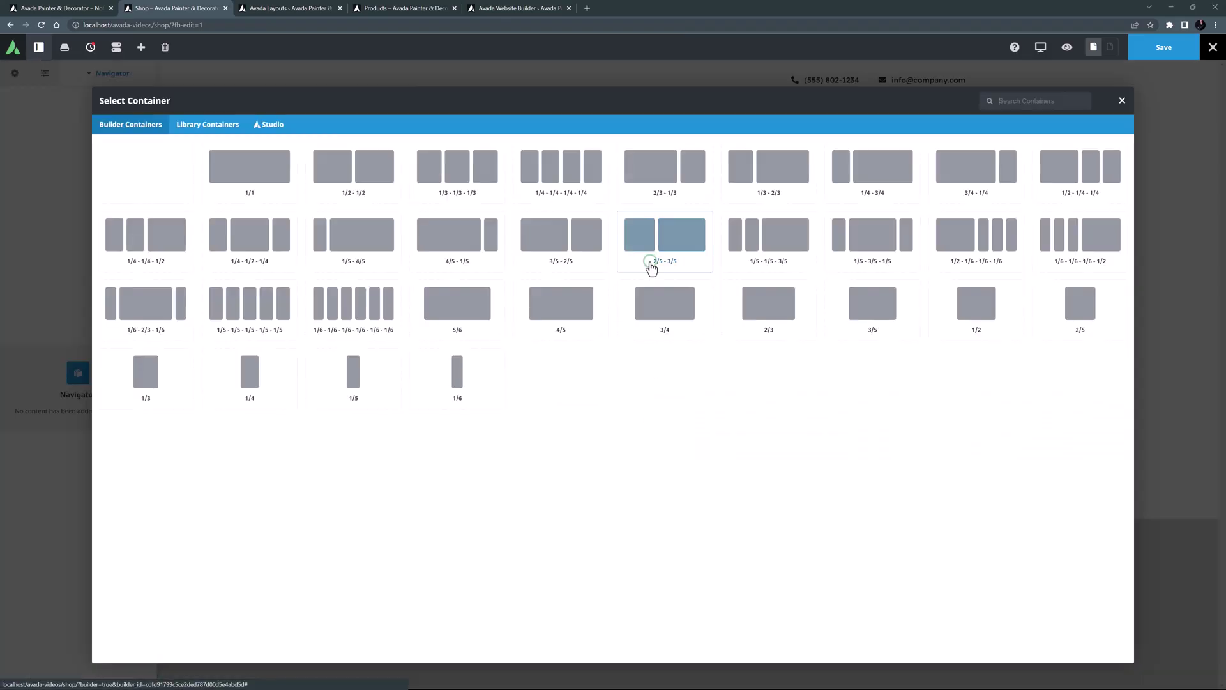
pyautogui.click(186, 128)
pyautogui.click(176, 161)
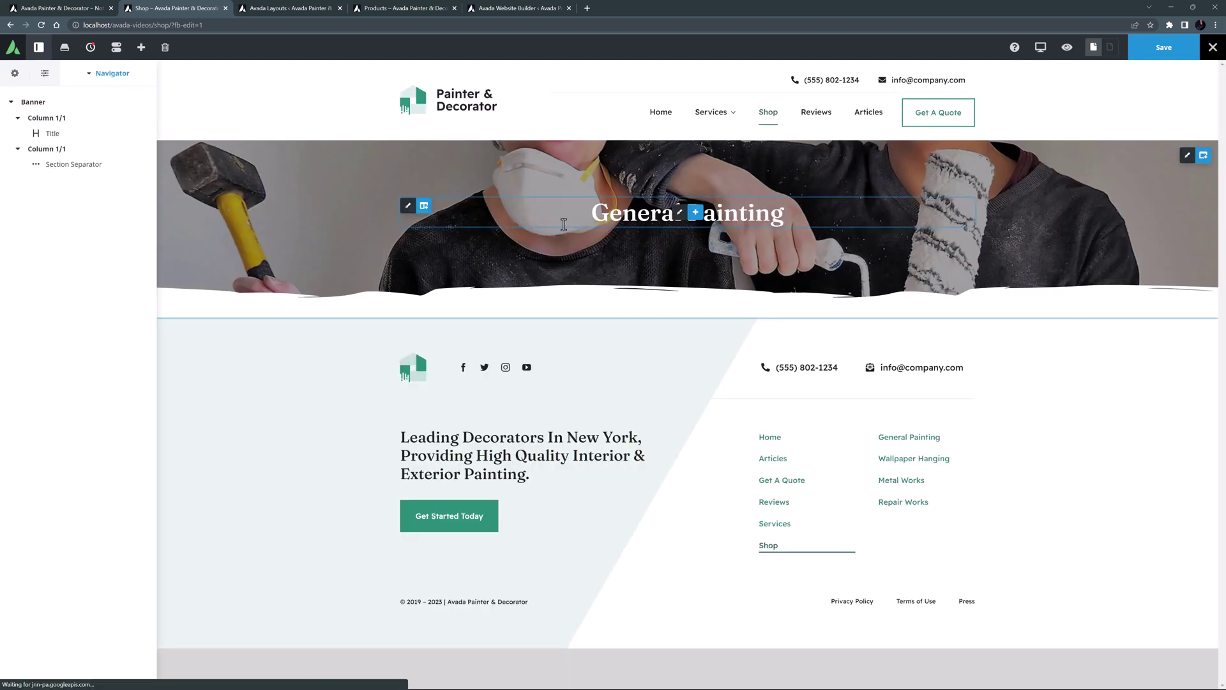
# Step: Change the banner title from General Painting to 'Our Shop'
pyautogui.click(683, 214)
pyautogui.tripleClick(88, 281)
pyautogui.write('Our Shop')
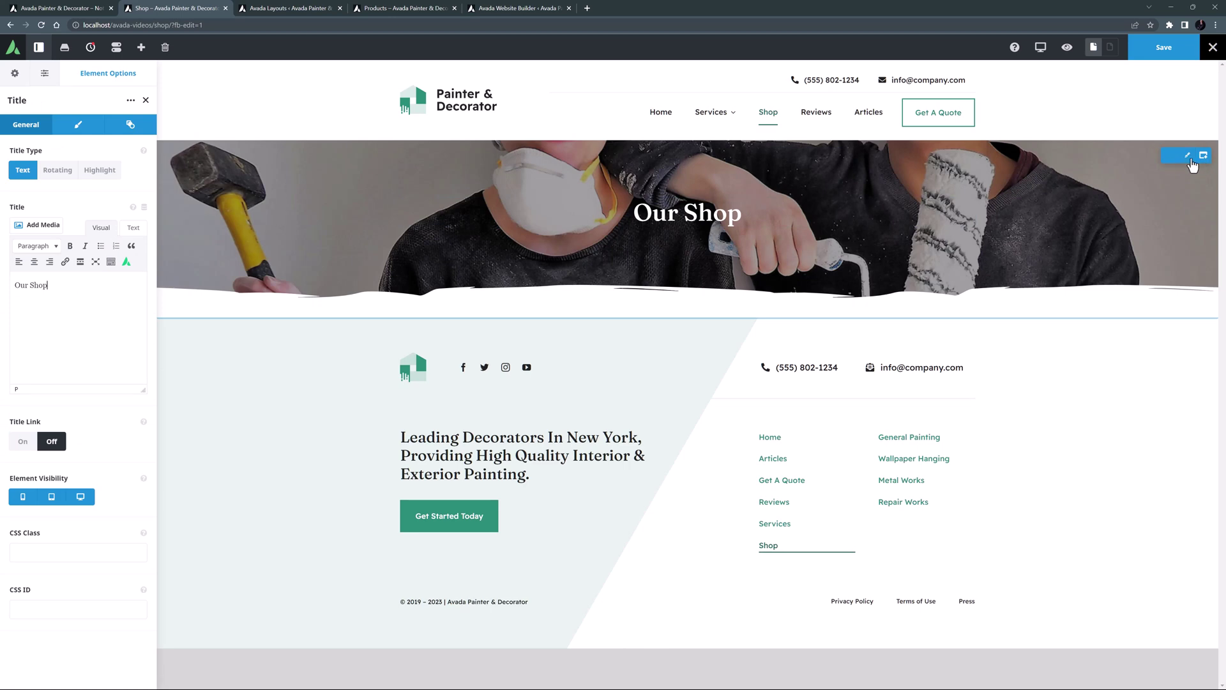
pyautogui.click(1160, 155)
# Step: Replace the banner background with the wood-and-paint-roller image and add a 1/1 container below
pyautogui.click(96, 125)
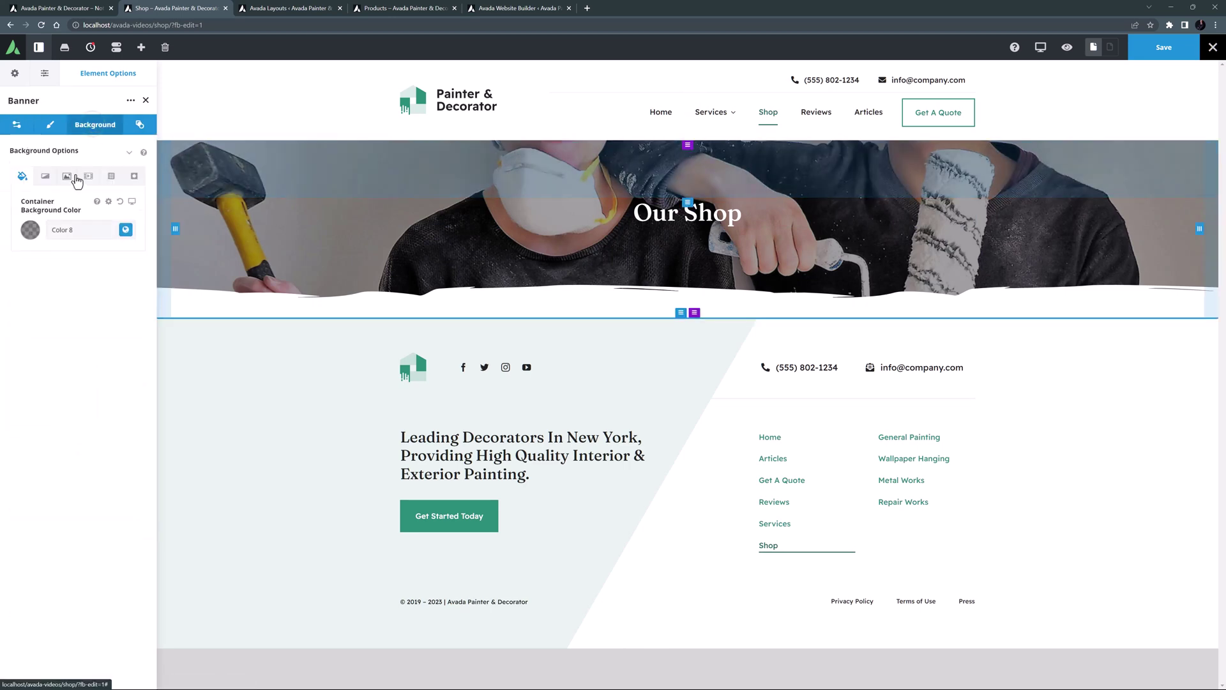
pyautogui.click(67, 175)
pyautogui.click(88, 282)
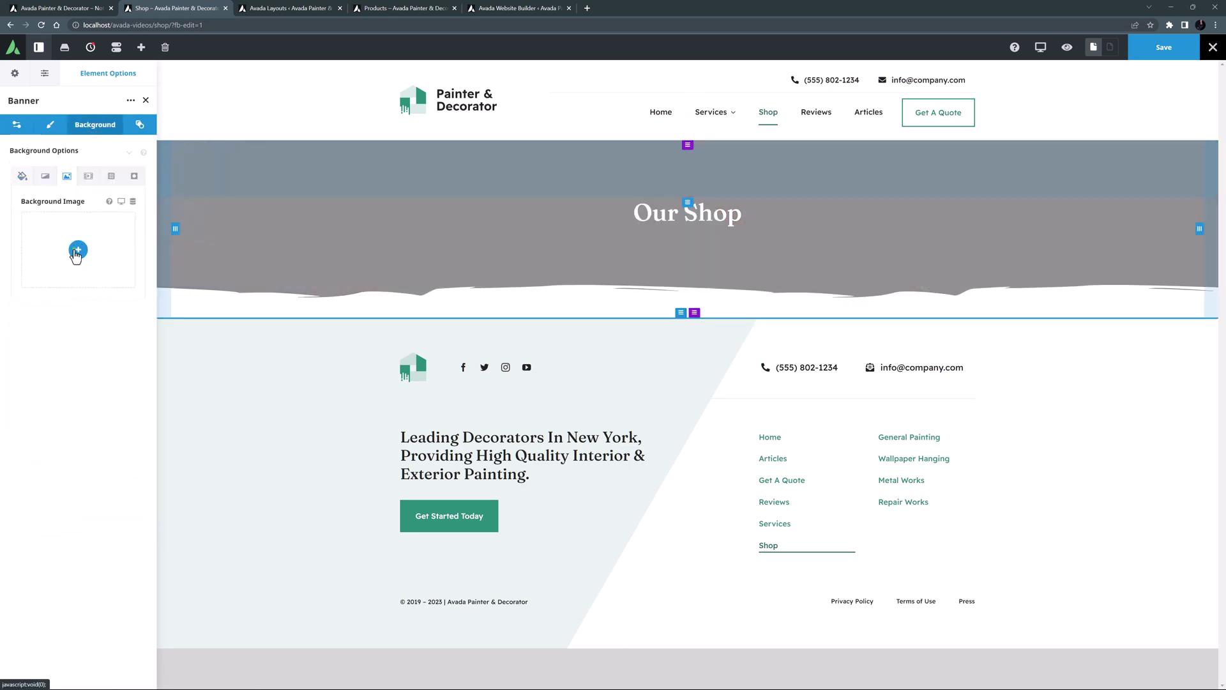
pyautogui.click(79, 249)
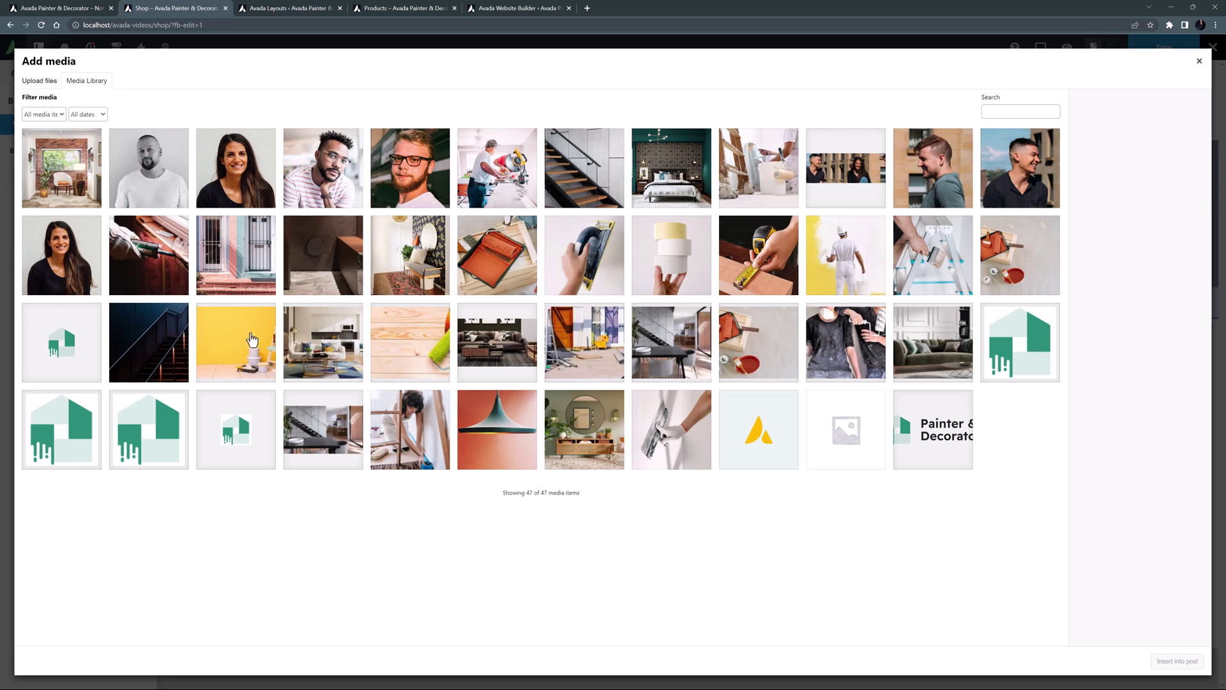
pyautogui.click(432, 344)
pyautogui.click(1177, 661)
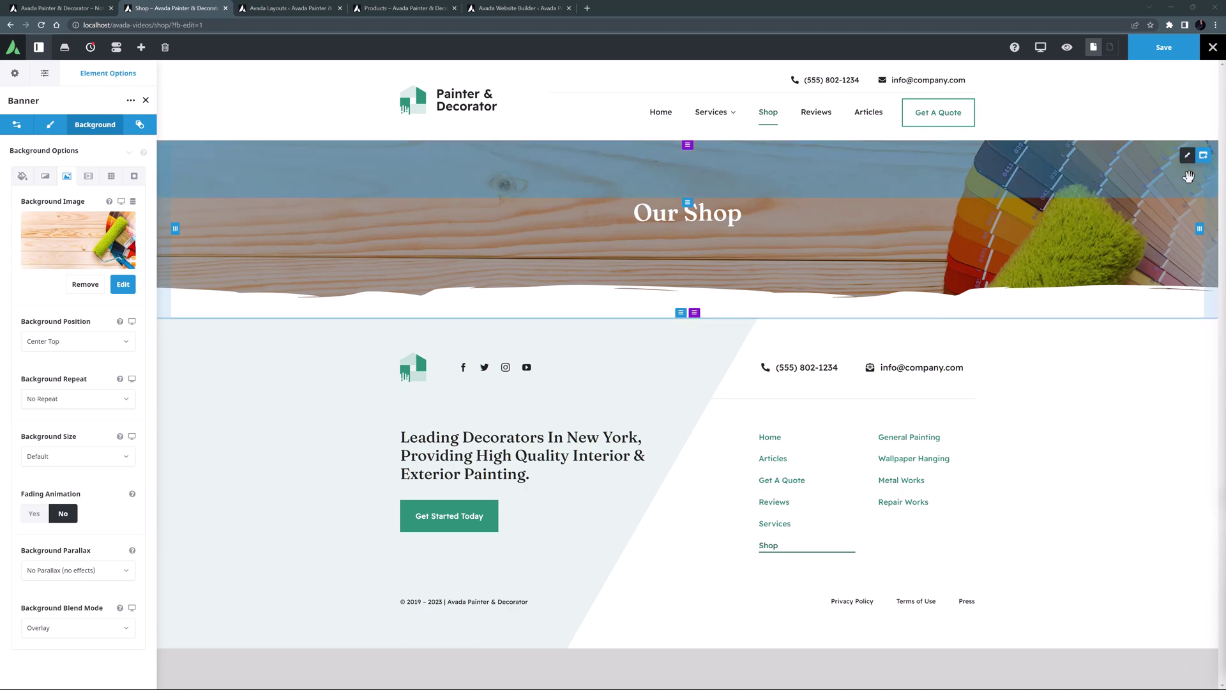
pyautogui.click(1202, 157)
pyautogui.click(249, 167)
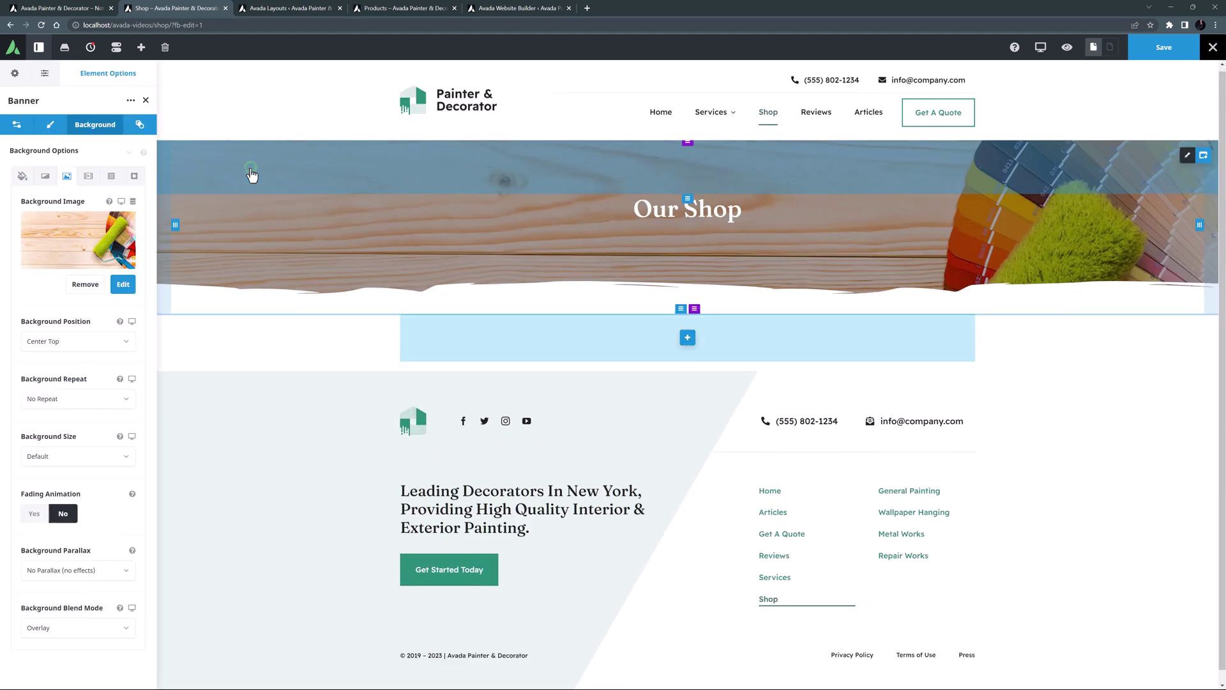
# Step: Name the new container Shop Products and give it 100px top and bottom padding
pyautogui.click(1187, 314)
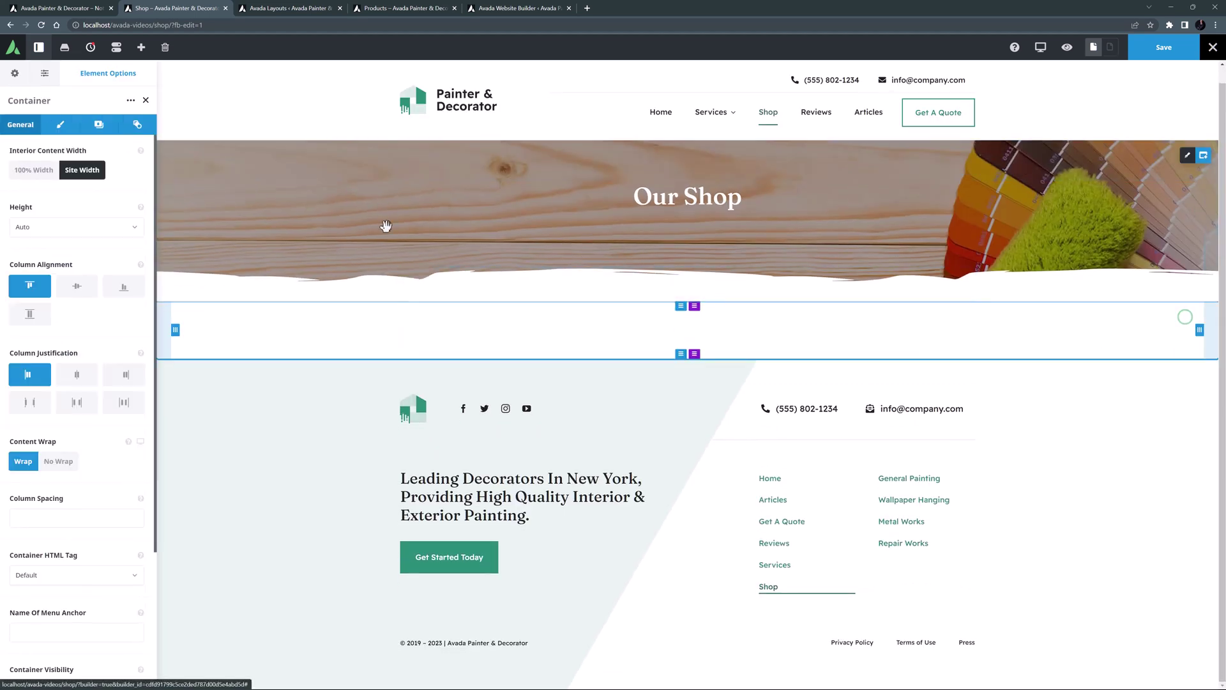
pyautogui.write('Shop Products')
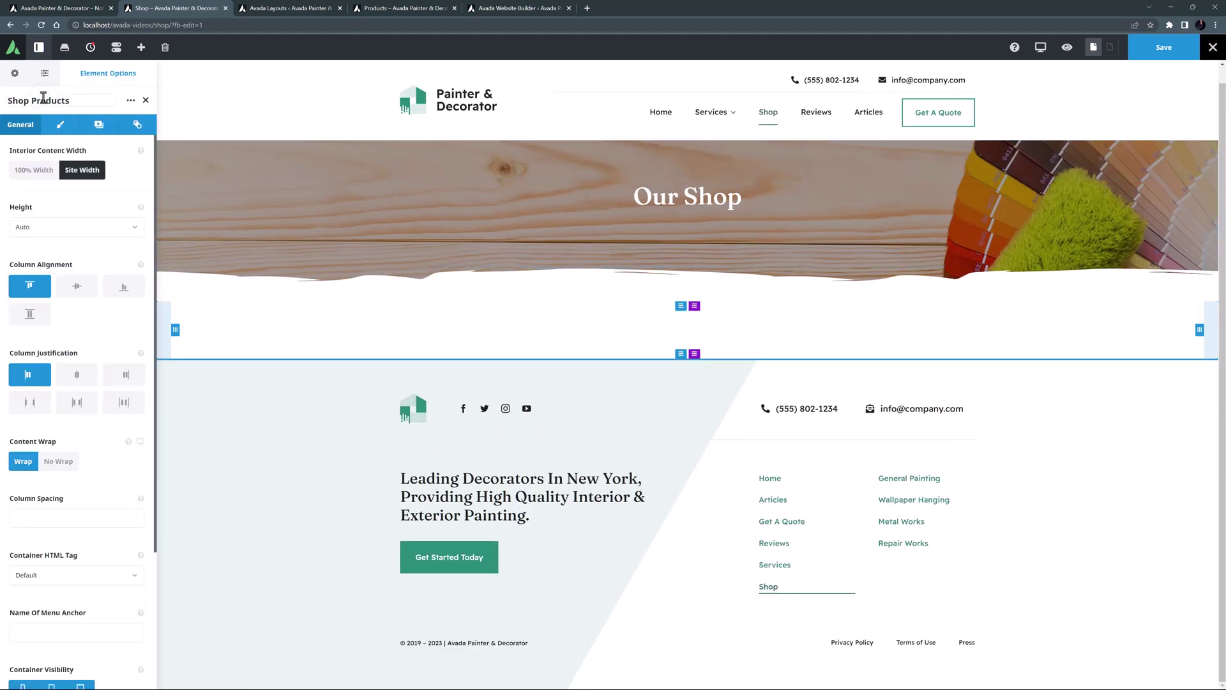
pyautogui.click(51, 127)
pyautogui.click(16, 250)
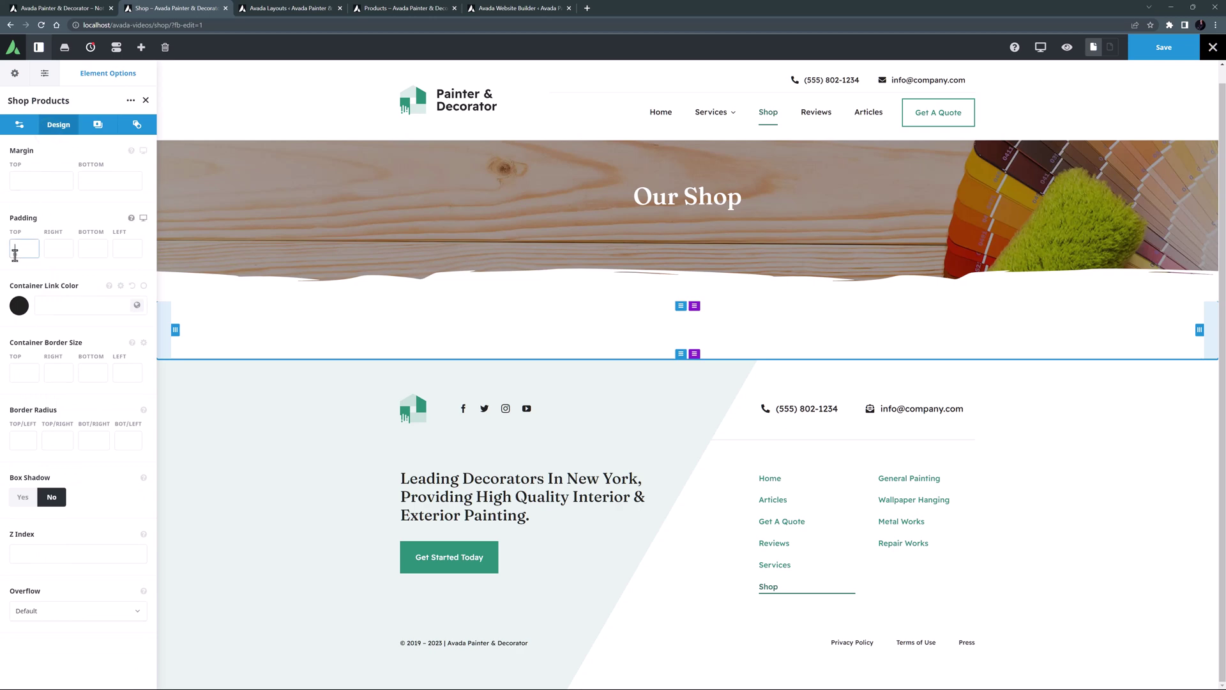
pyautogui.write('100px')
pyautogui.press('Tab')
pyautogui.press('Tab')
pyautogui.write('100px')
pyautogui.press('Tab')
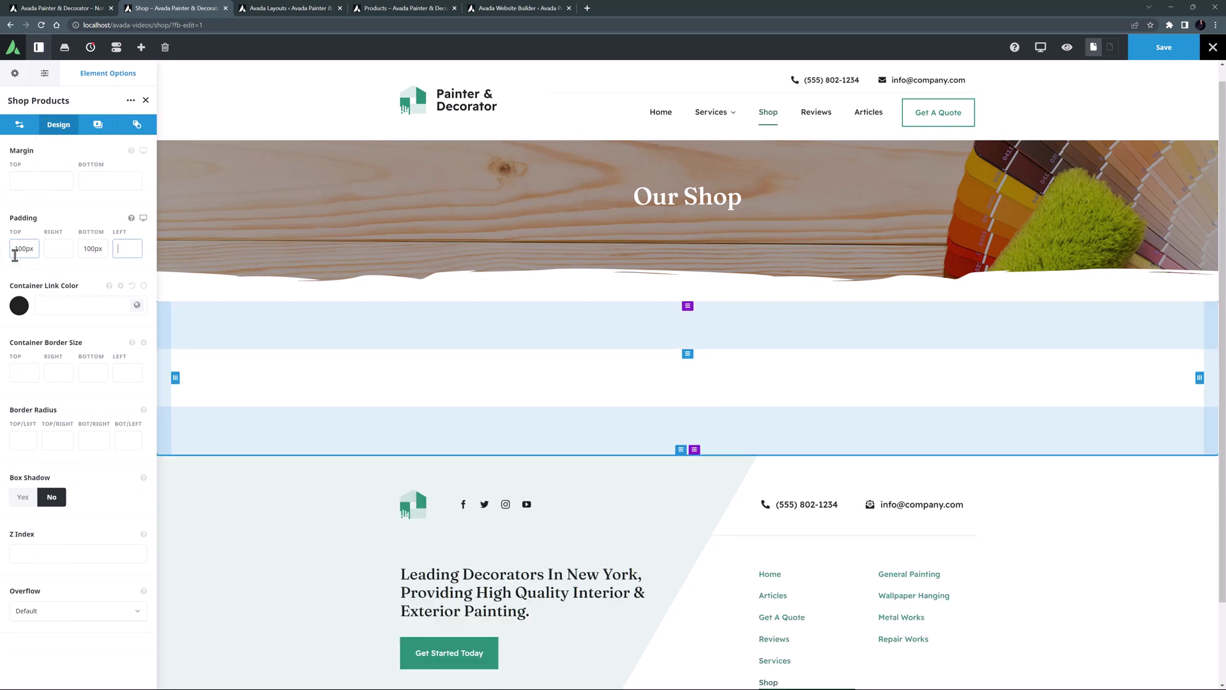
# Step: Add a Post Cards grid using the product post card, showing Products in ascending order
pyautogui.click(687, 373)
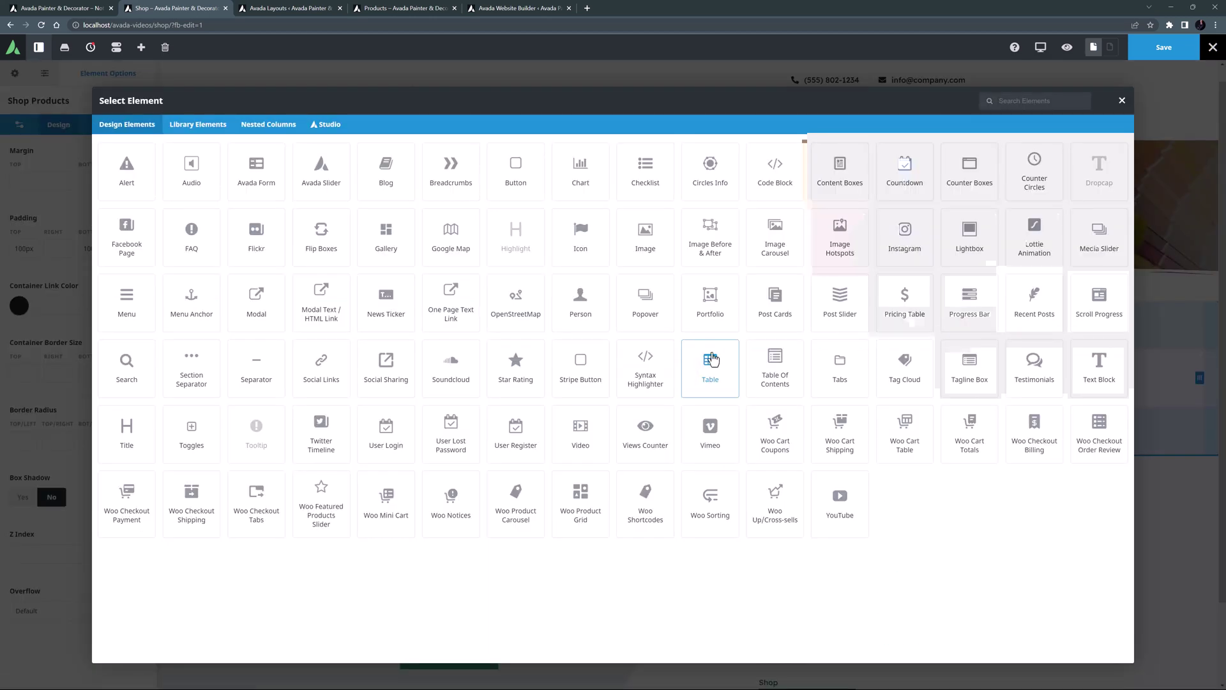
pyautogui.click(775, 313)
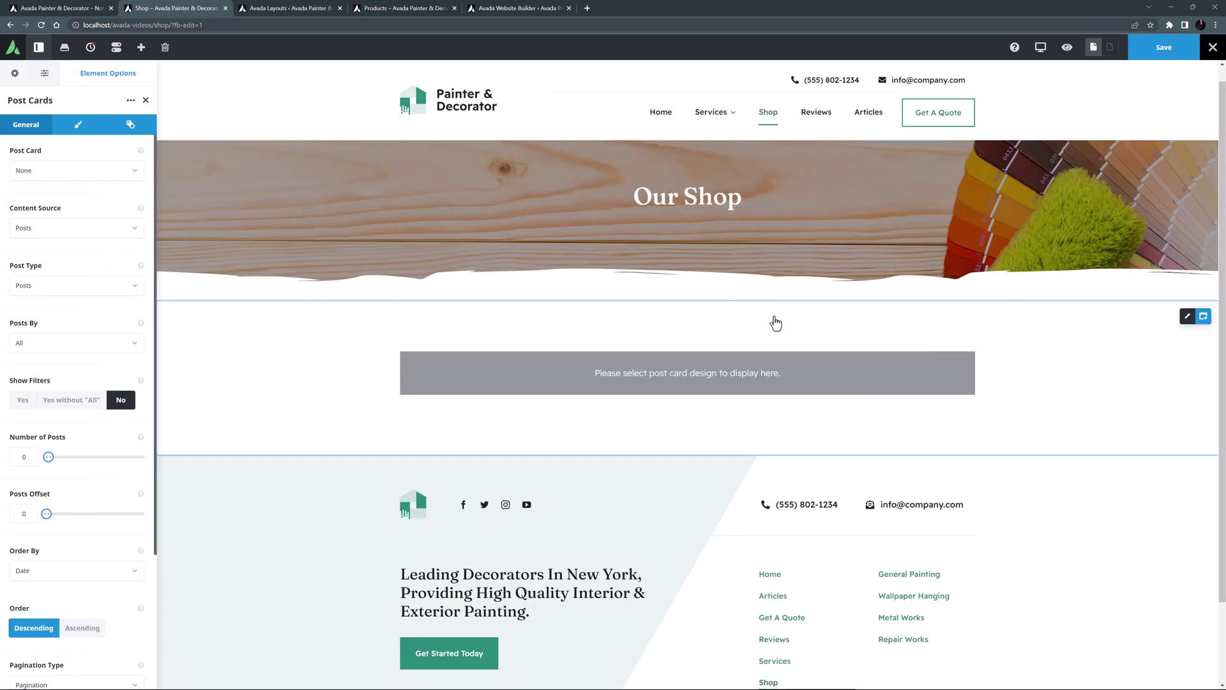
pyautogui.click(81, 170)
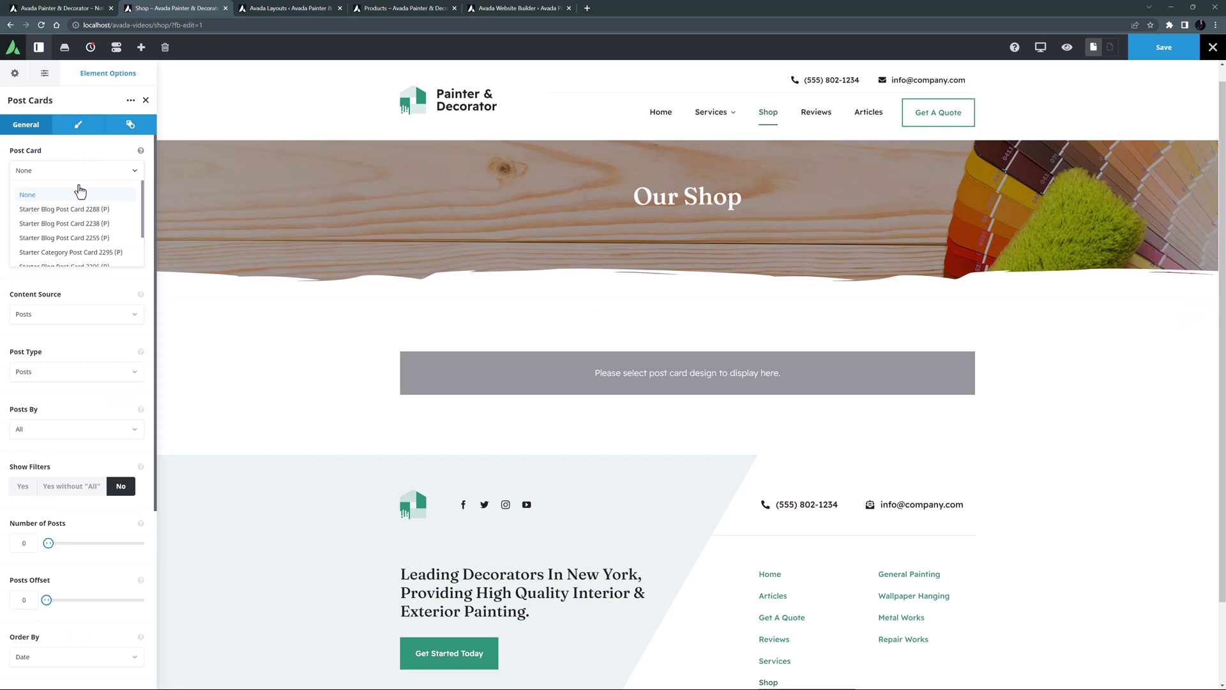
pyautogui.scroll(-1, 77, 229)
pyautogui.click(33, 204)
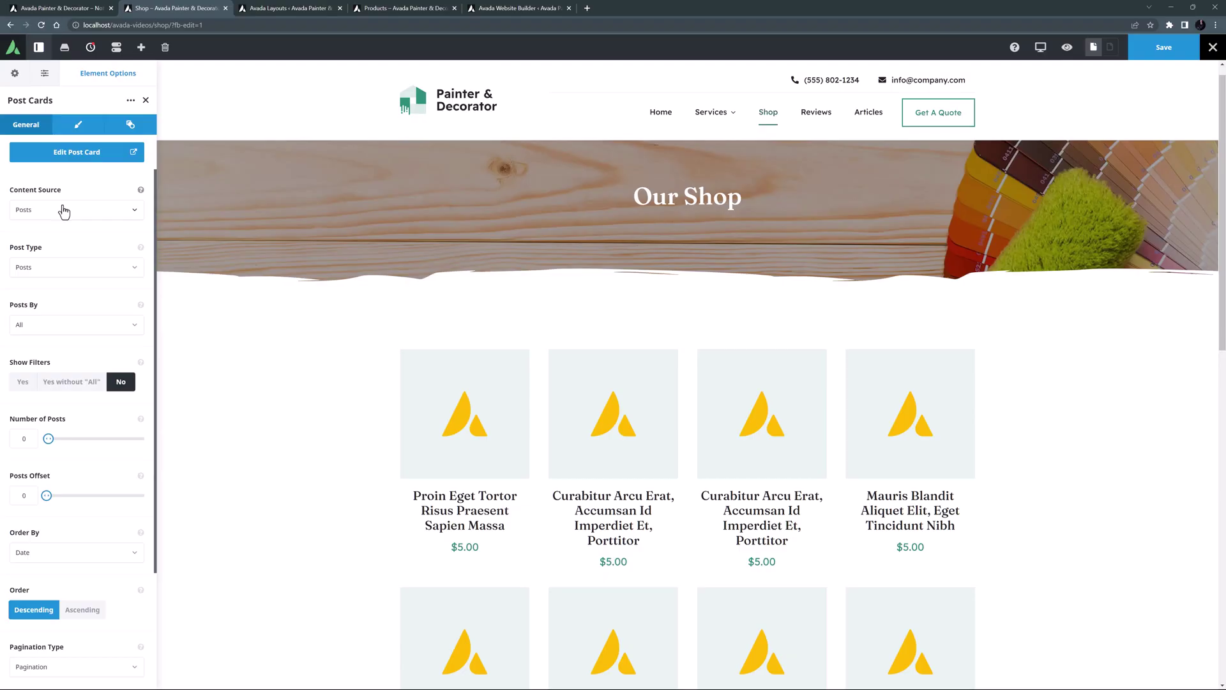
pyautogui.click(60, 271)
pyautogui.click(56, 305)
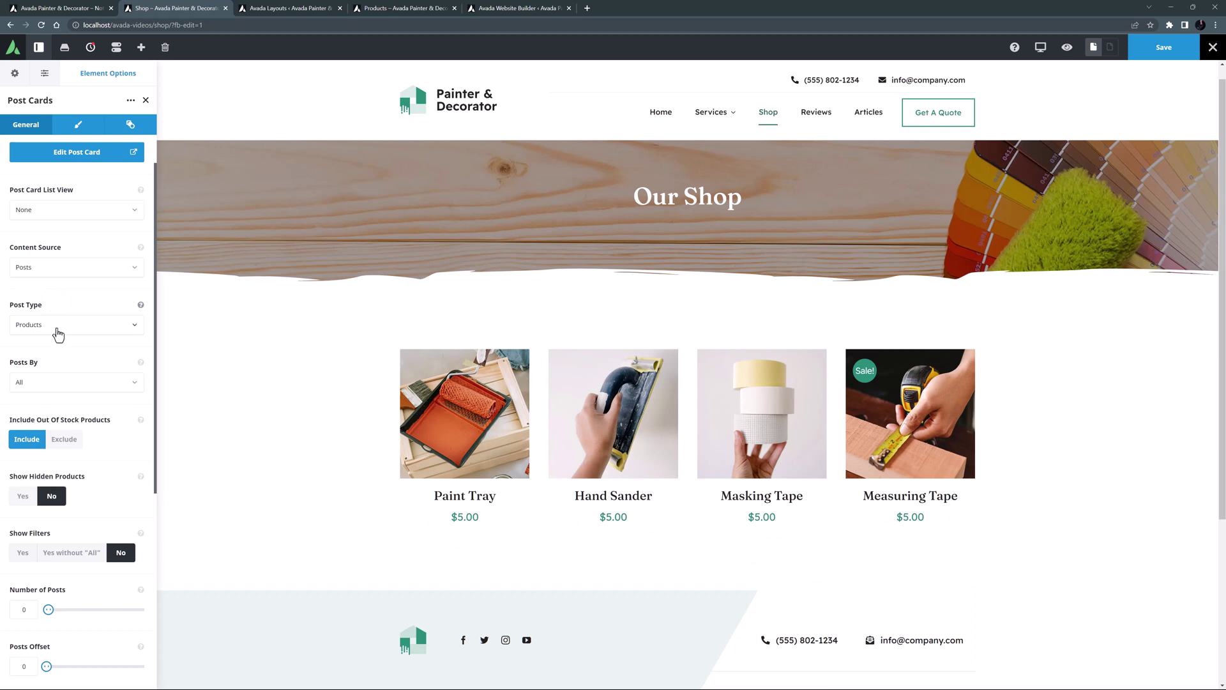
pyautogui.scroll(-5, 58, 333)
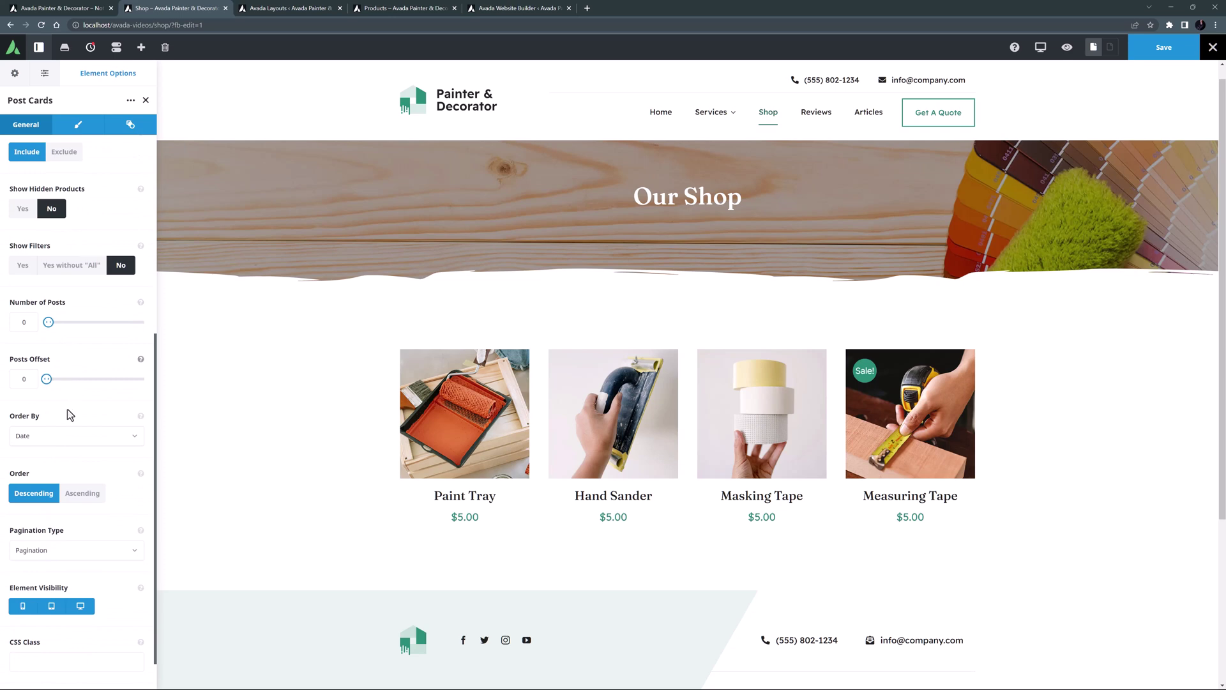
pyautogui.click(72, 498)
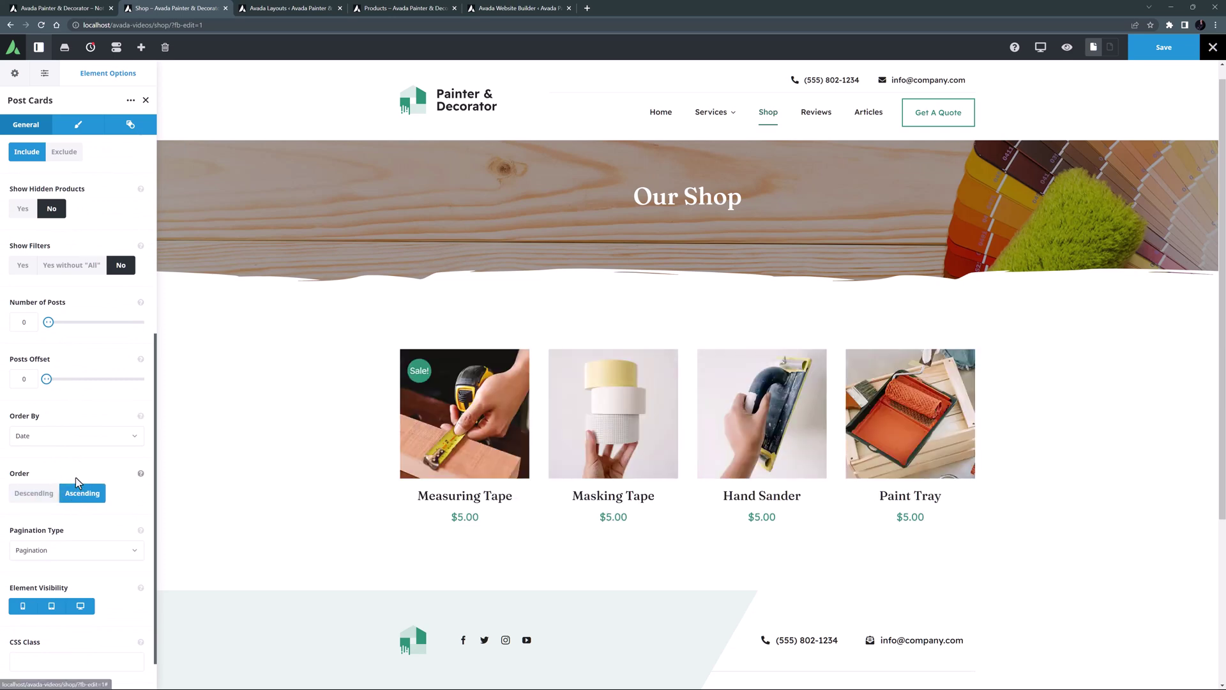
pyautogui.click(77, 125)
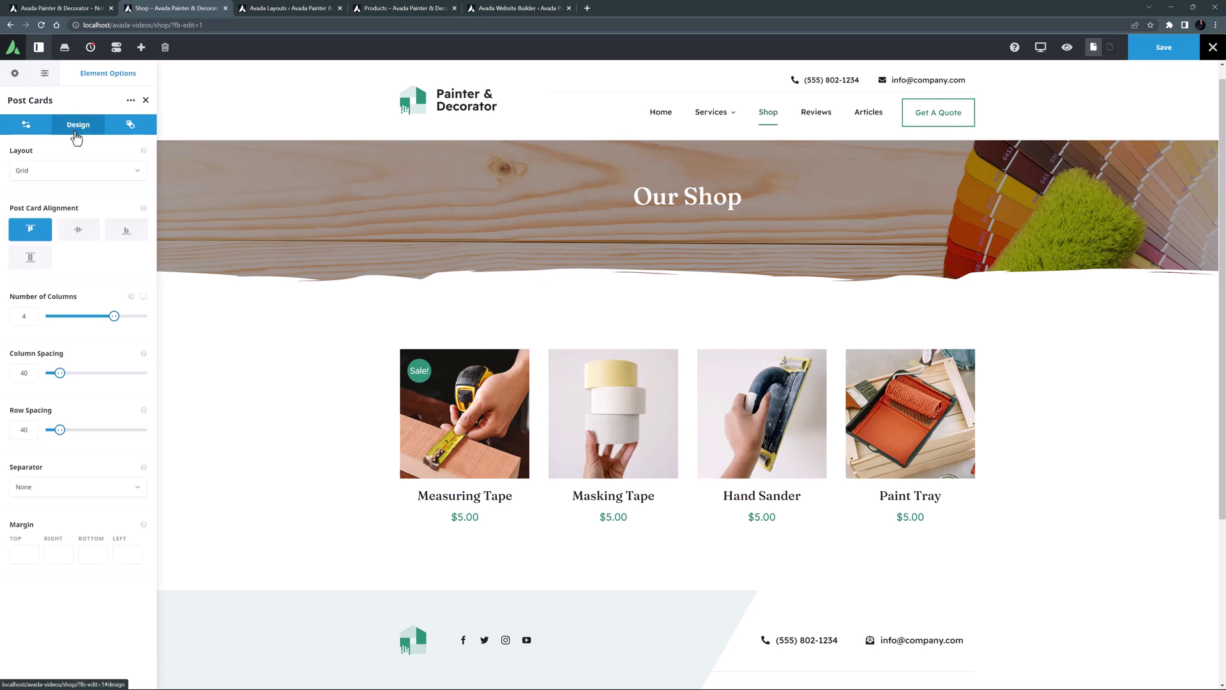
pyautogui.doubleClick(23, 316)
pyautogui.write('2')
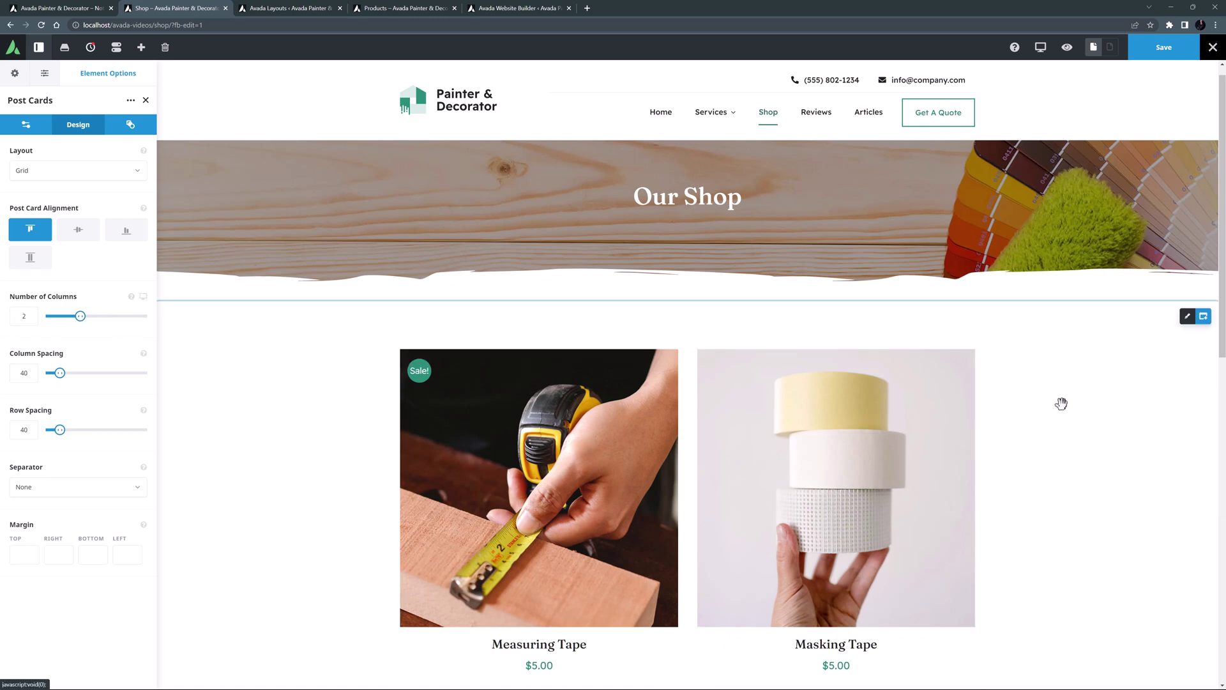
pyautogui.scroll(-4, 1061, 403)
pyautogui.scroll(-4, 1061, 403)
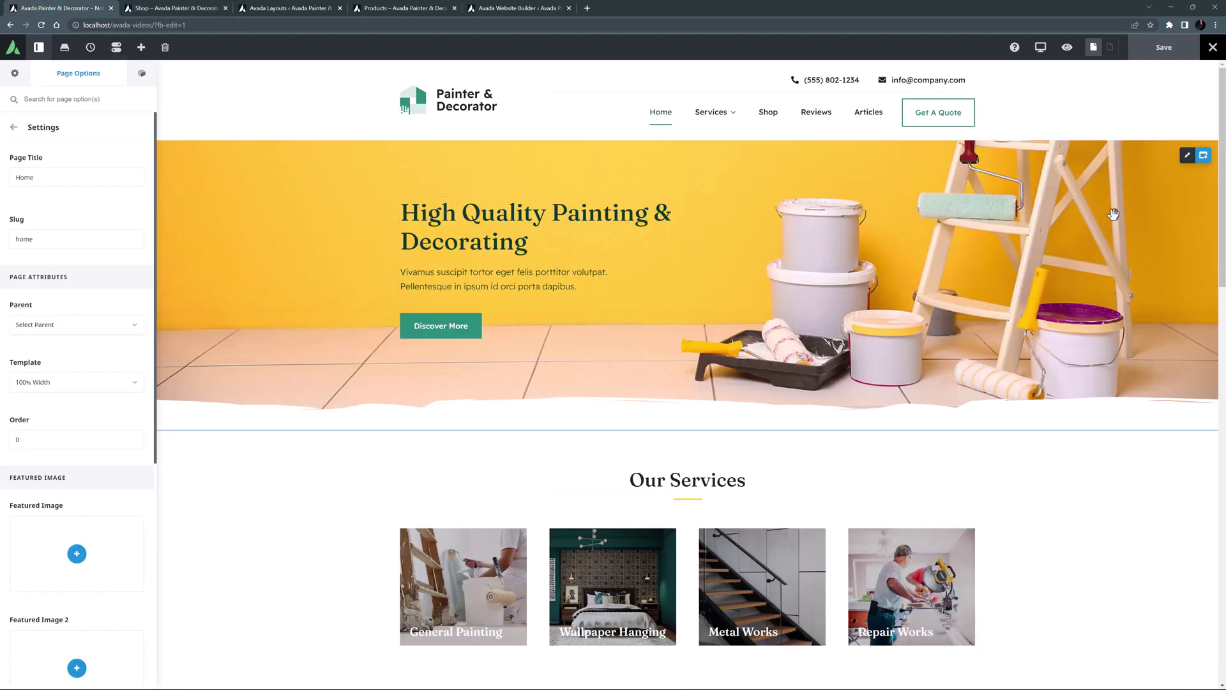
# Step: Copy the Home page's yellow hero container and paste it after the Shop product grid
pyautogui.click(1194, 155)
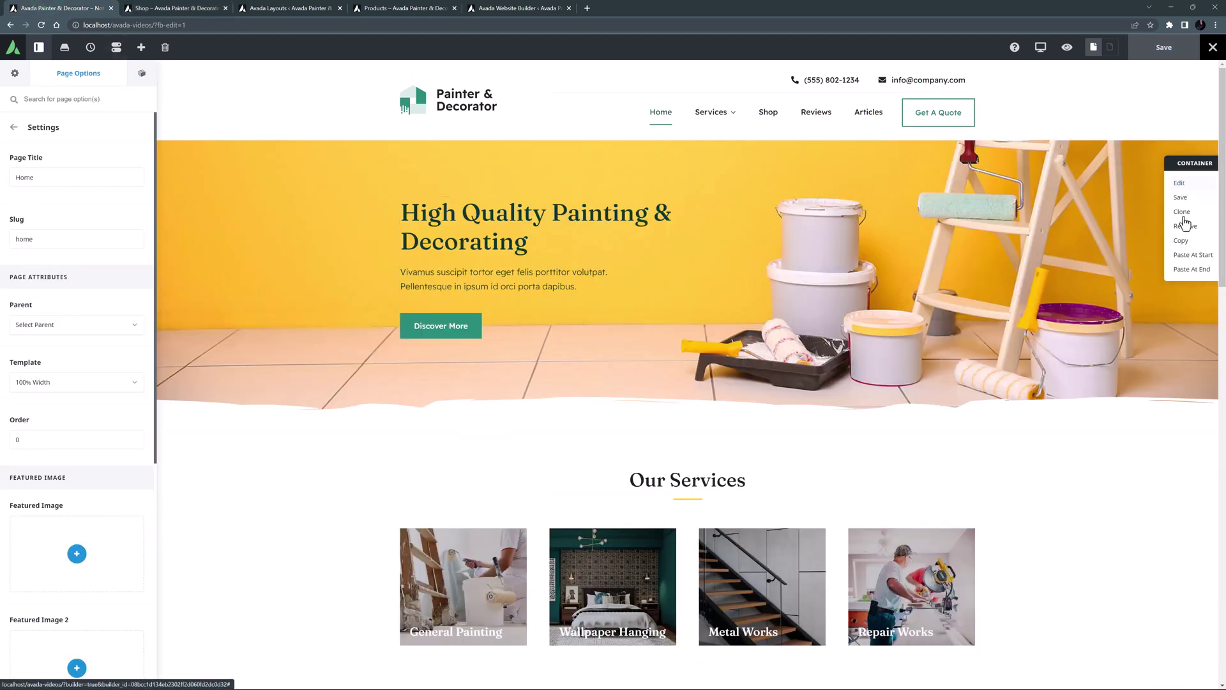
pyautogui.click(1183, 236)
pyautogui.click(153, 8)
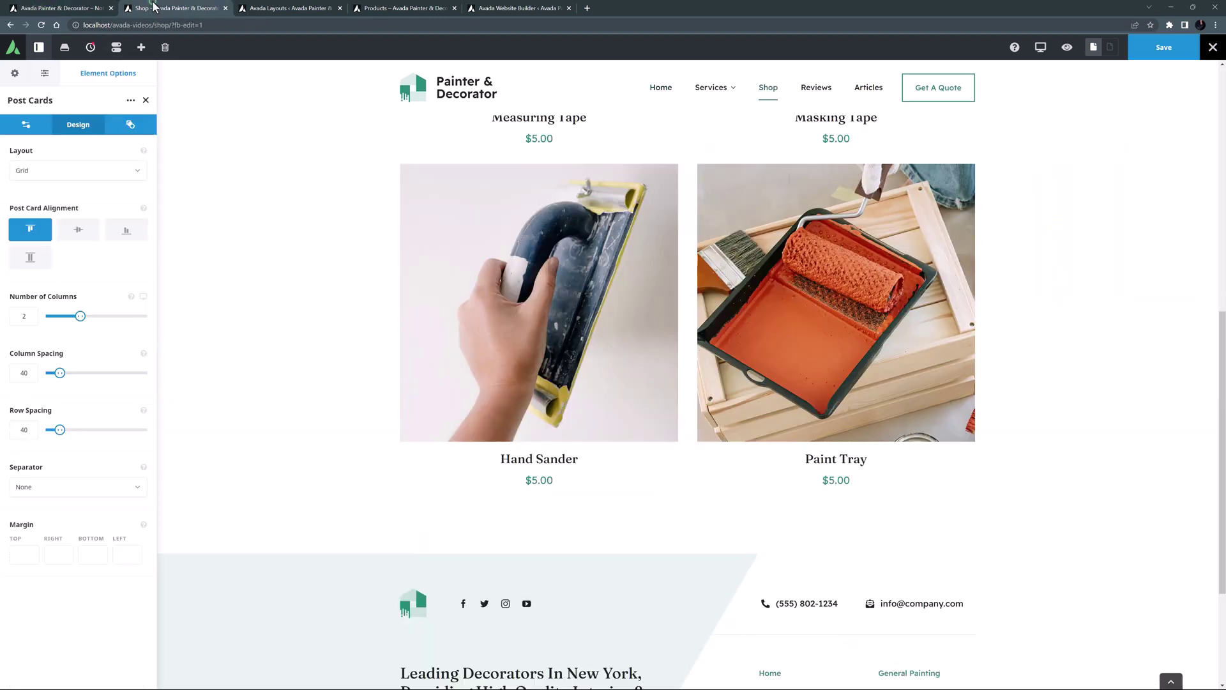
pyautogui.rightClick(1193, 138)
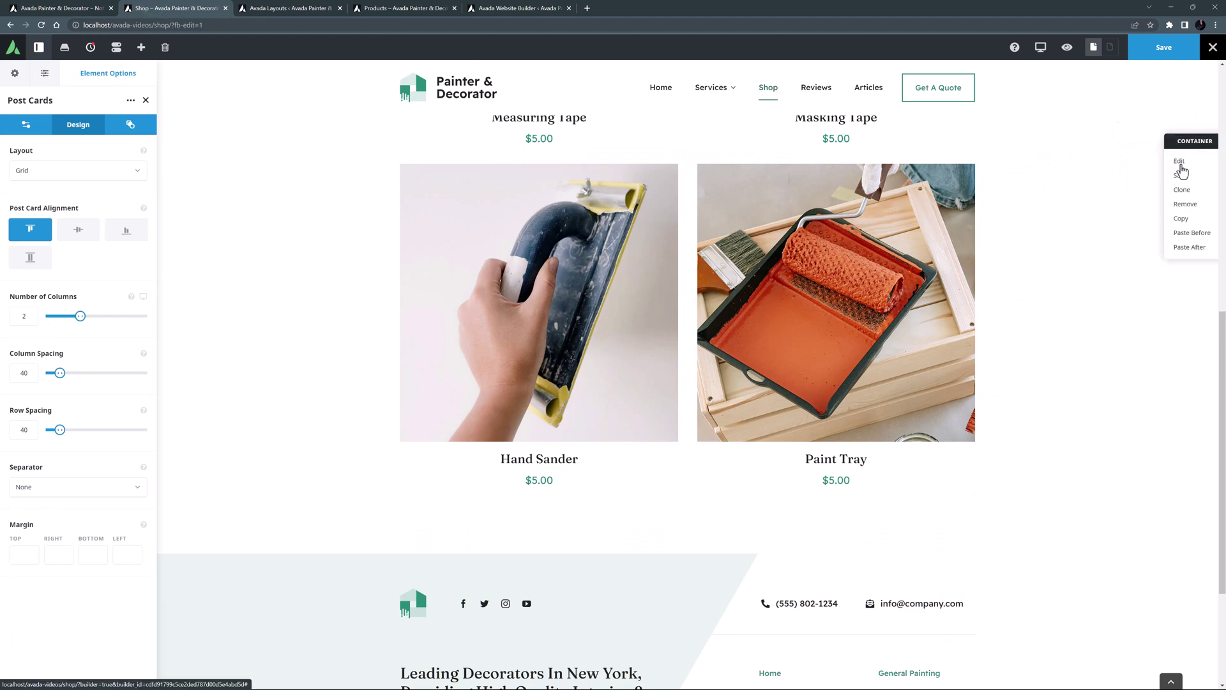
pyautogui.click(1187, 247)
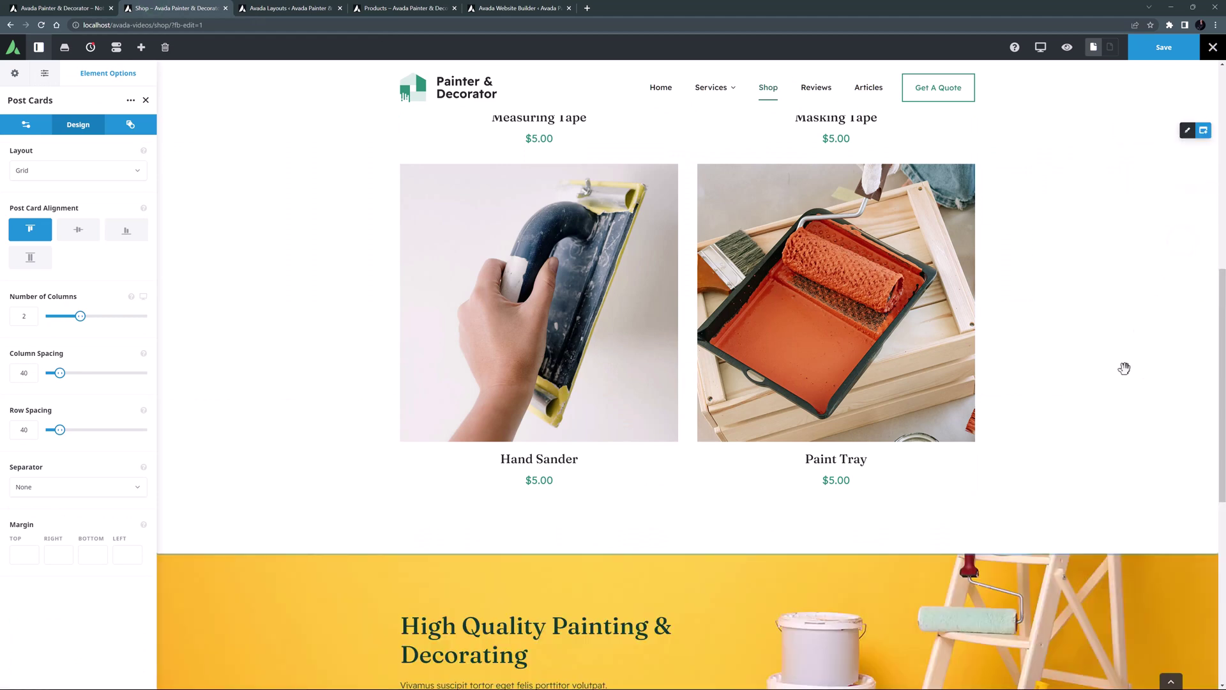
pyautogui.scroll(-2, 1189, 536)
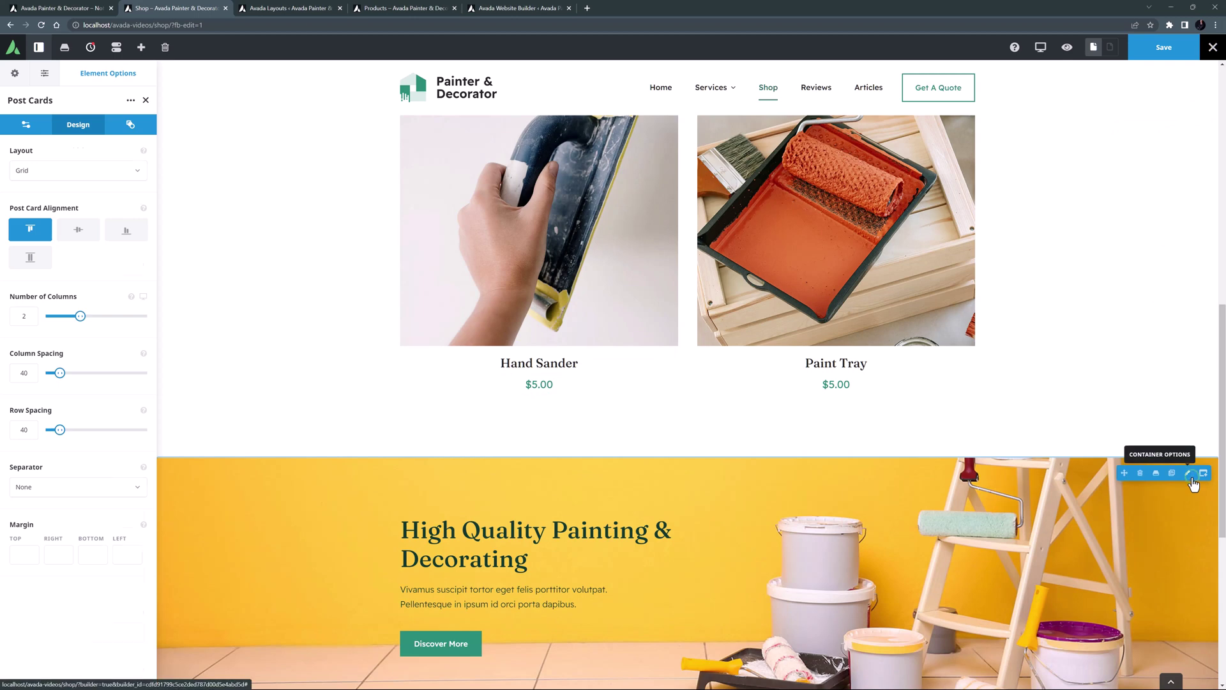
# Step: Swap the hero background image for the staircase-and-kitchen photo, positioned Center Center
pyautogui.click(1190, 475)
pyautogui.click(95, 125)
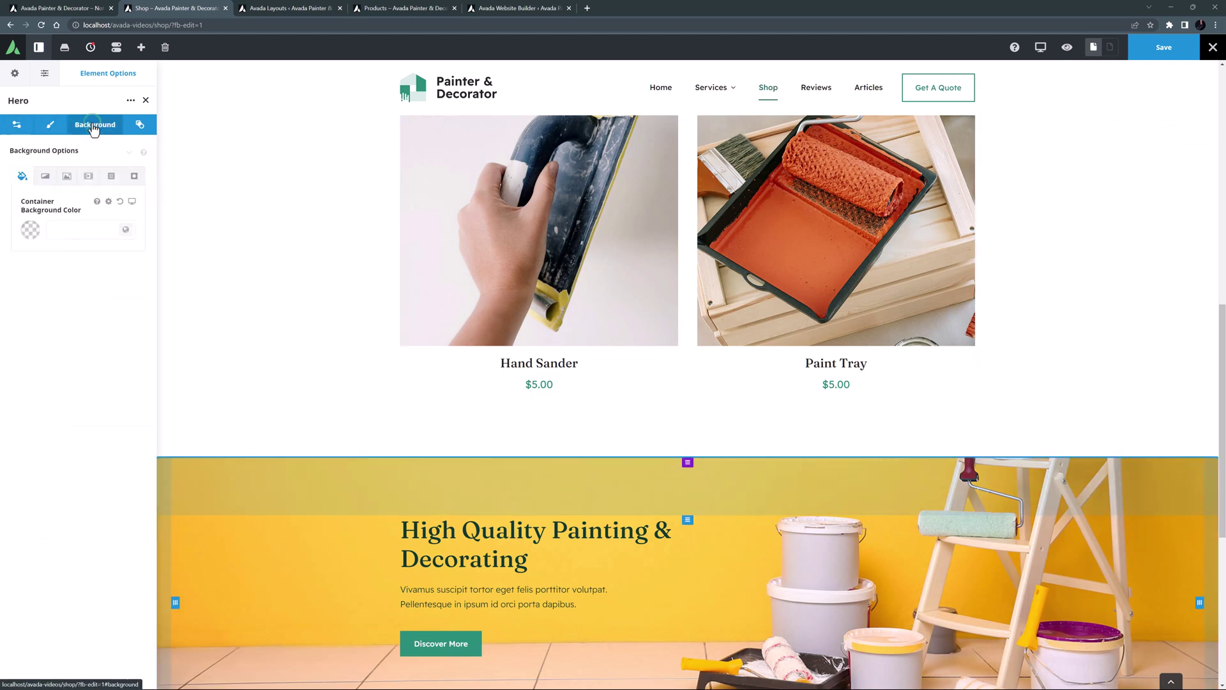
pyautogui.click(77, 176)
pyautogui.click(92, 281)
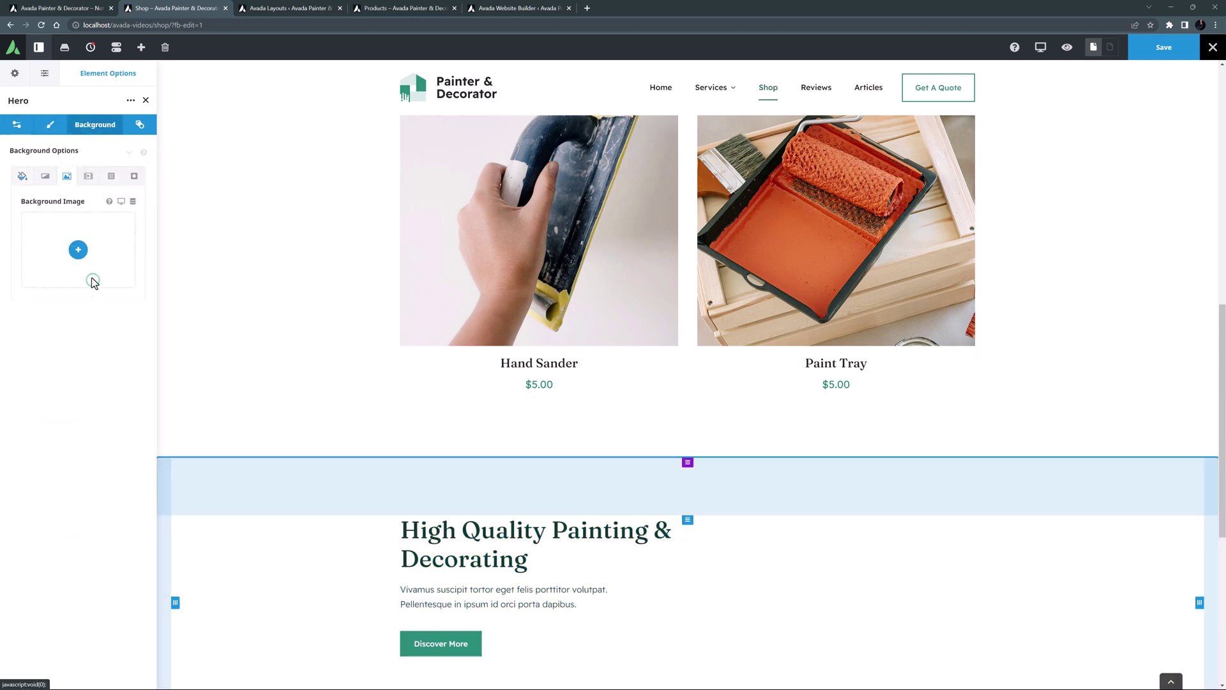
pyautogui.click(77, 250)
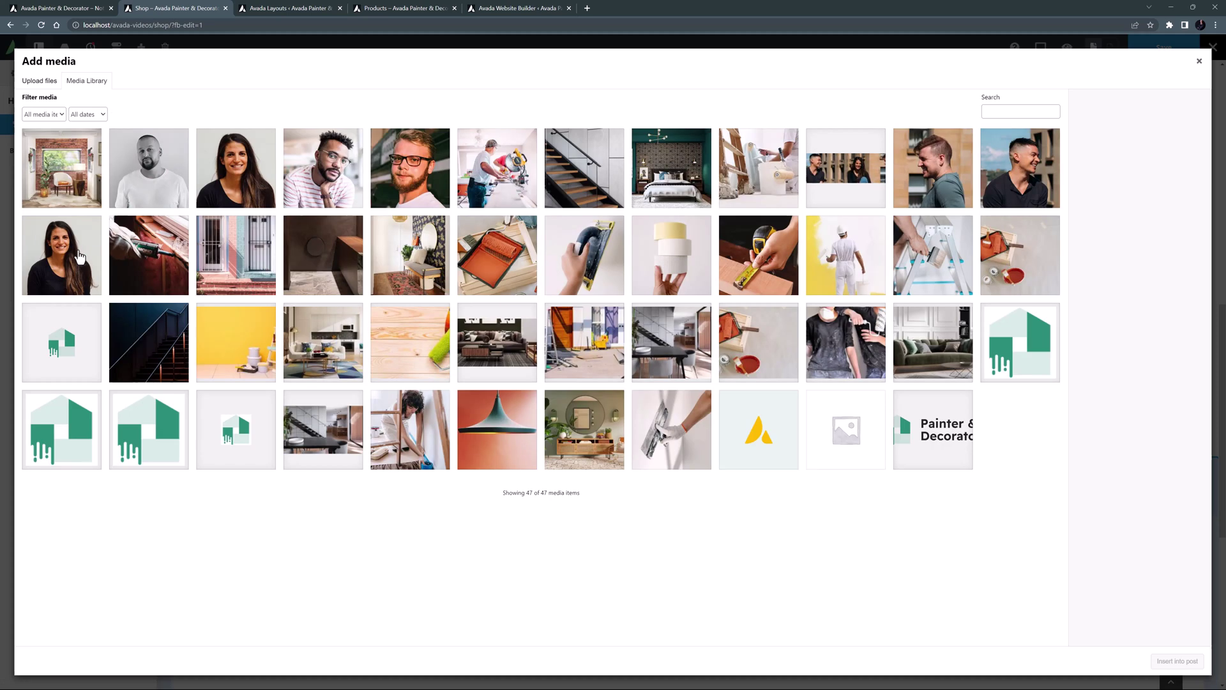
pyautogui.click(313, 423)
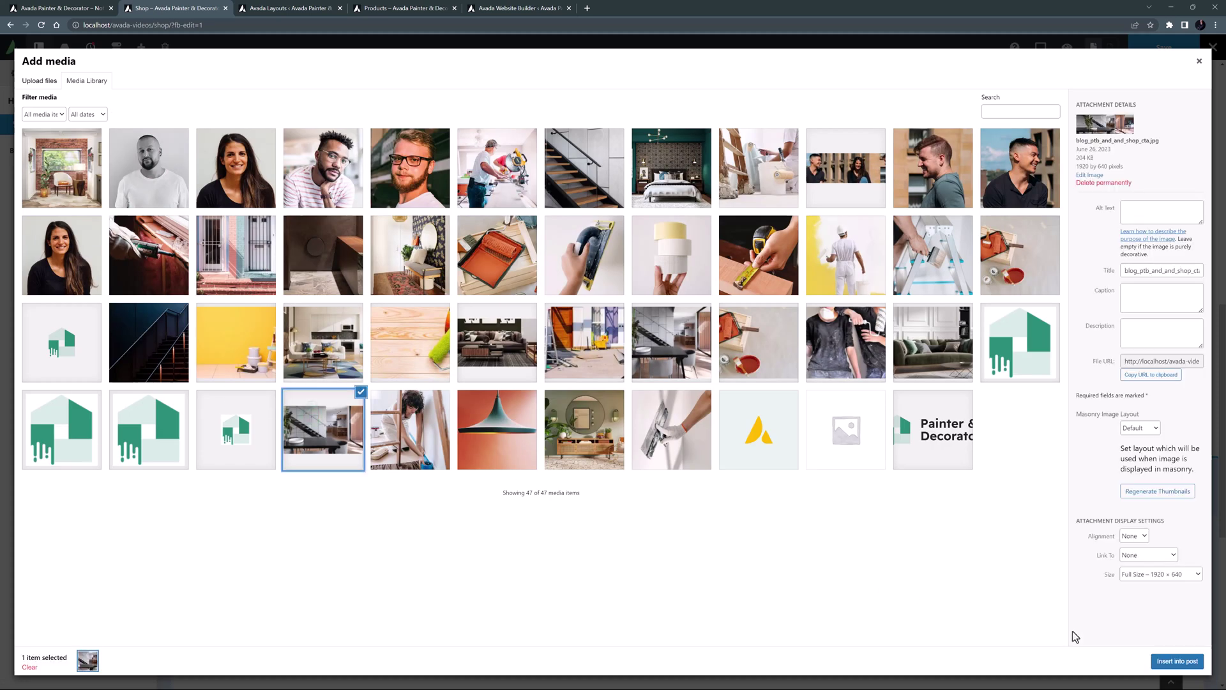
pyautogui.click(1156, 660)
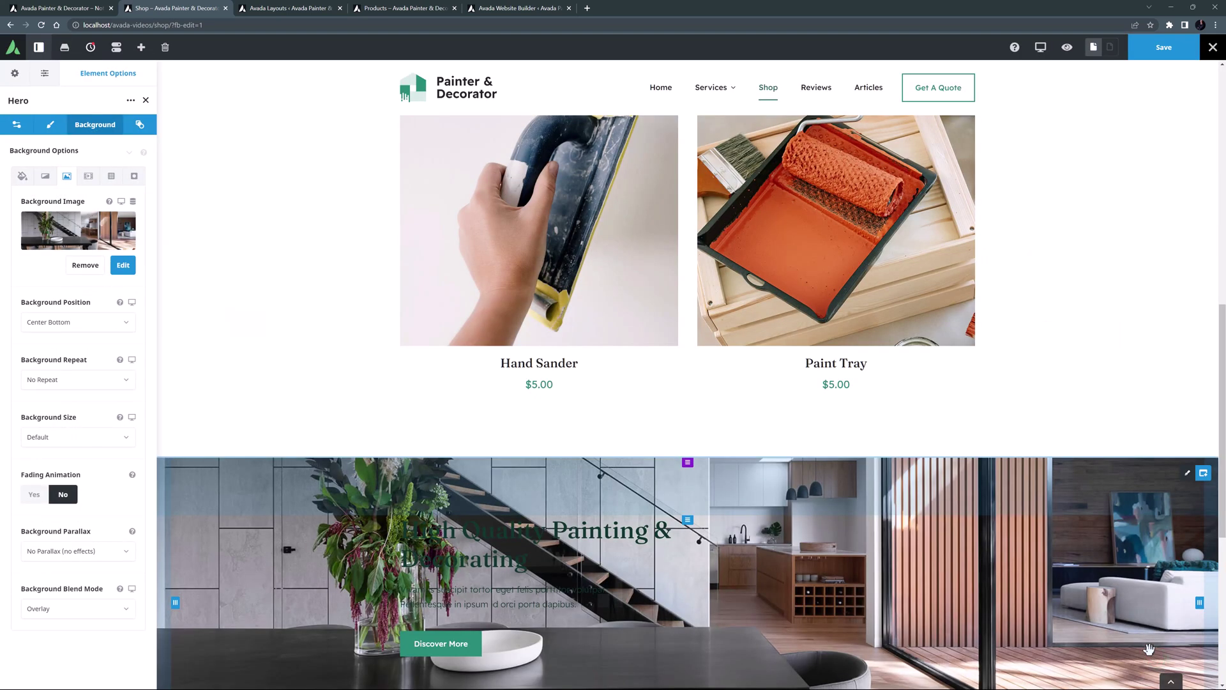
pyautogui.click(76, 323)
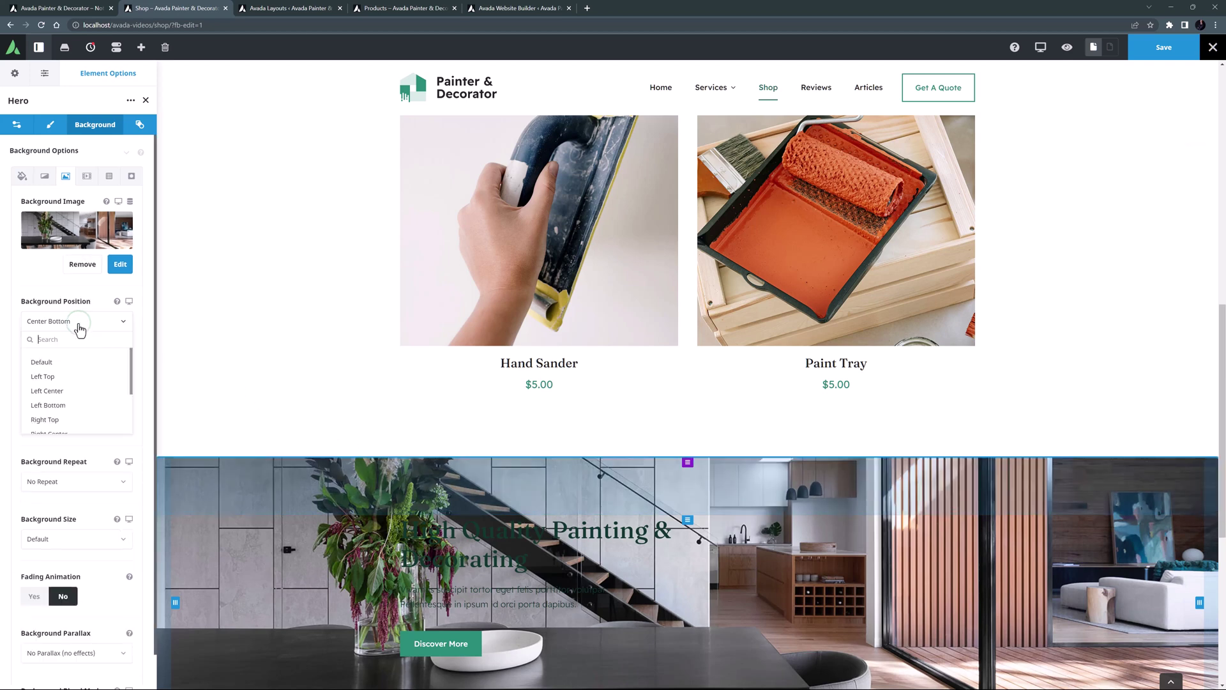
pyautogui.scroll(-2, 70, 373)
pyautogui.click(59, 402)
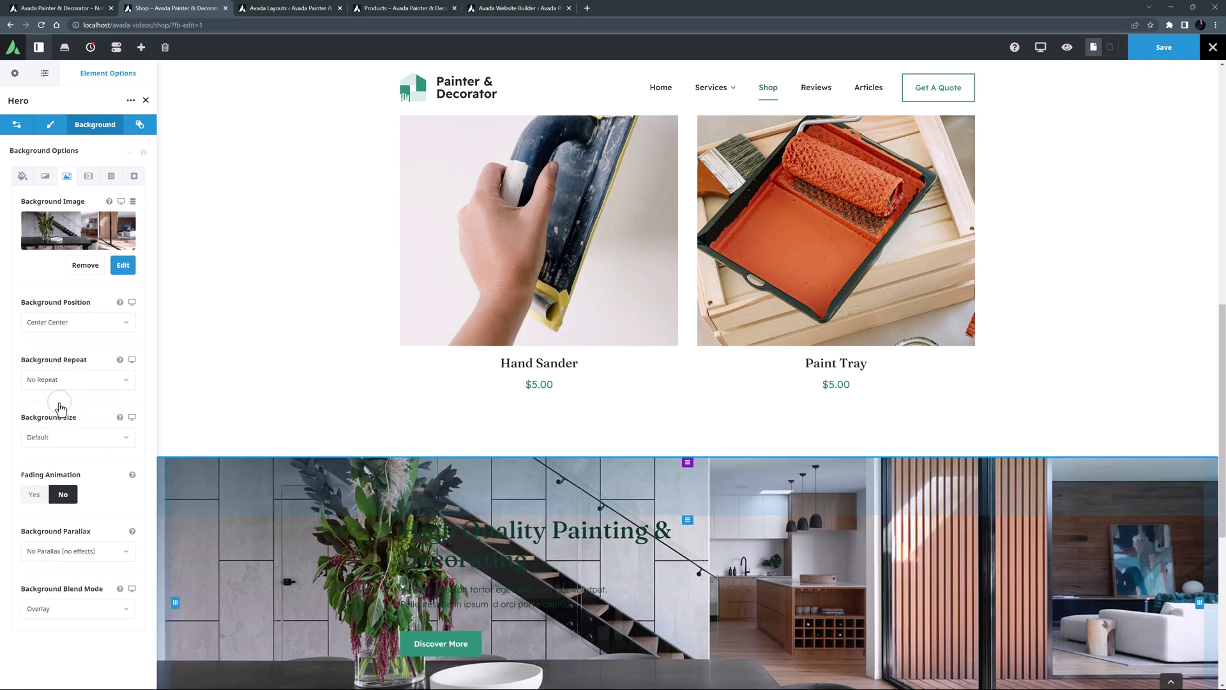
# Step: Set the hero background colour to global Color 8 with alpha 0
pyautogui.click(20, 176)
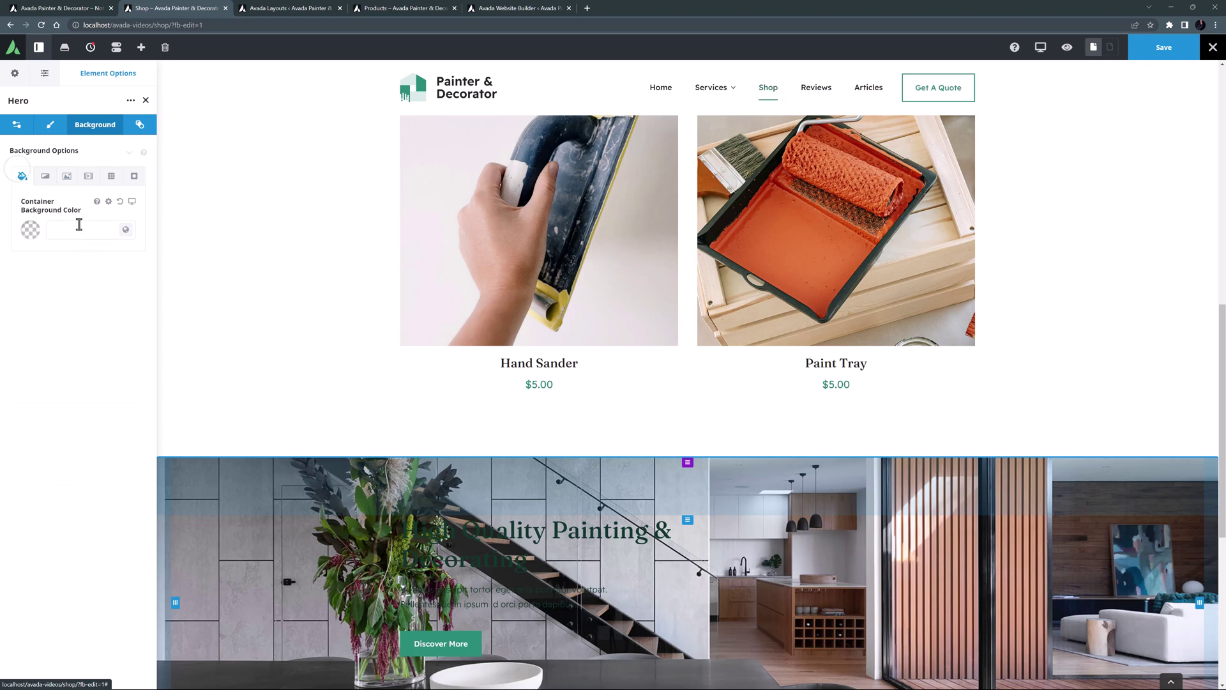
pyautogui.click(126, 229)
pyautogui.click(32, 281)
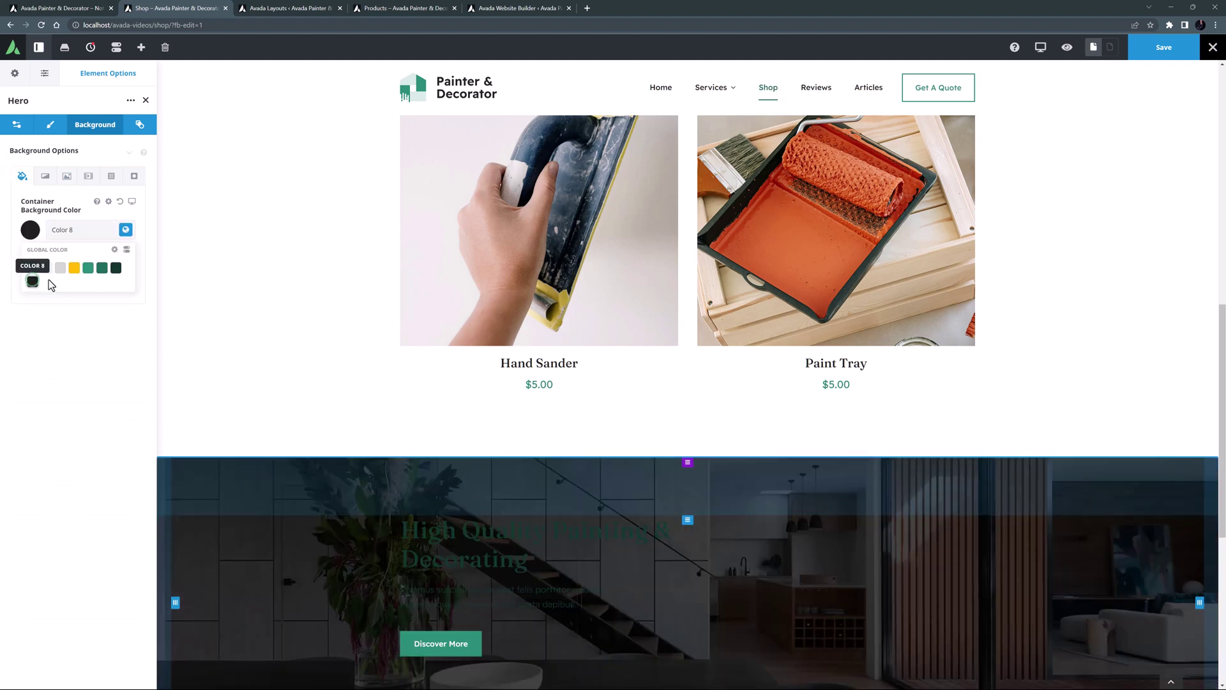
pyautogui.click(126, 249)
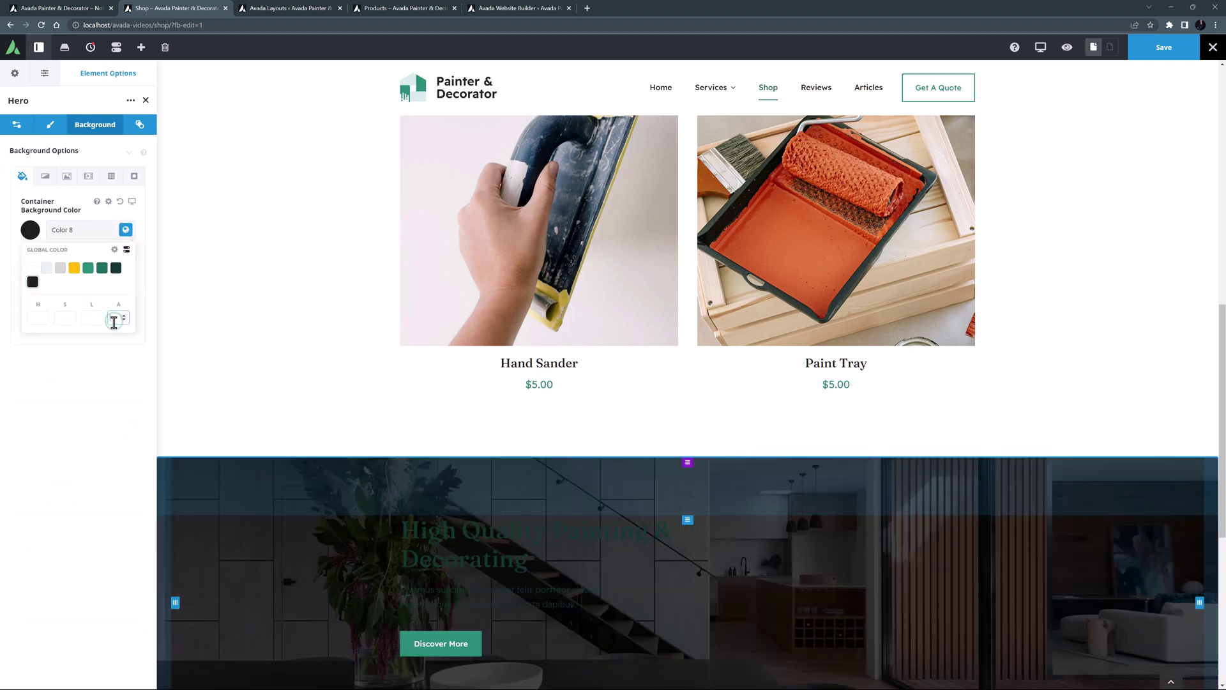
pyautogui.write('0')
pyautogui.click(424, 528)
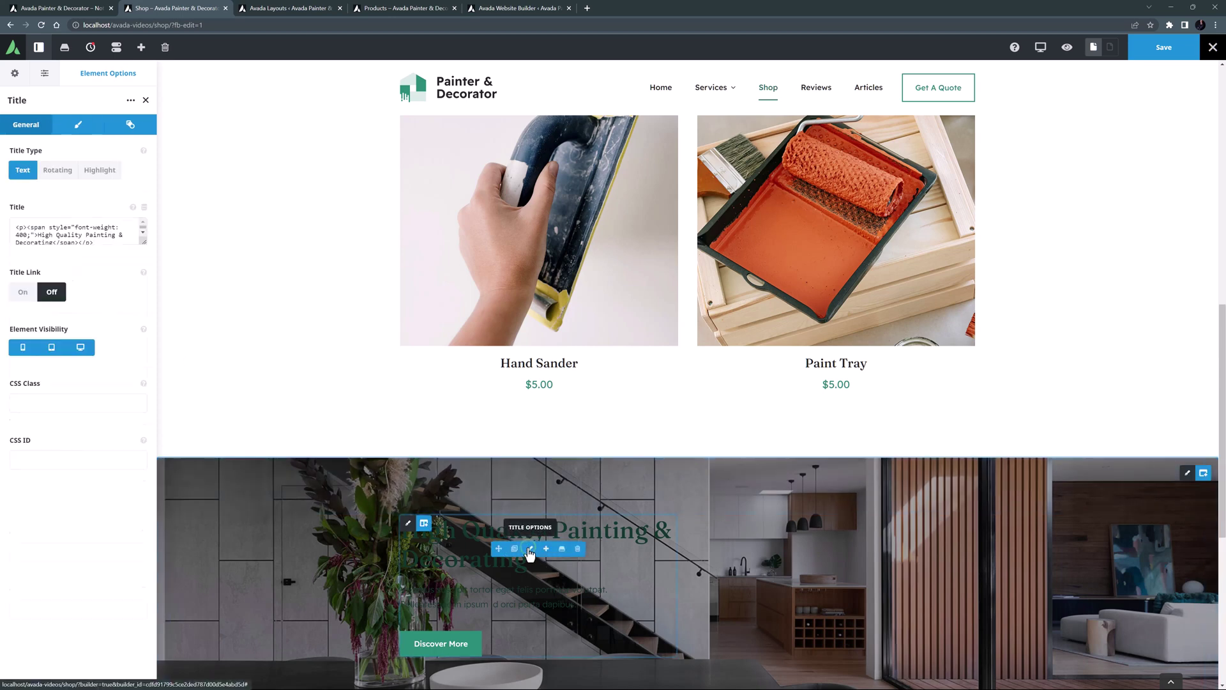
# Step: Make the hero title an H2 heading with white Color 1 font
pyautogui.click(69, 127)
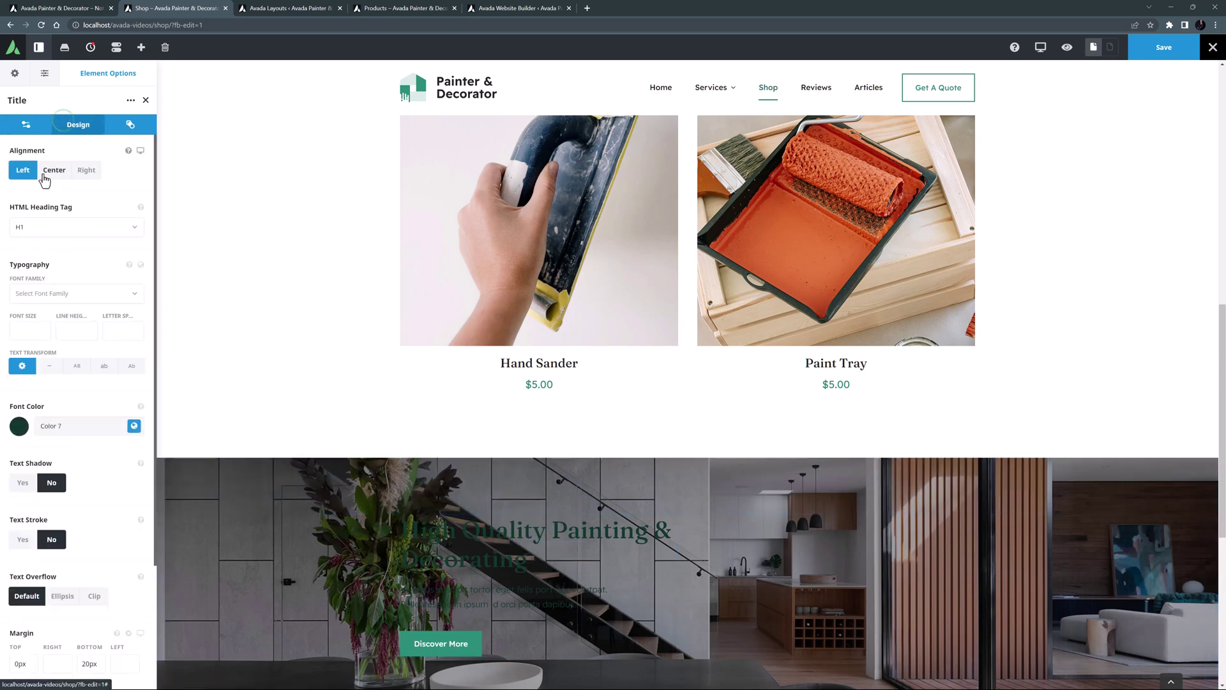
pyautogui.click(32, 231)
pyautogui.click(29, 265)
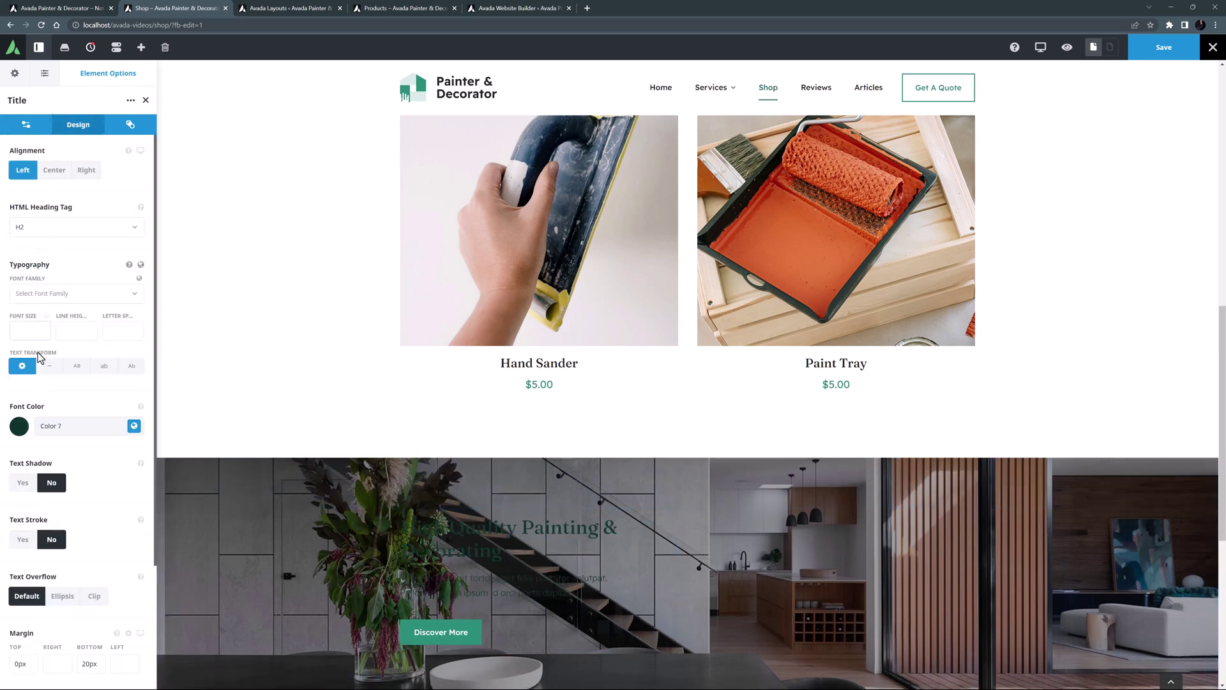
pyautogui.click(133, 426)
pyautogui.click(19, 465)
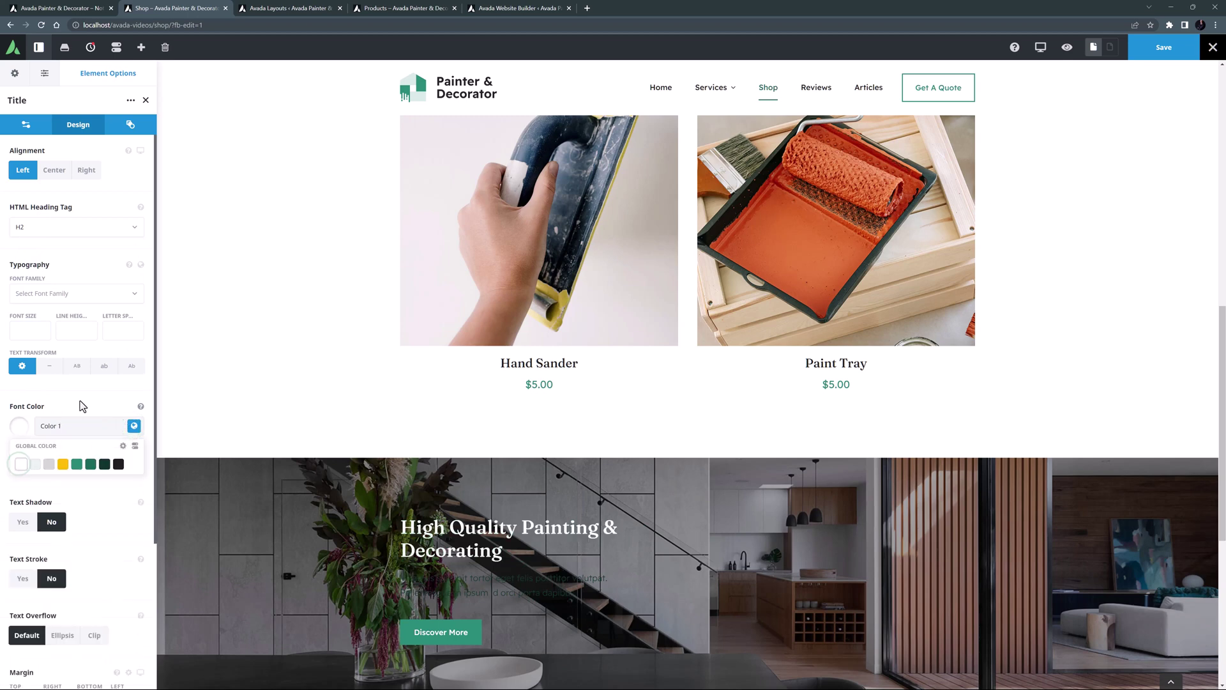
# Step: Set the paragraph under the hero title to white Color 1 font
pyautogui.click(530, 586)
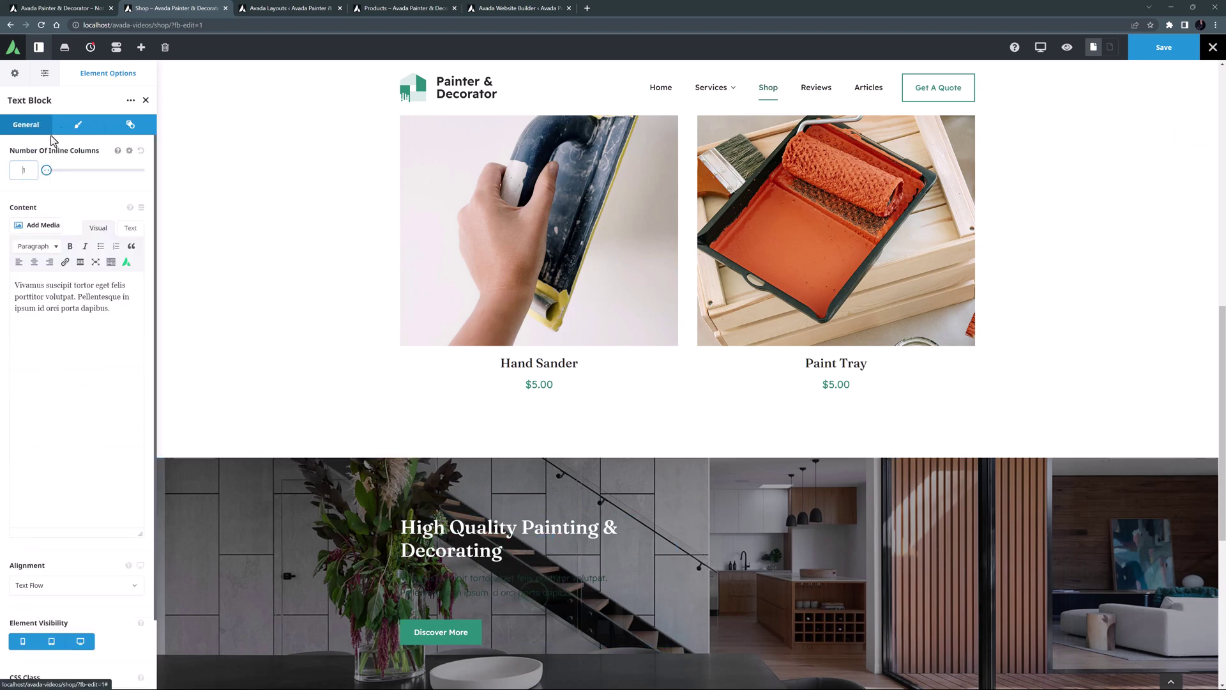
pyautogui.click(75, 125)
pyautogui.click(137, 379)
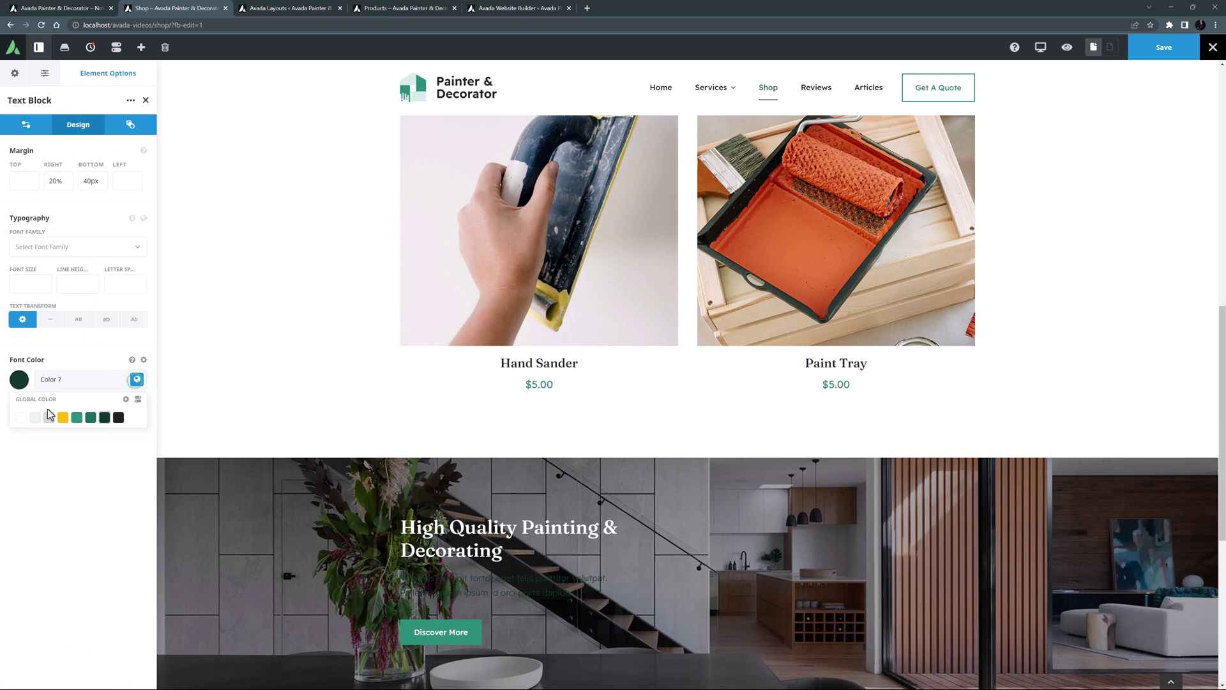
pyautogui.click(22, 418)
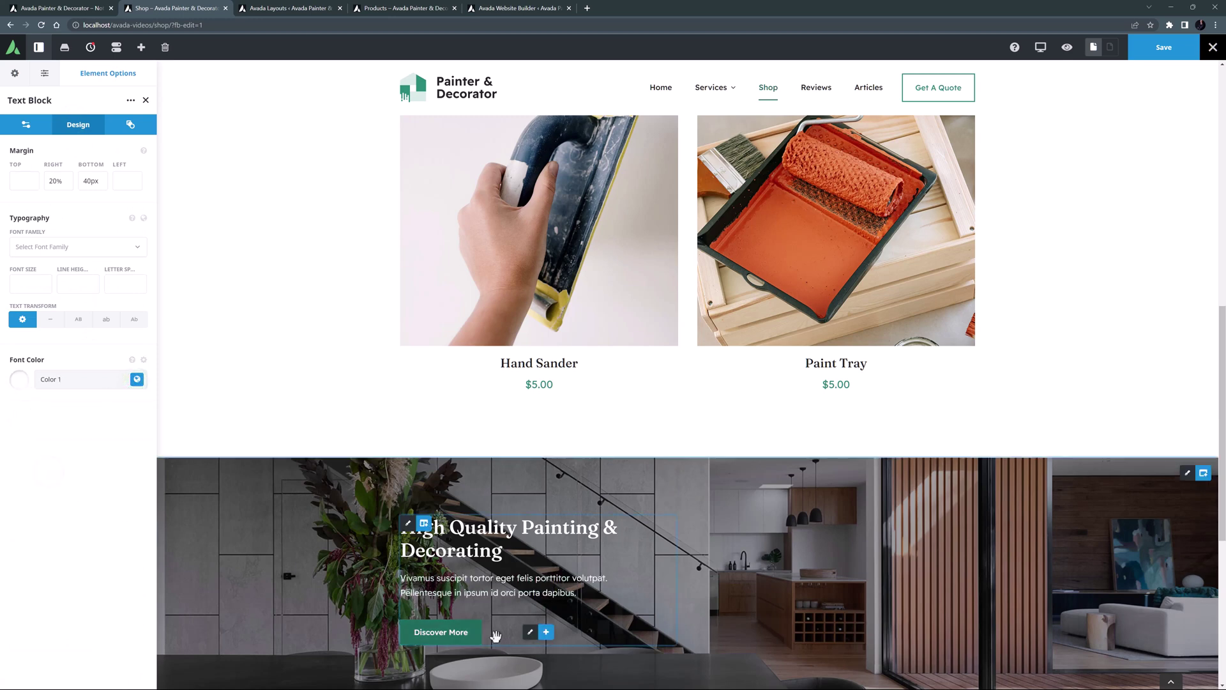
# Step: Give the Discover More button a custom style with a Color 5 gradient start and adjusted end colour
pyautogui.click(530, 631)
pyautogui.click(75, 127)
pyautogui.click(67, 169)
pyautogui.click(132, 229)
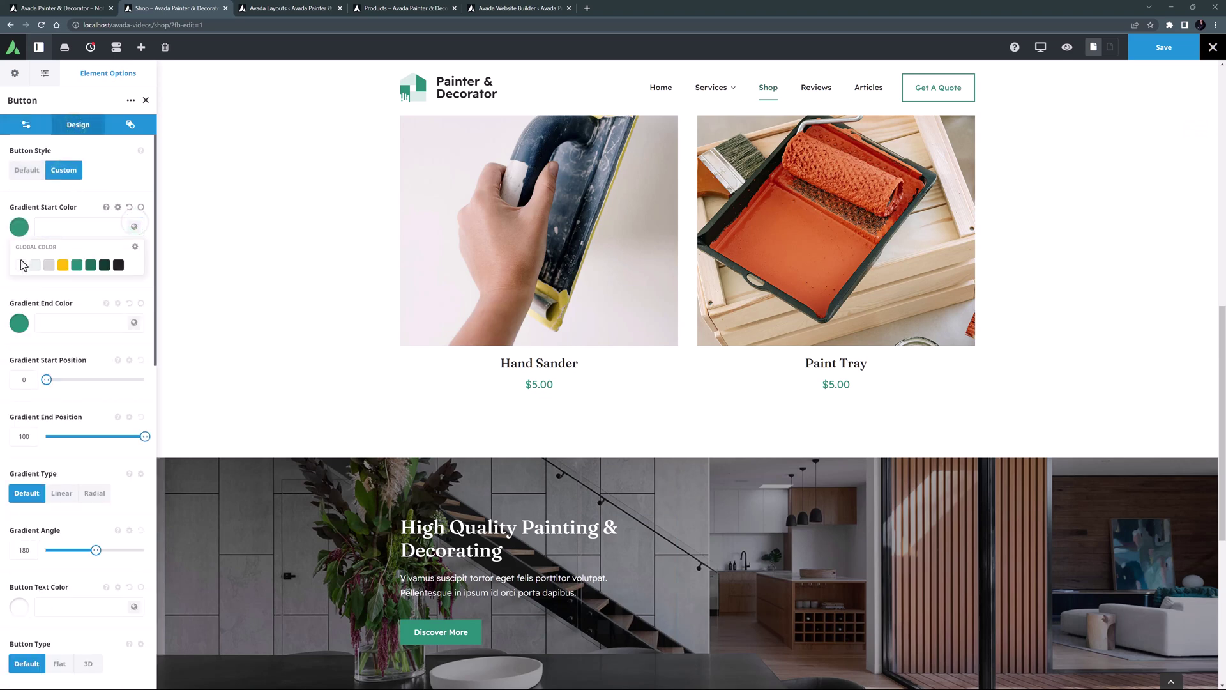
pyautogui.click(22, 262)
pyautogui.click(132, 287)
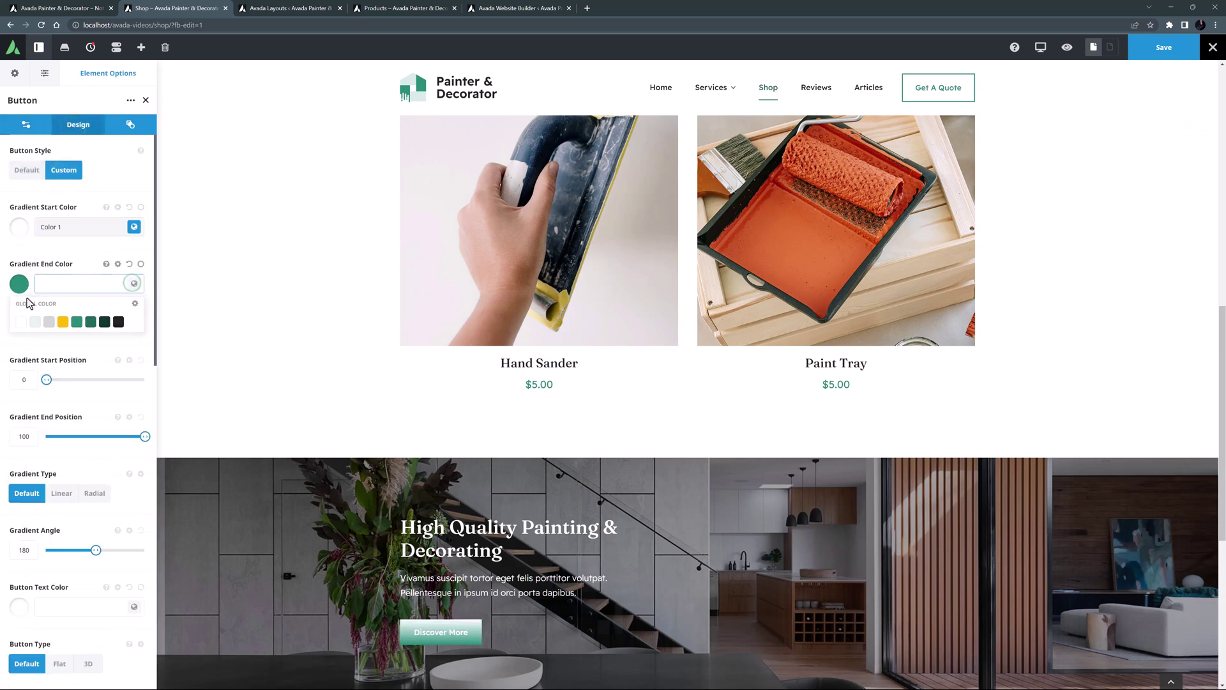
pyautogui.click(19, 319)
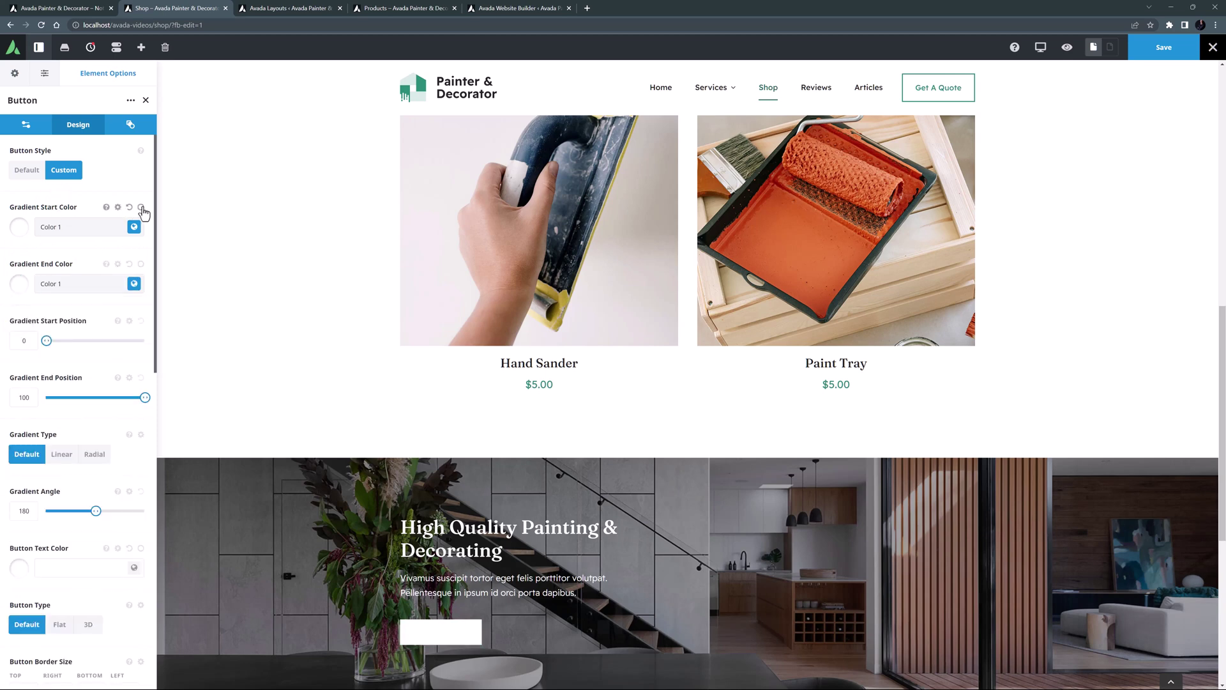
pyautogui.click(134, 228)
pyautogui.click(134, 228)
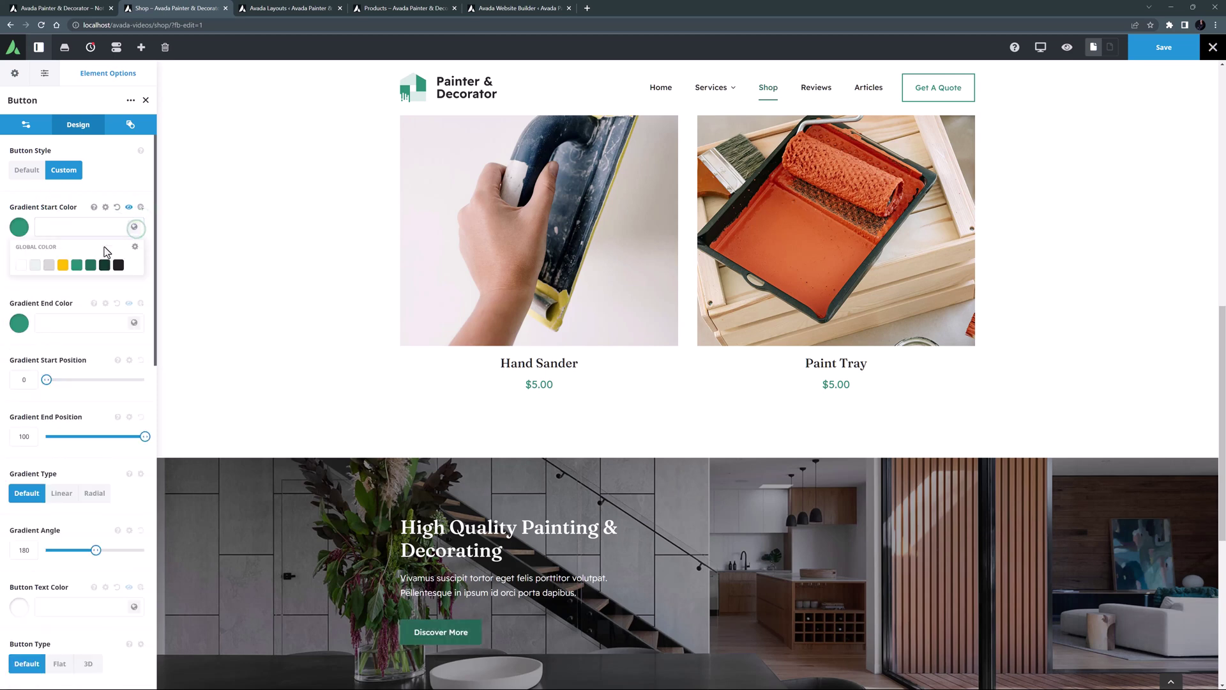
pyautogui.click(78, 264)
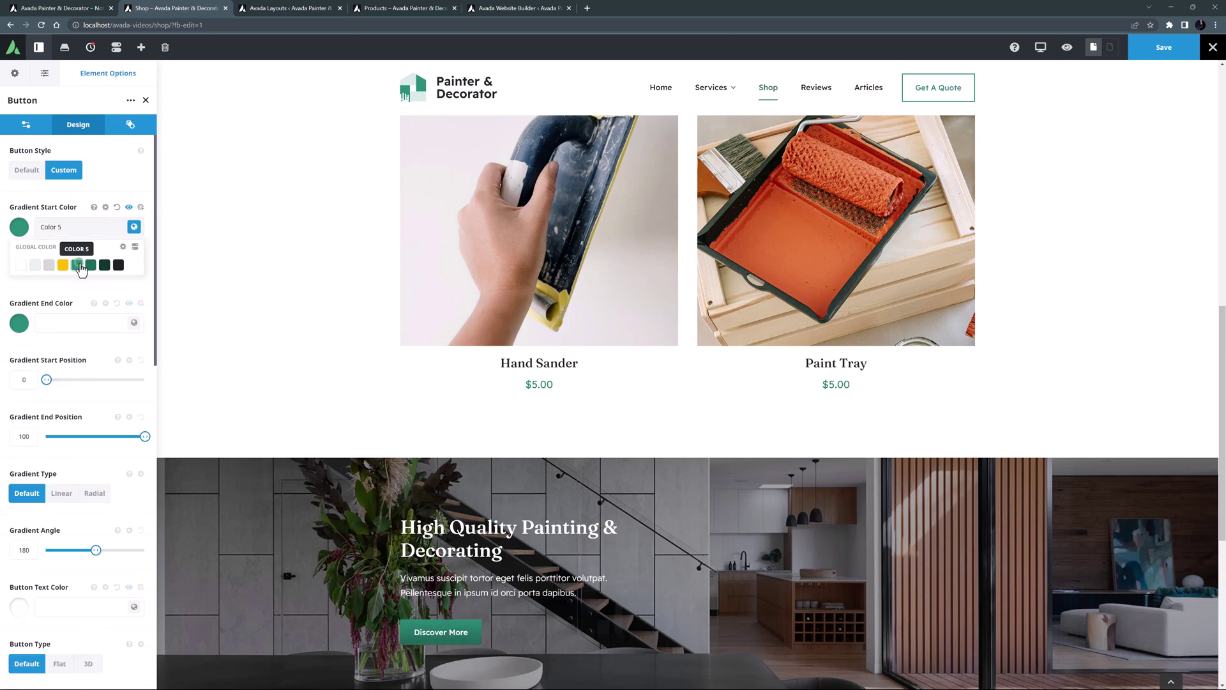
pyautogui.click(135, 325)
pyautogui.click(104, 319)
pyautogui.scroll(-3, 126, 481)
# Step: Change the button text colour from Color 8 to global Color 1
pyautogui.click(134, 415)
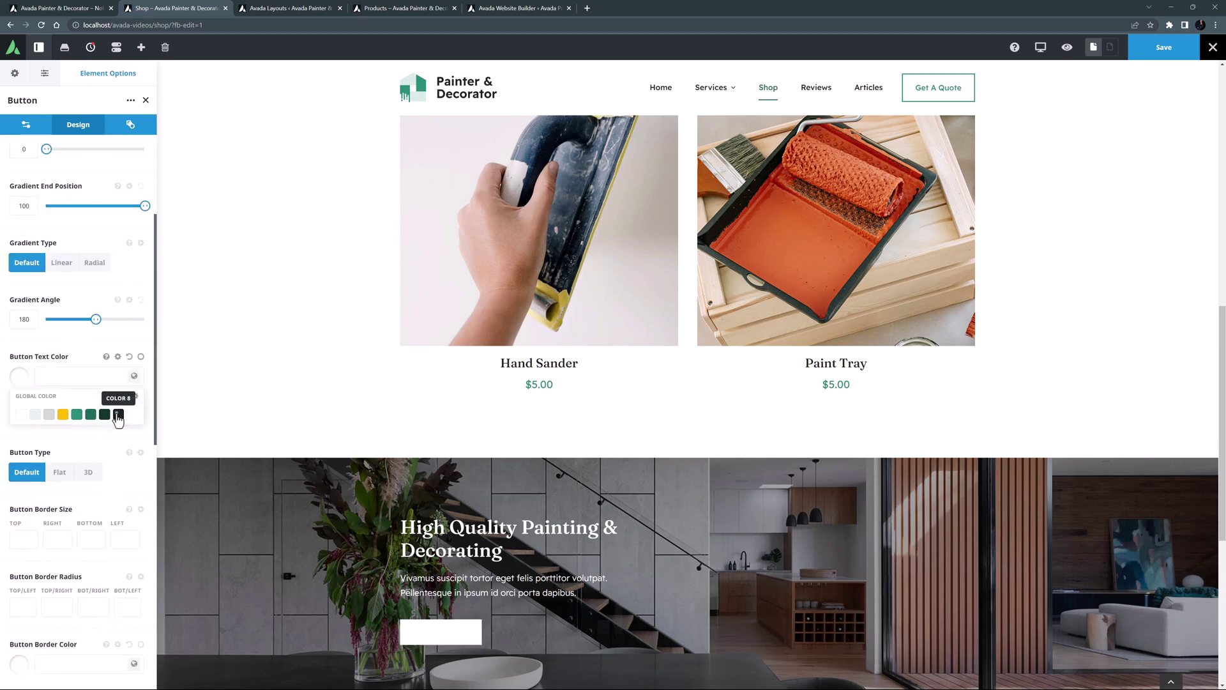
pyautogui.click(118, 415)
pyautogui.click(134, 375)
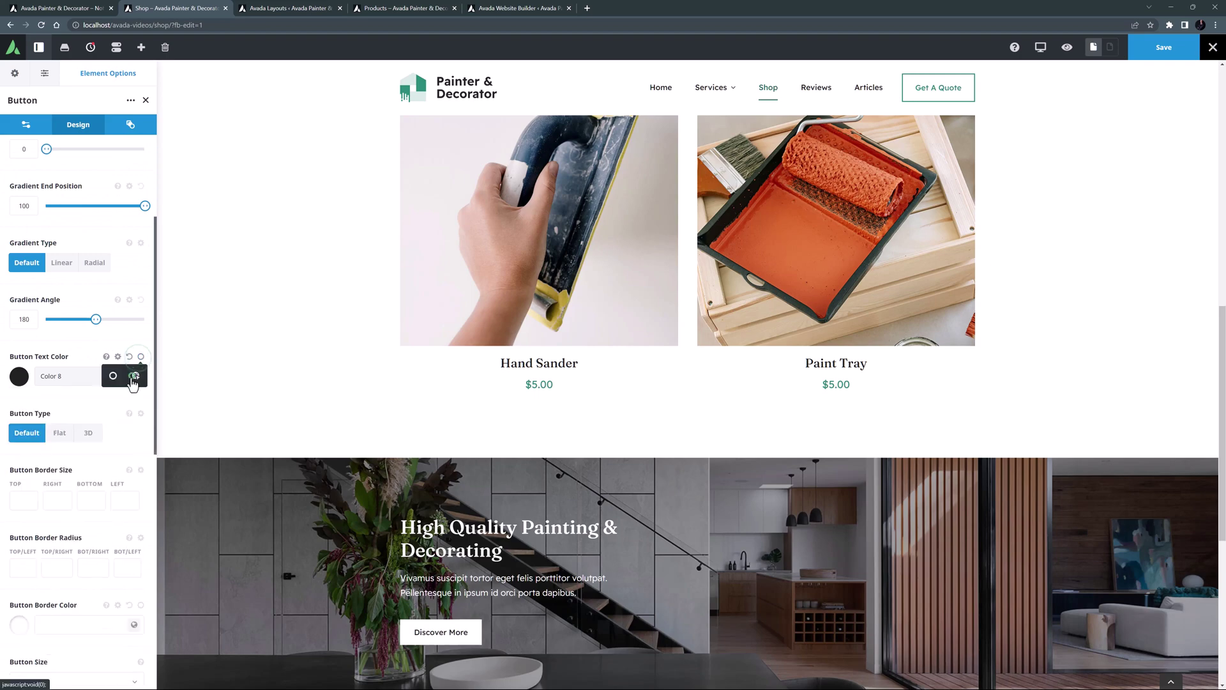
pyautogui.click(133, 377)
pyautogui.click(21, 413)
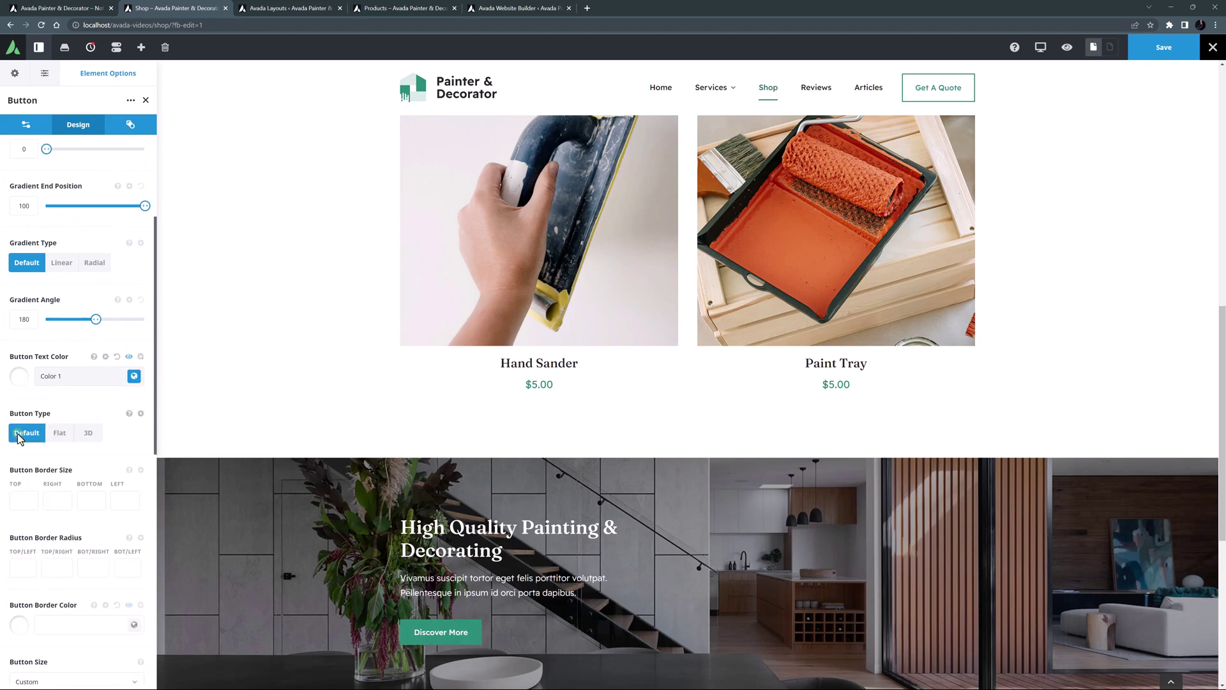
pyautogui.scroll(-5, 805, 603)
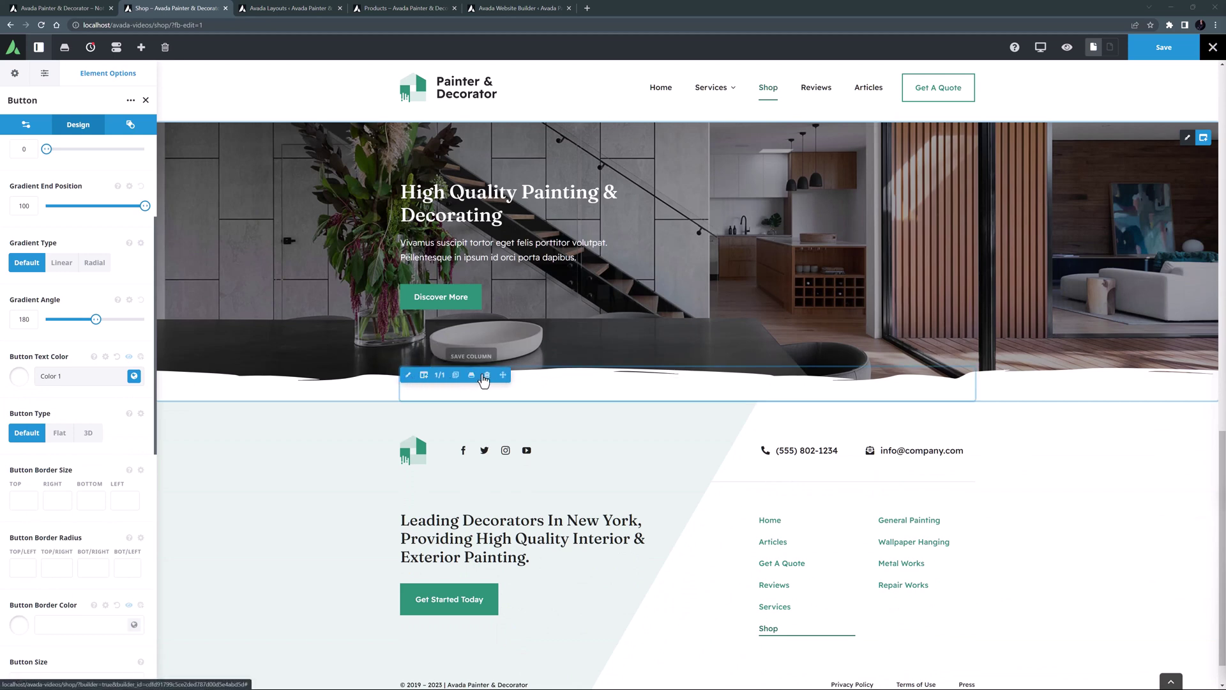
# Step: Delete the wave divider, set the hero's bottom padding to 75px, and save the Shop layout
pyautogui.click(483, 376)
pyautogui.moveTo(1085, 221)
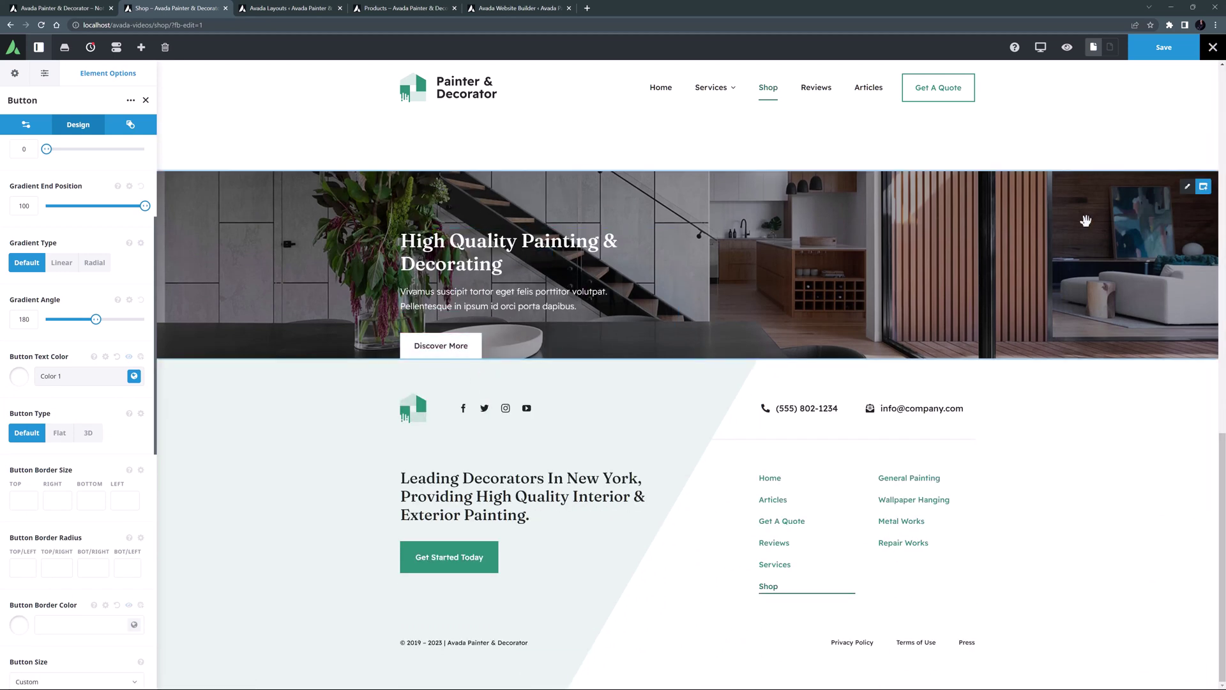
pyautogui.click(1188, 191)
pyautogui.click(58, 125)
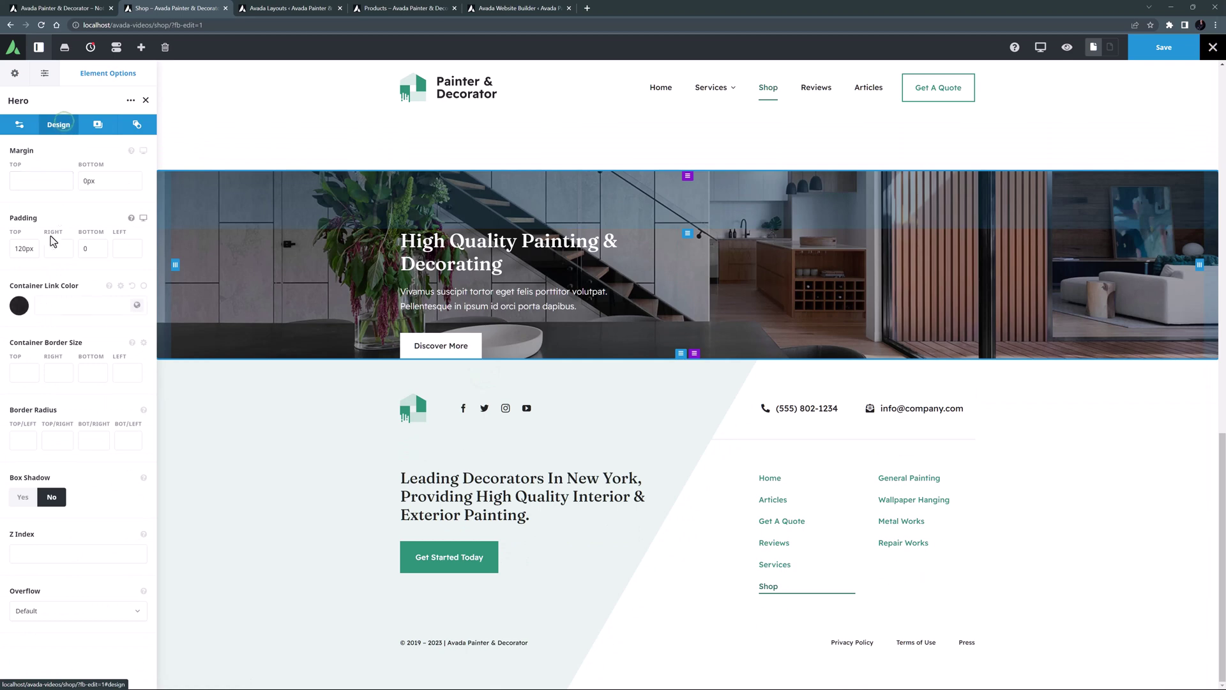
pyautogui.click(67, 250)
pyautogui.click(83, 250)
pyautogui.write('75px')
pyautogui.press('Tab')
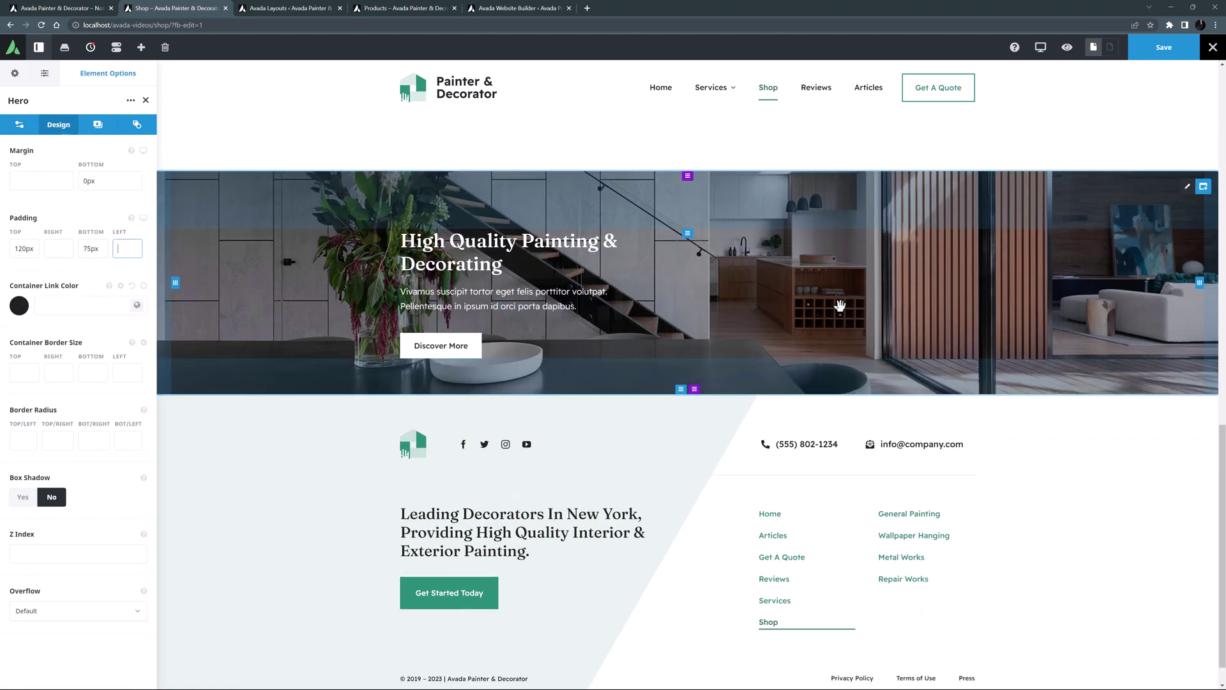
pyautogui.scroll(15, 840, 306)
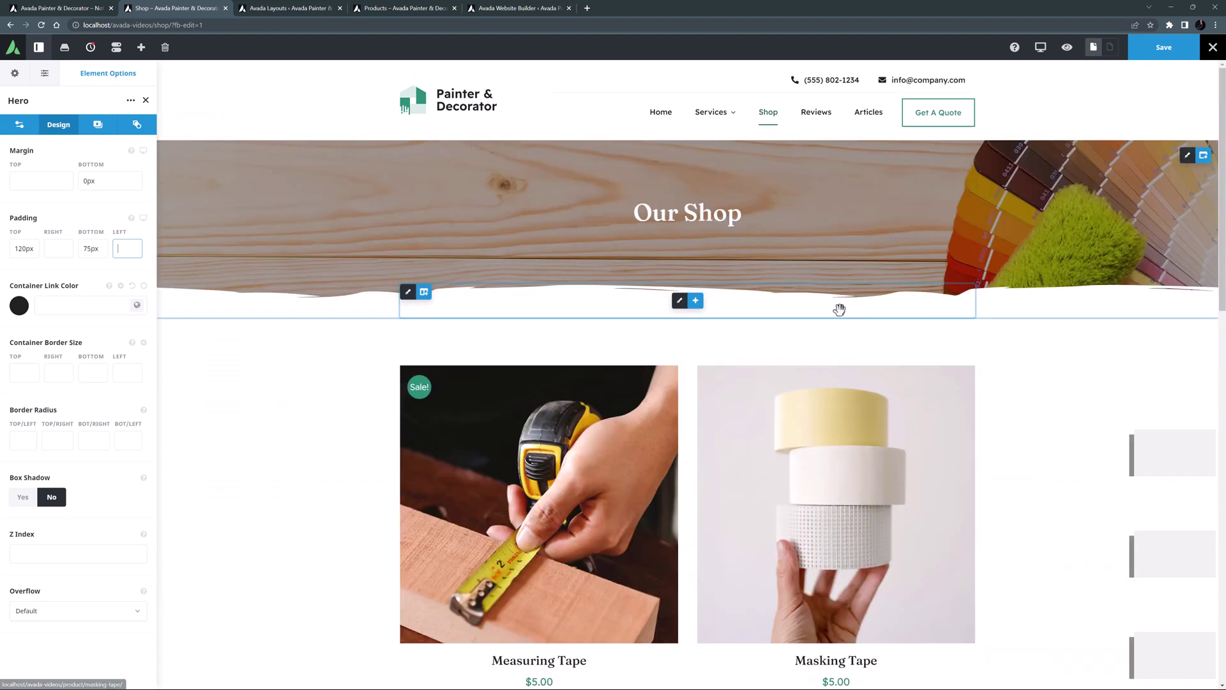
pyautogui.click(1164, 47)
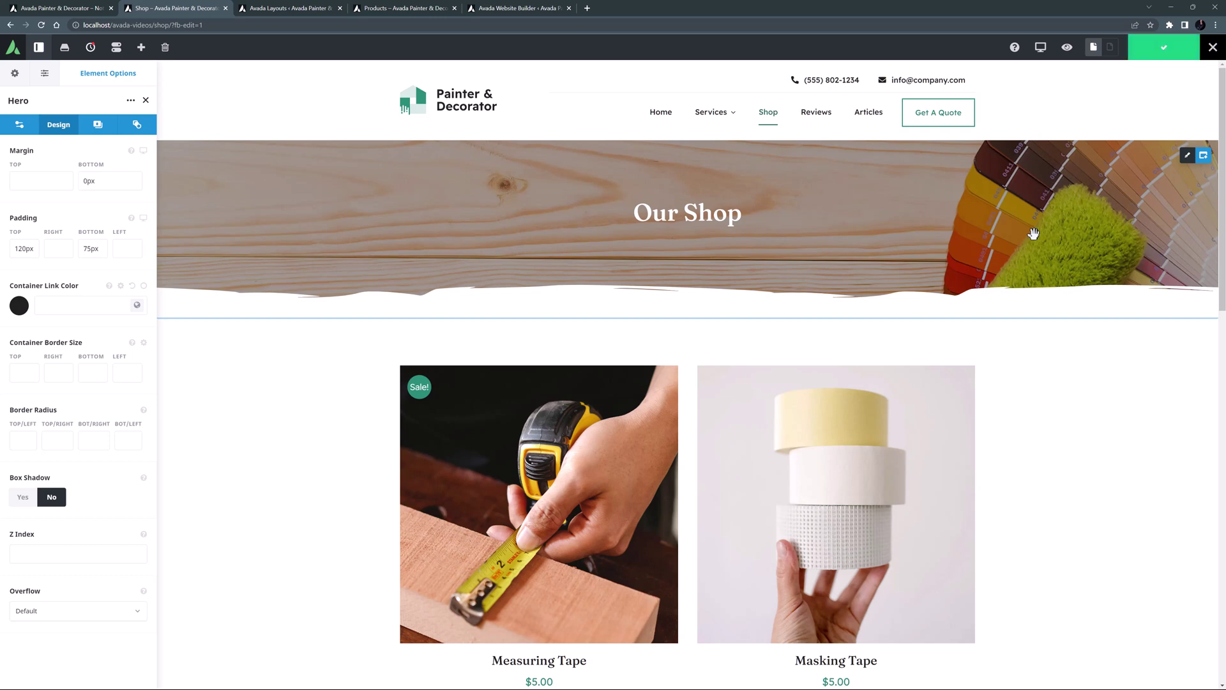
# Step: Open the Product Single Content (P) layout section in the Avada Live Builder
pyautogui.click(522, 8)
pyautogui.moveTo(217, 112)
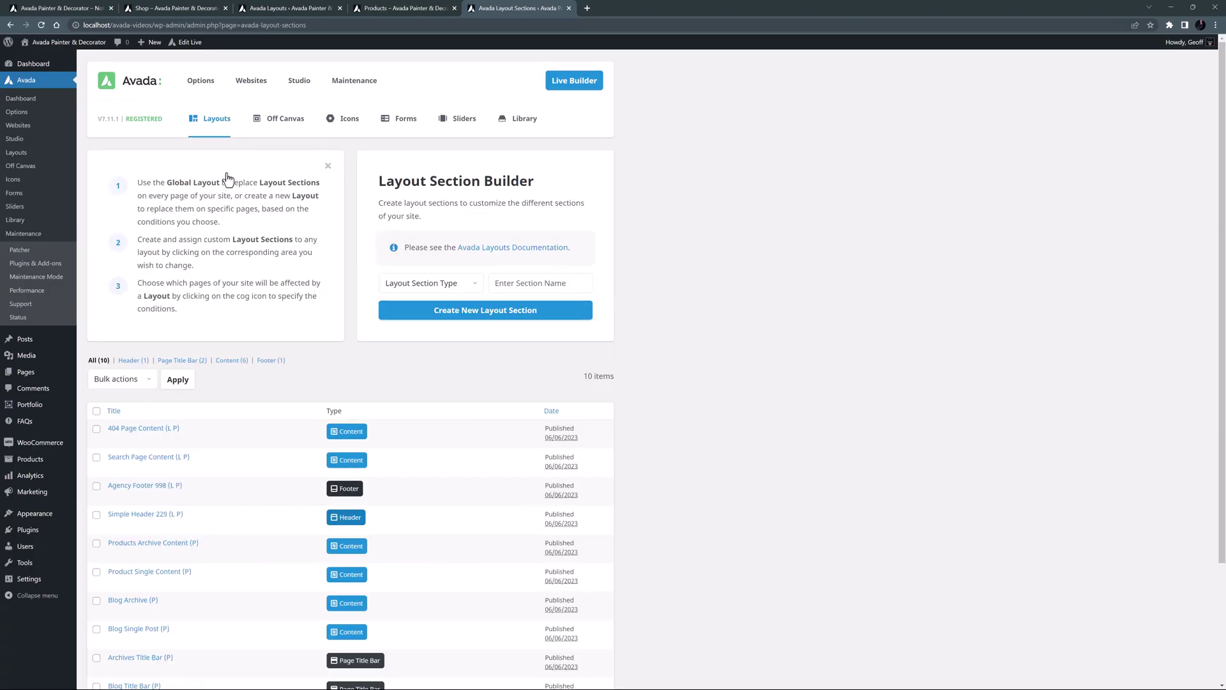
pyautogui.scroll(-3, 753, 323)
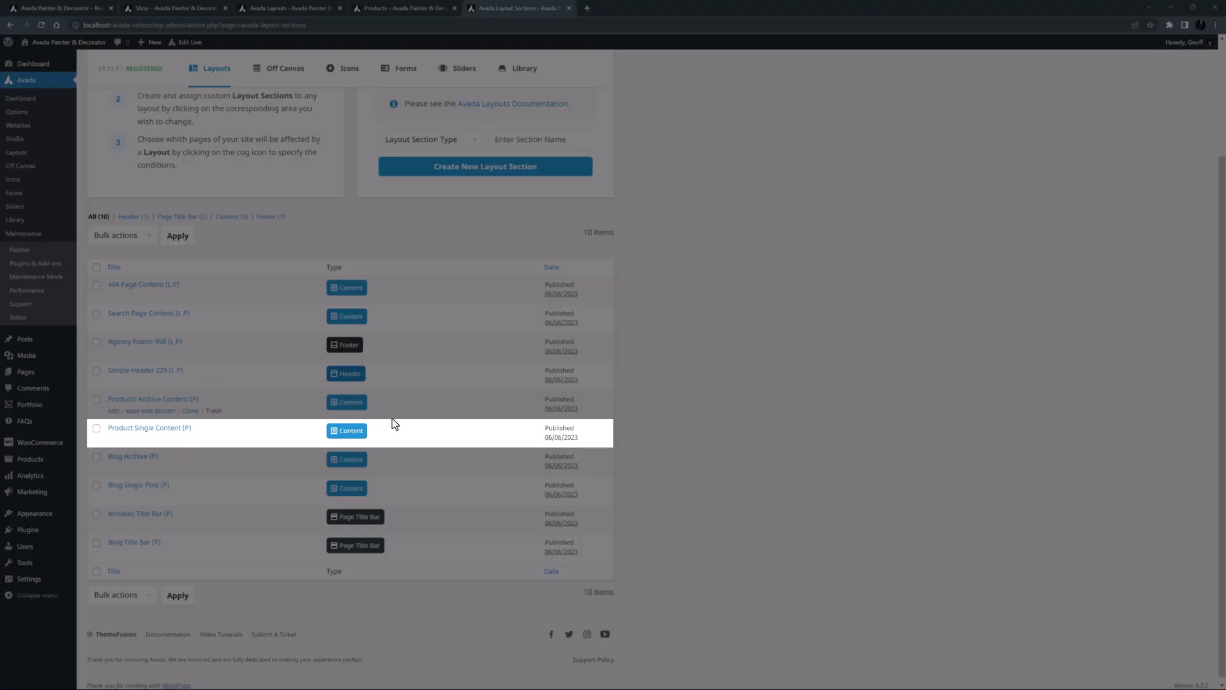
pyautogui.moveTo(173, 441)
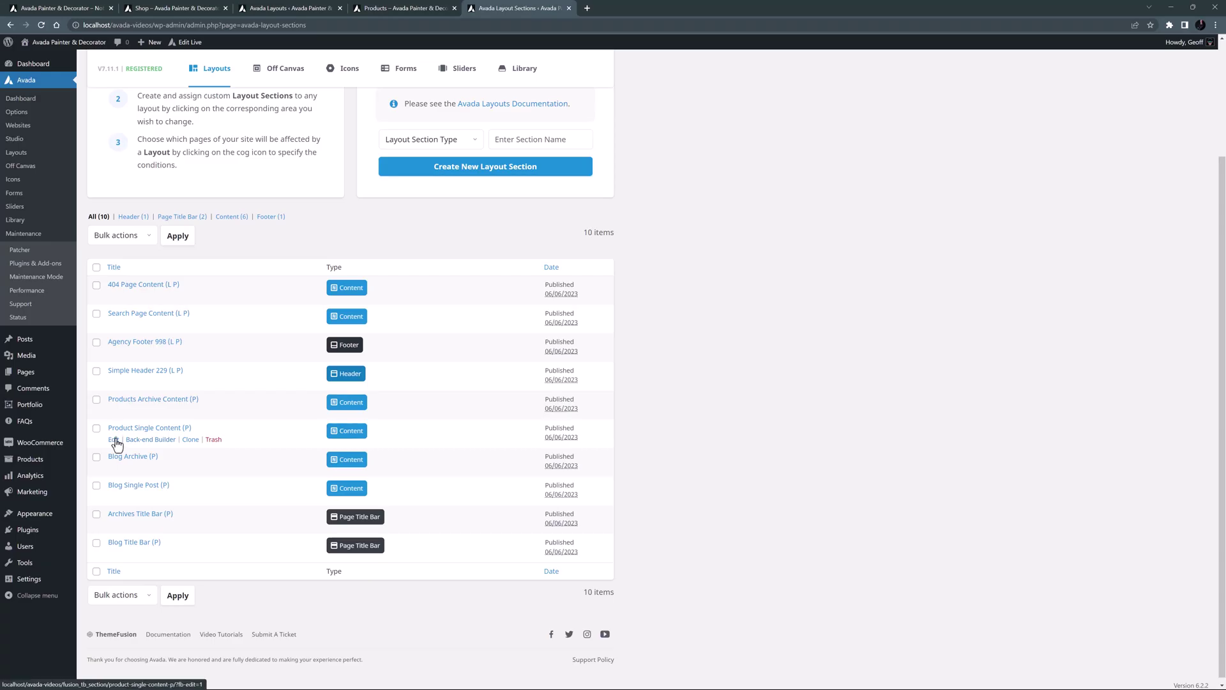
pyautogui.click(113, 440)
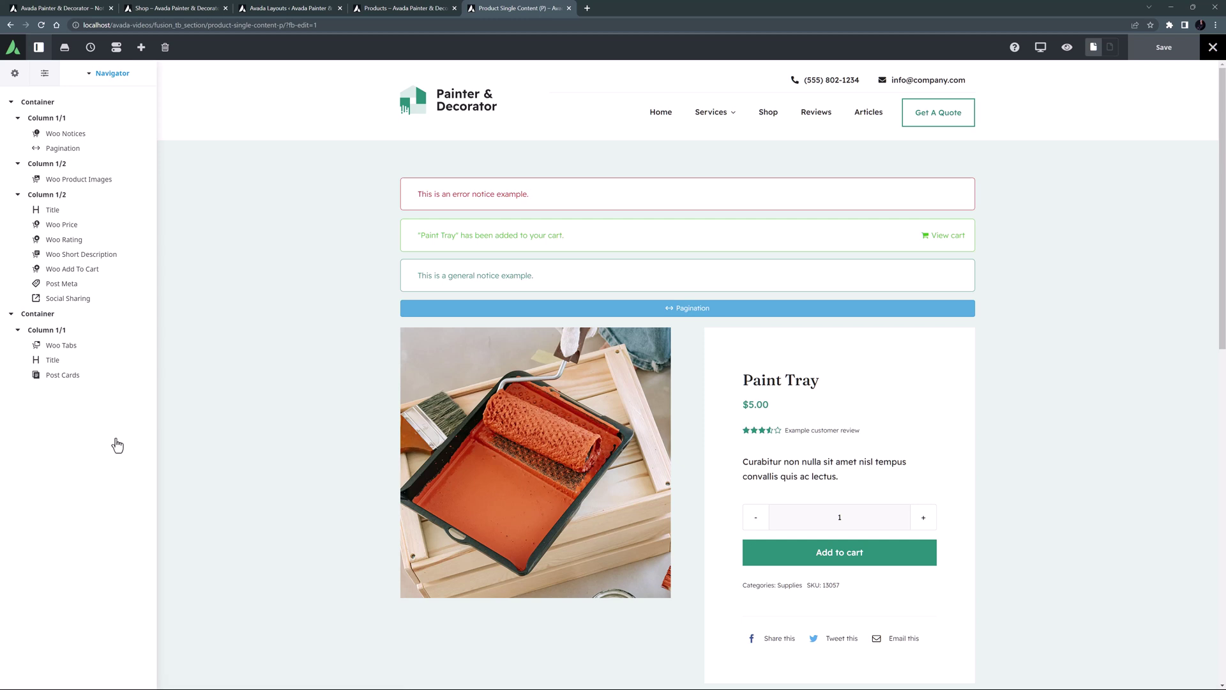
# Step: Clear the product page layout and import the Product Content 858 studio template with placeholder images
pyautogui.click(165, 47)
pyautogui.click(640, 421)
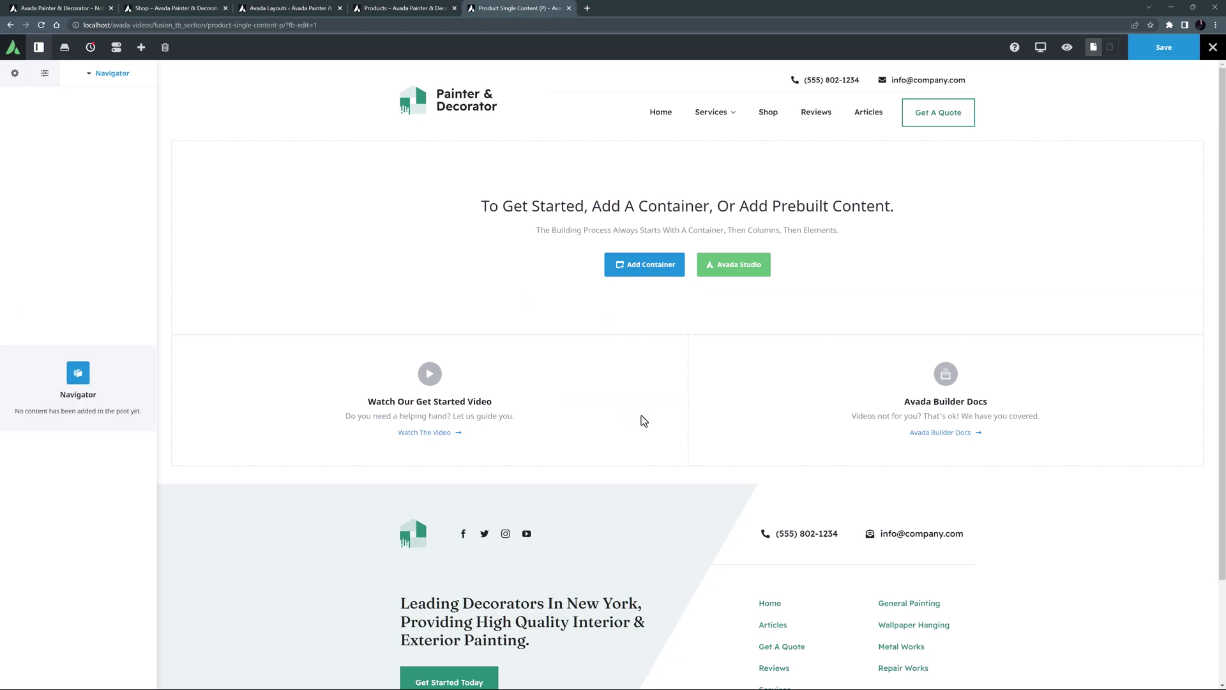
pyautogui.click(725, 268)
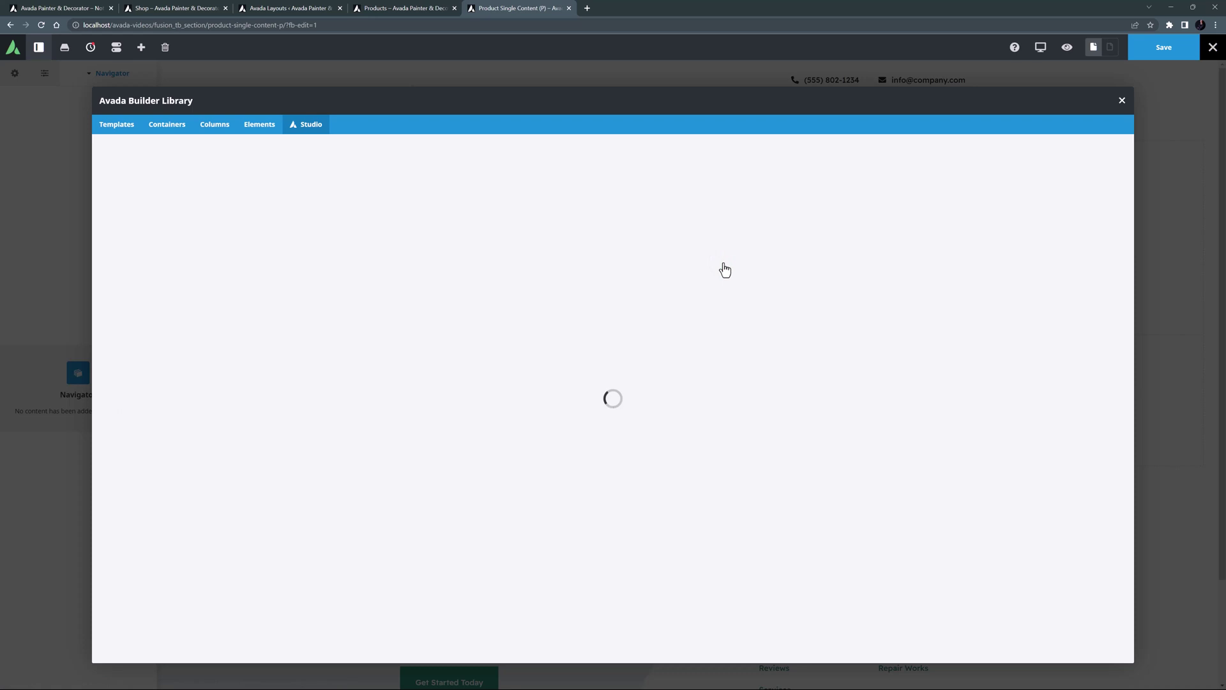
pyautogui.click(145, 283)
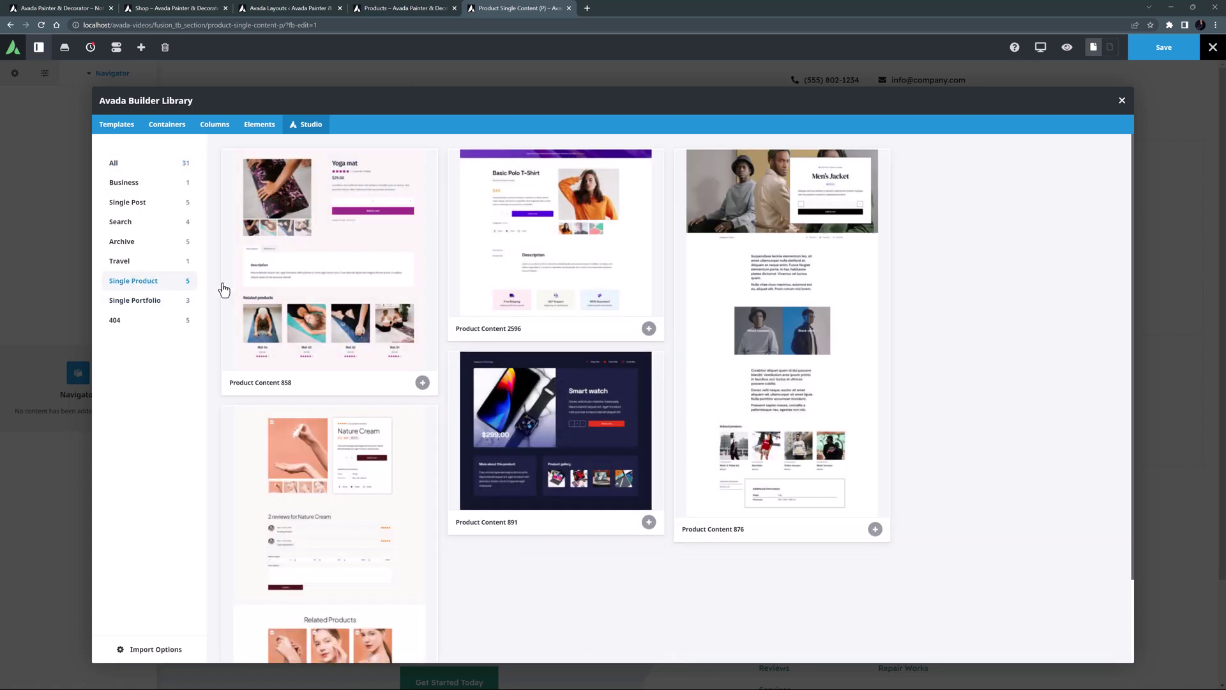
pyautogui.click(324, 289)
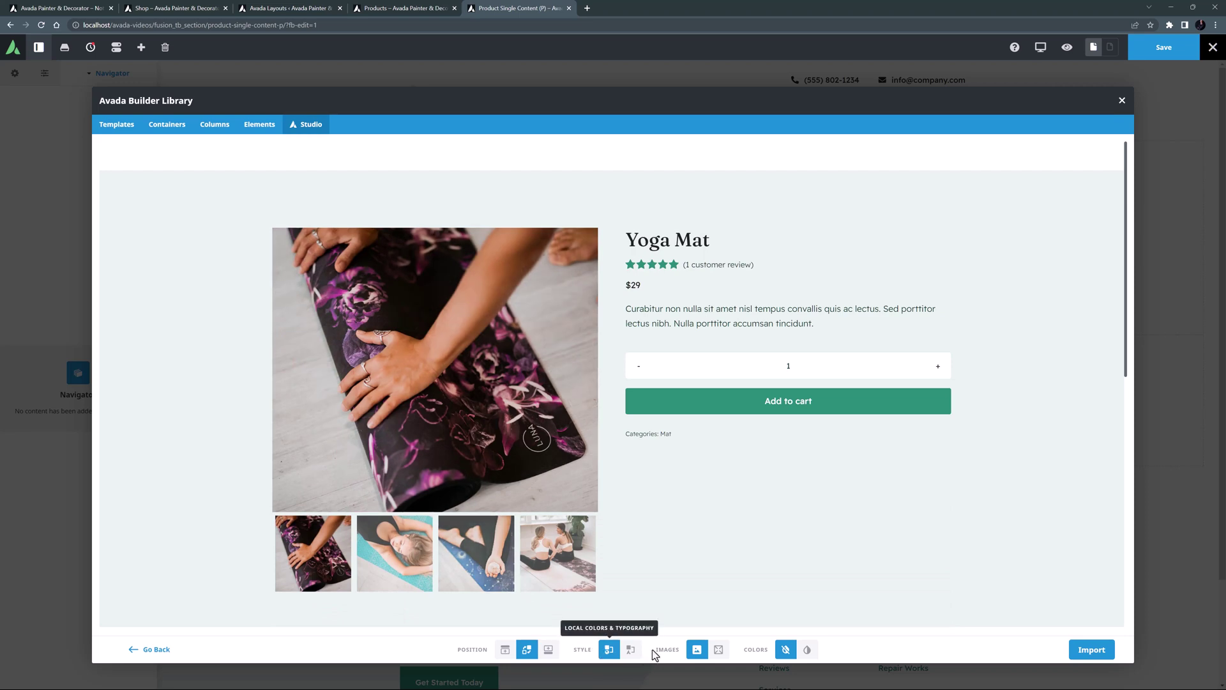
pyautogui.click(719, 650)
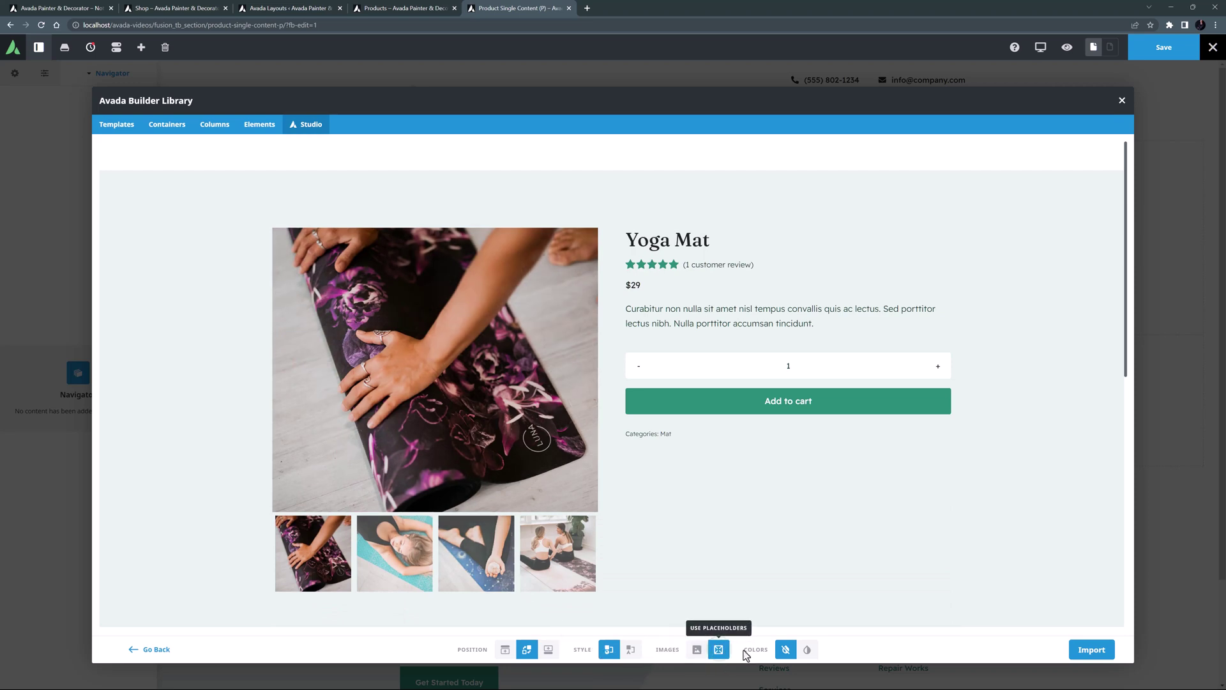
pyautogui.click(1078, 652)
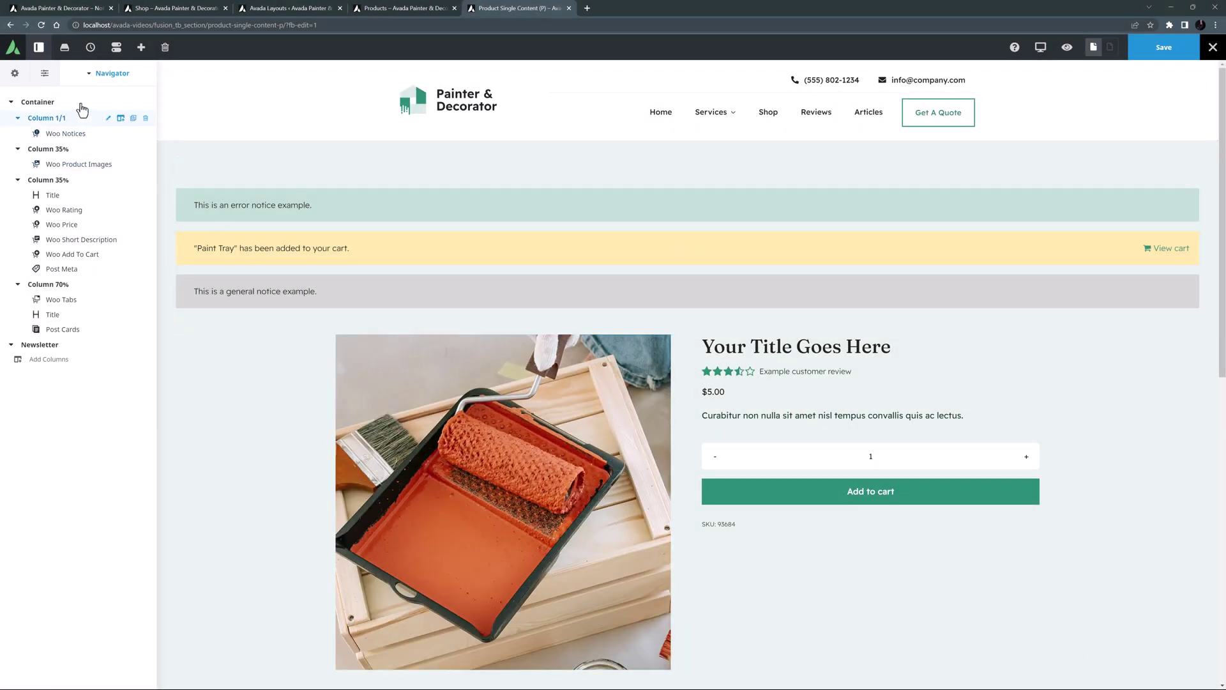
# Step: Preview the product layout with Measuring Tape as the selected product, then open the container's settings
pyautogui.click(44, 75)
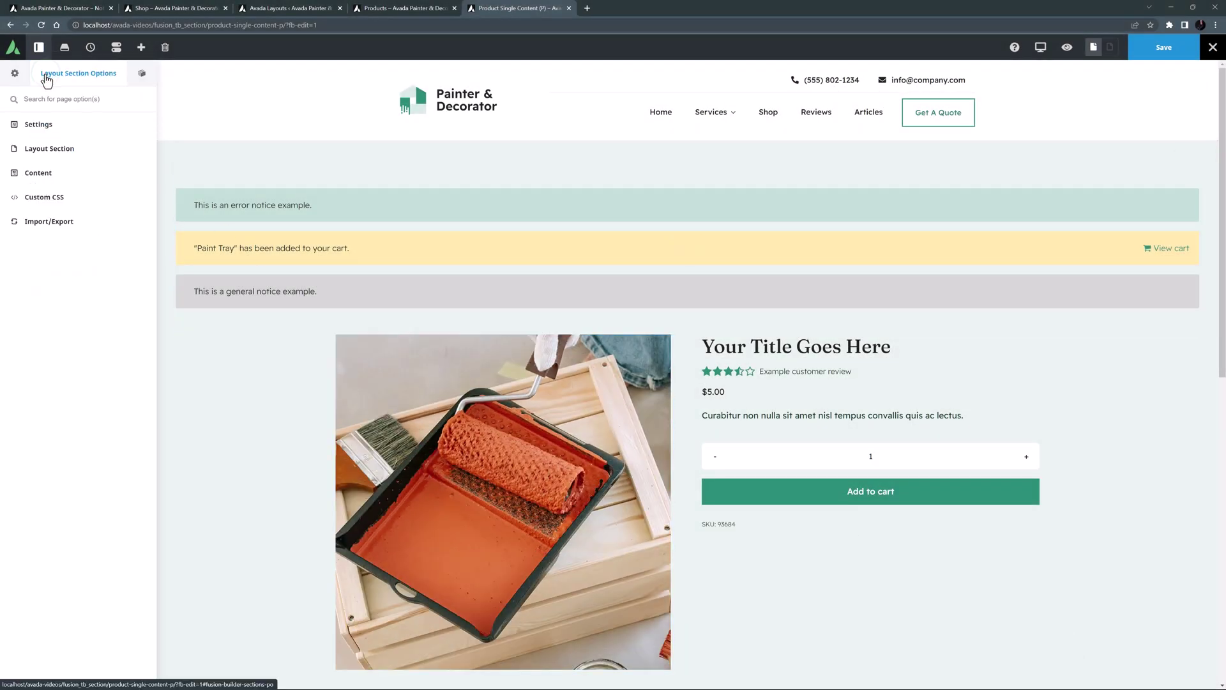
pyautogui.click(40, 147)
pyautogui.click(40, 235)
pyautogui.click(42, 288)
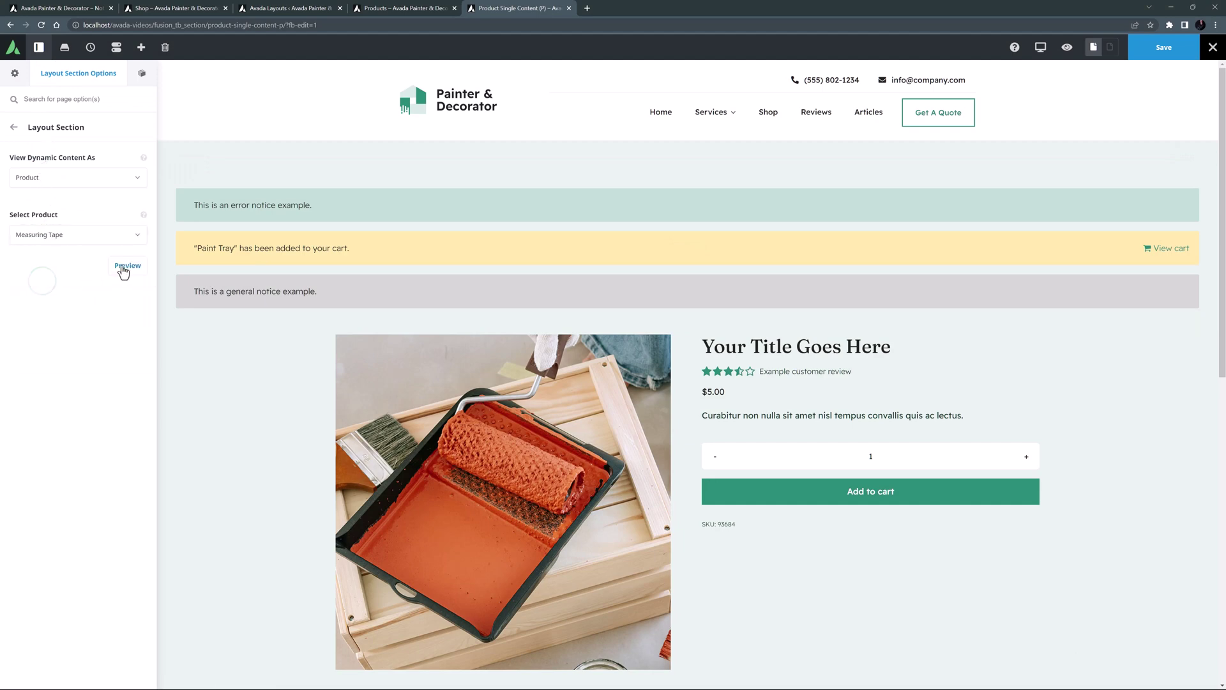
pyautogui.click(125, 266)
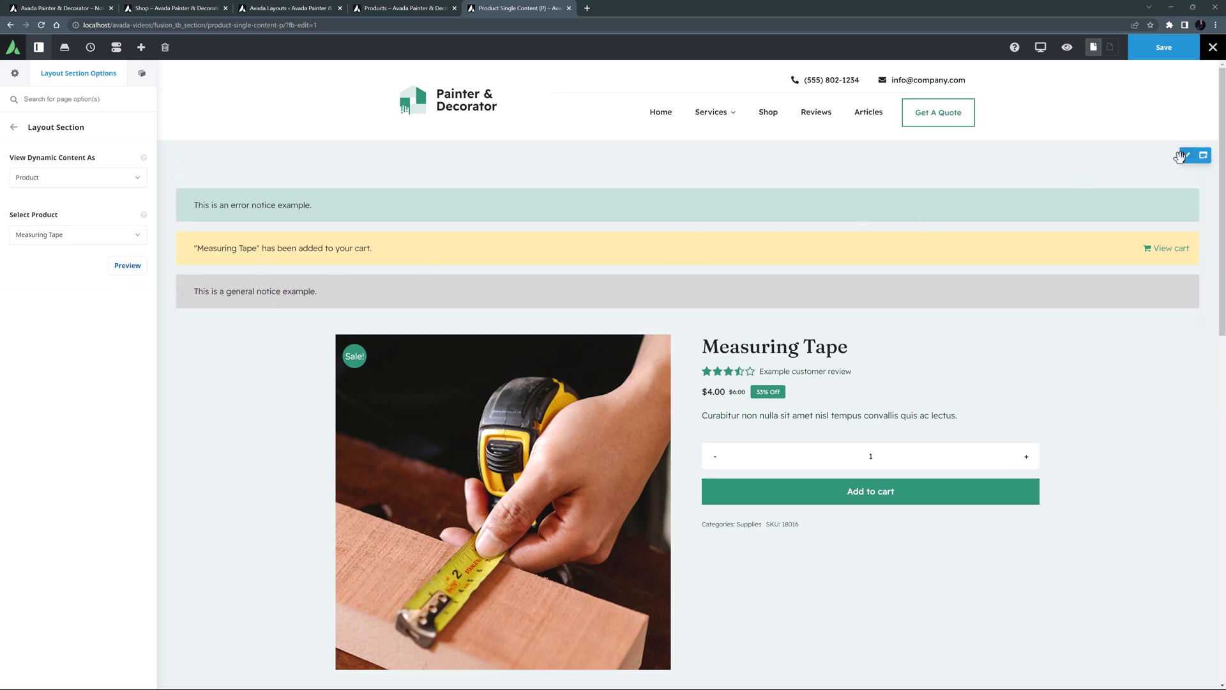
pyautogui.click(1184, 161)
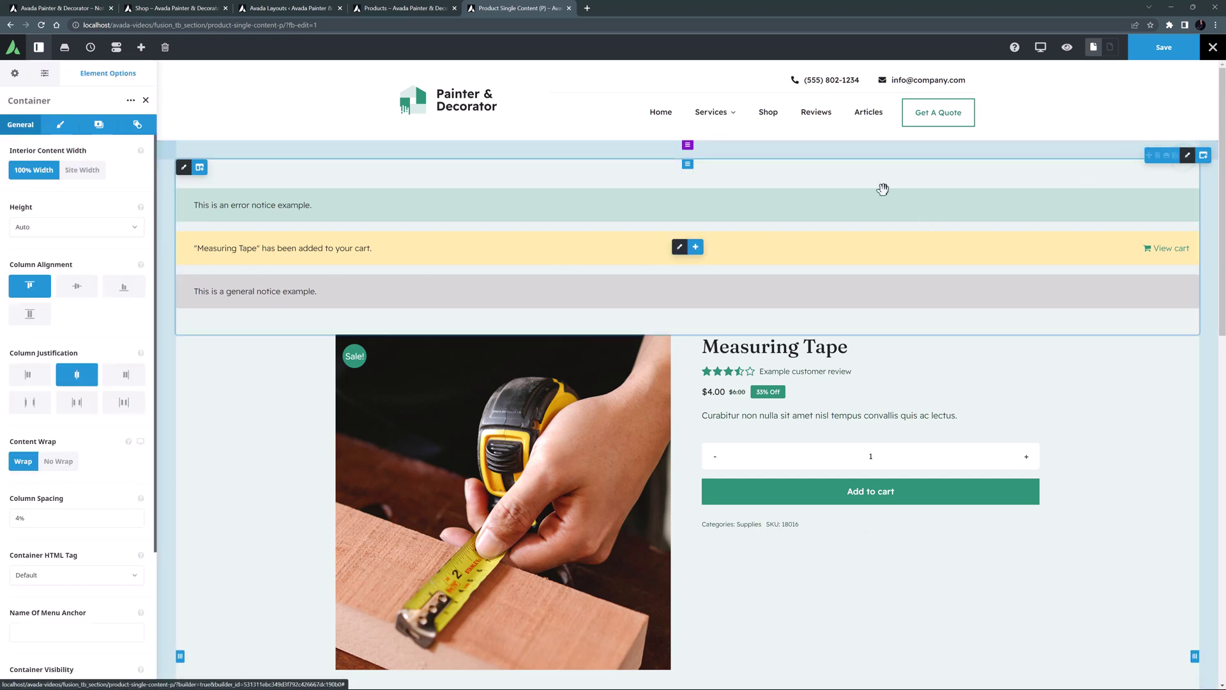
pyautogui.click(78, 172)
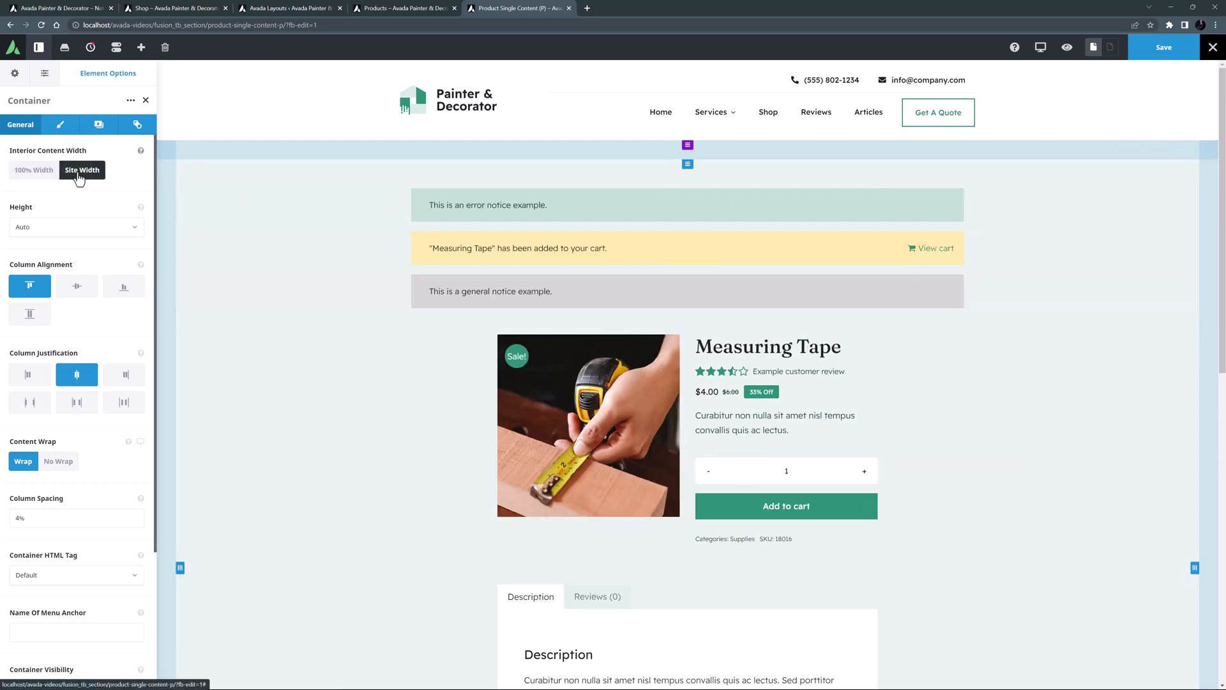
pyautogui.click(78, 293)
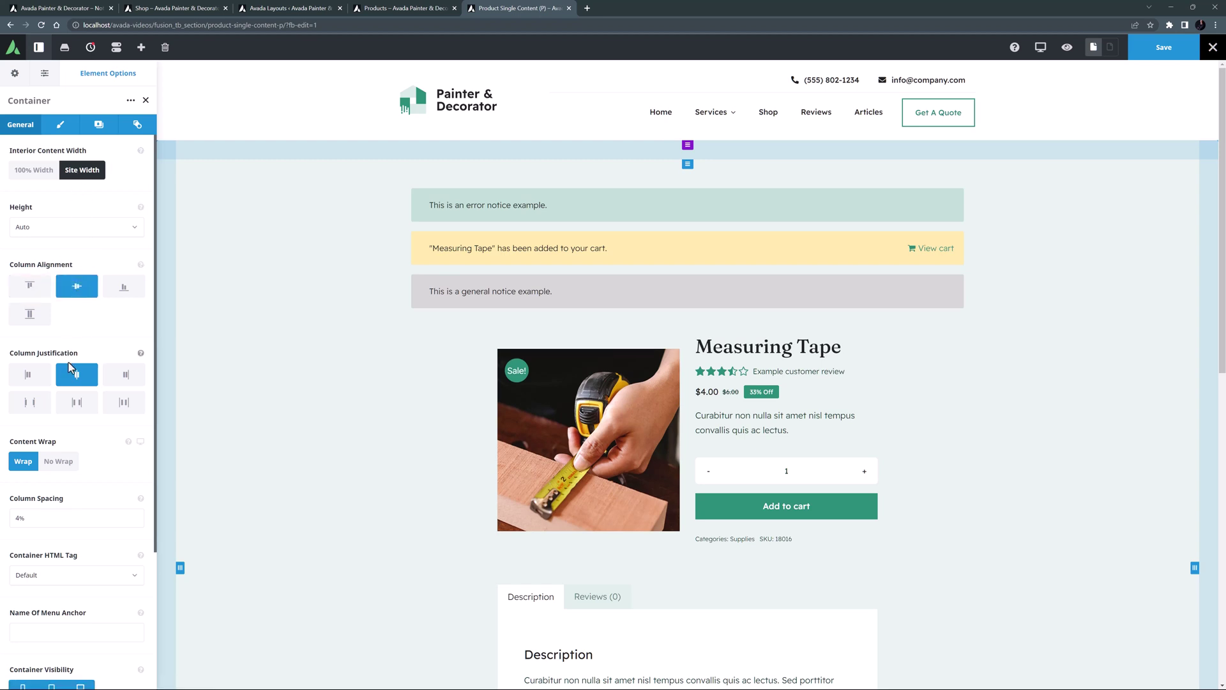
pyautogui.click(29, 374)
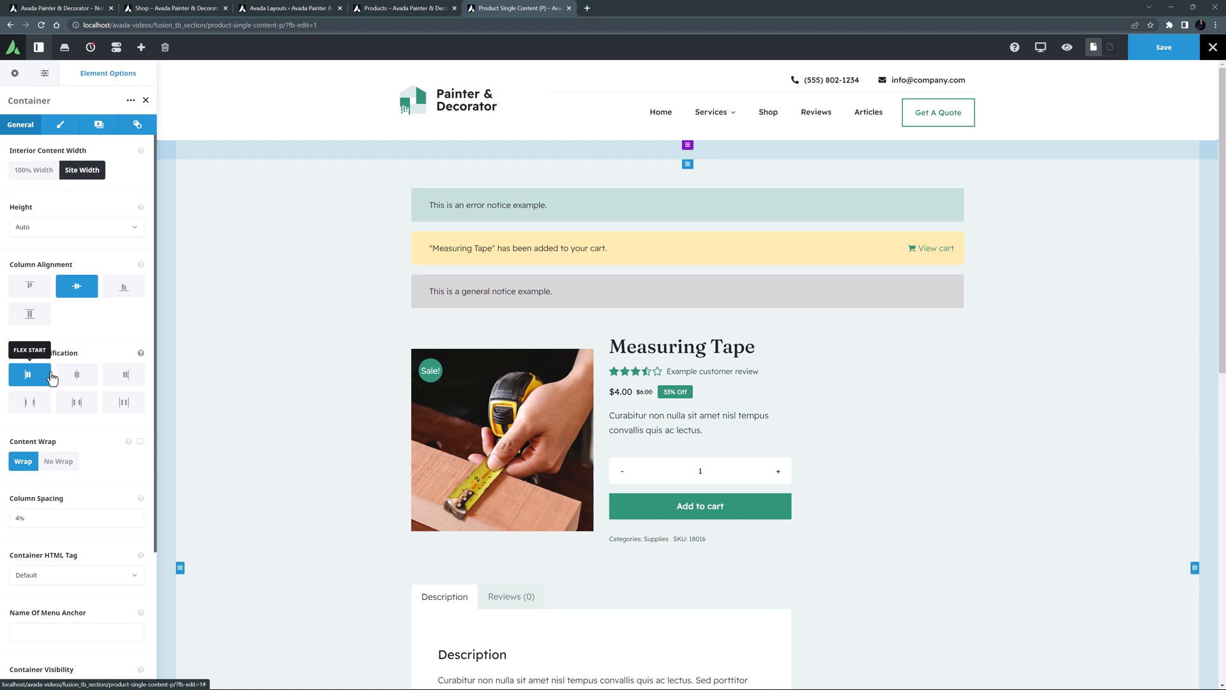
pyautogui.moveTo(422, 363)
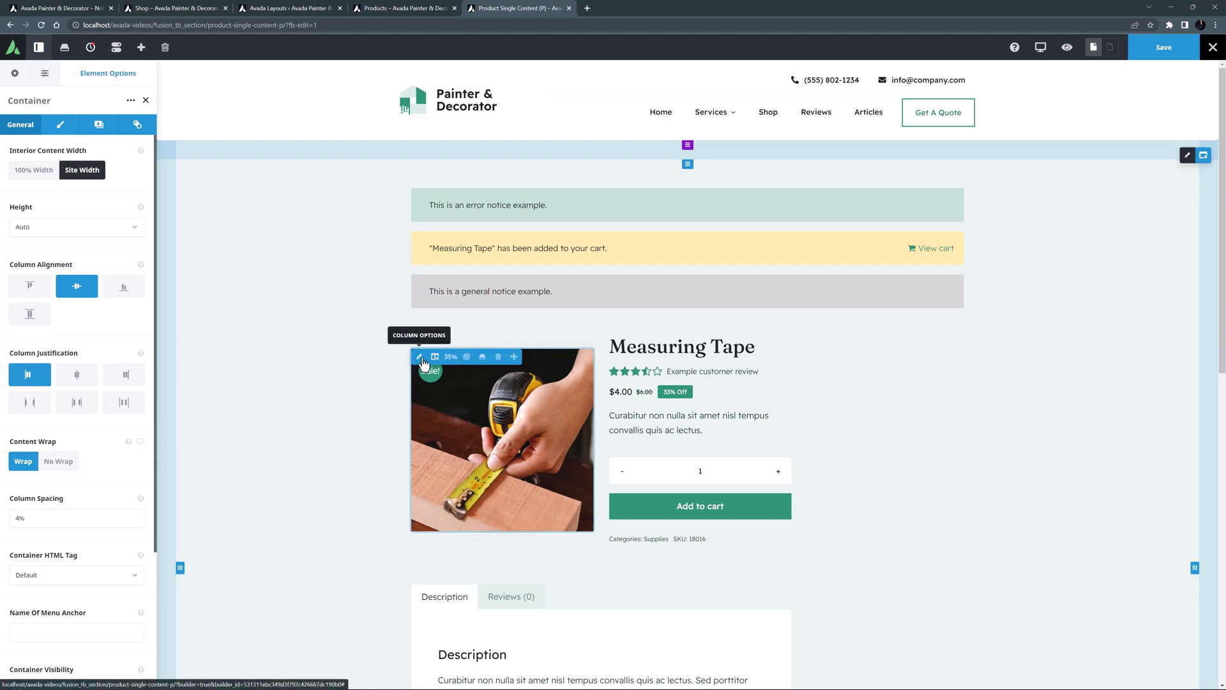
pyautogui.click(449, 358)
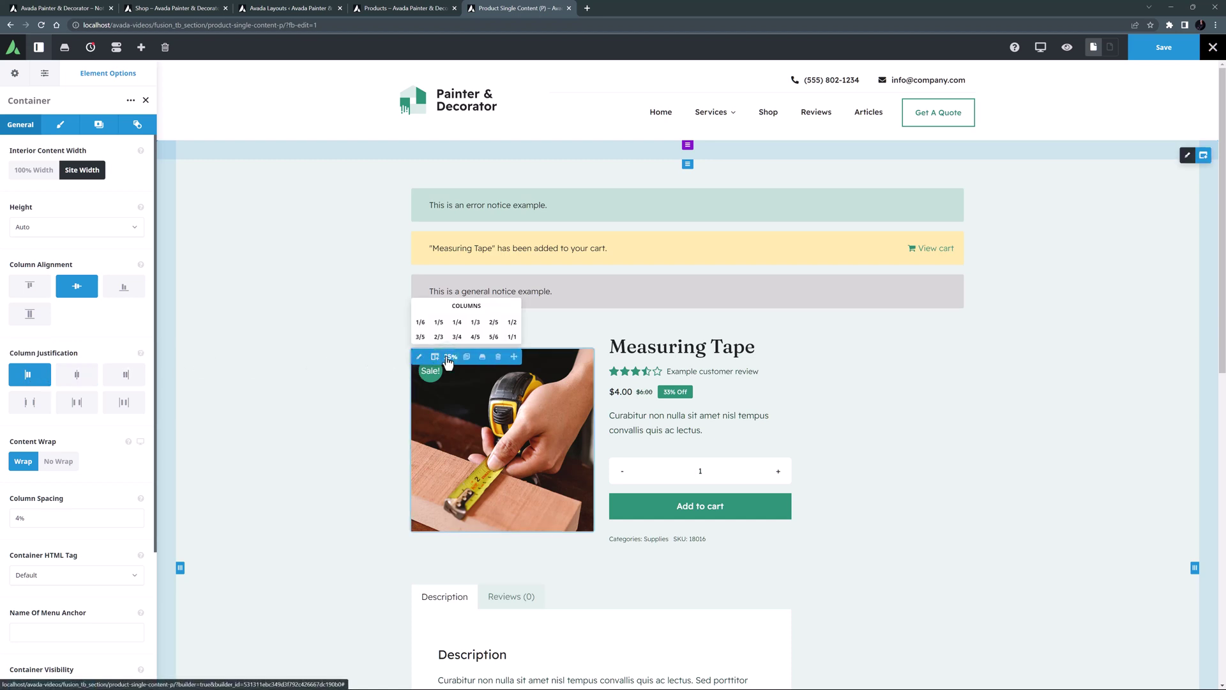
pyautogui.click(512, 322)
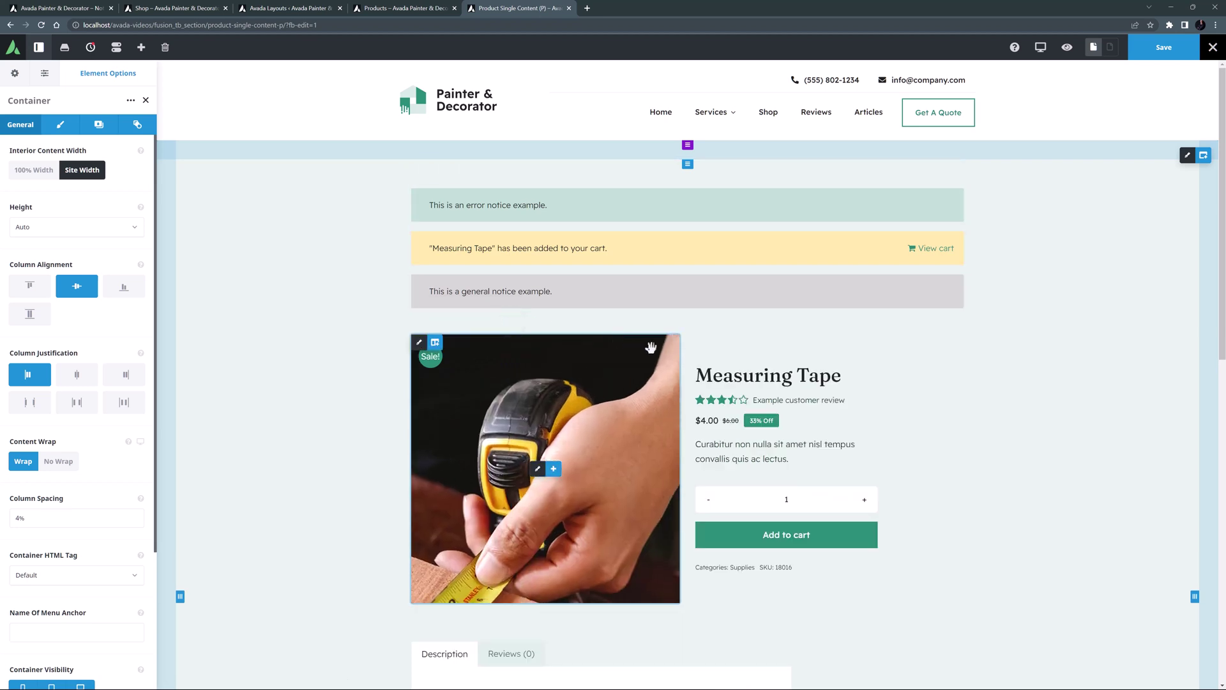
pyautogui.click(721, 374)
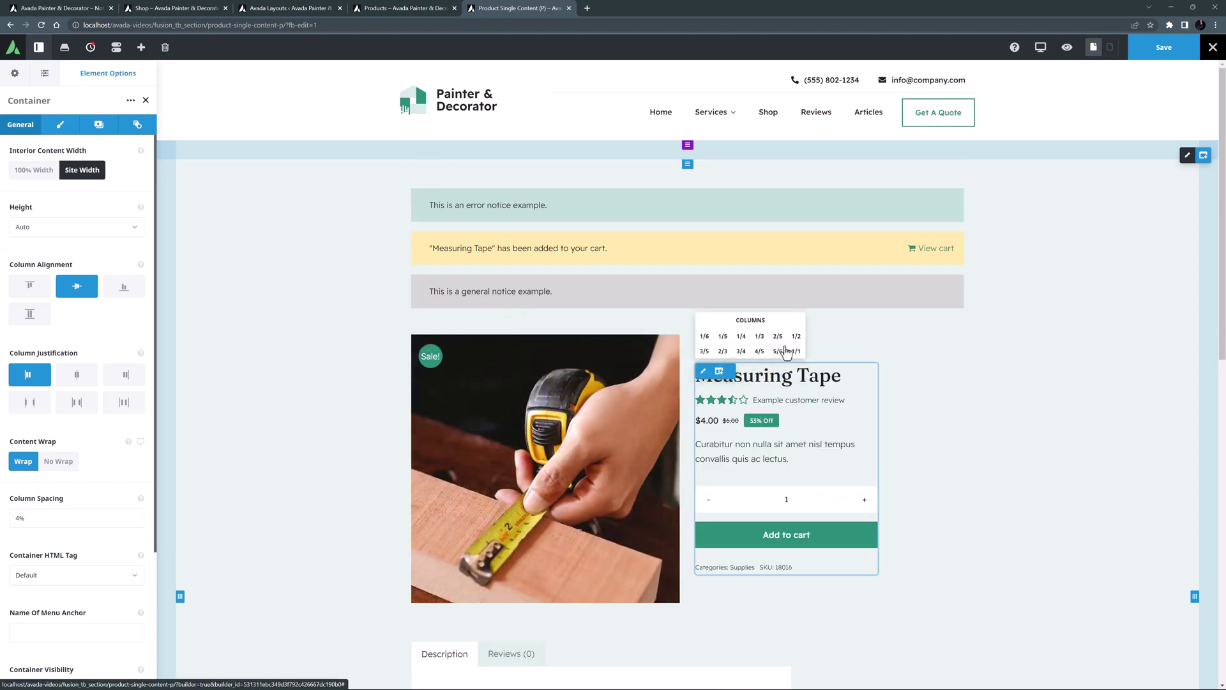
pyautogui.click(795, 340)
pyautogui.scroll(-3, 345, 350)
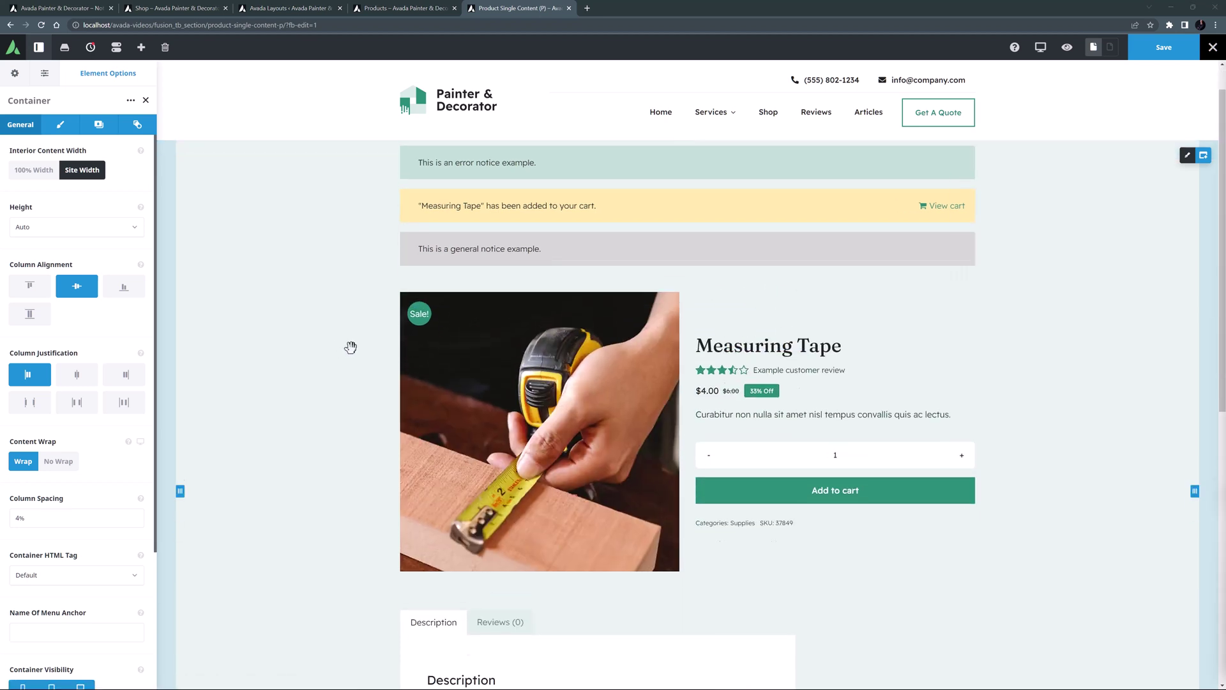
pyautogui.moveTo(383, 409)
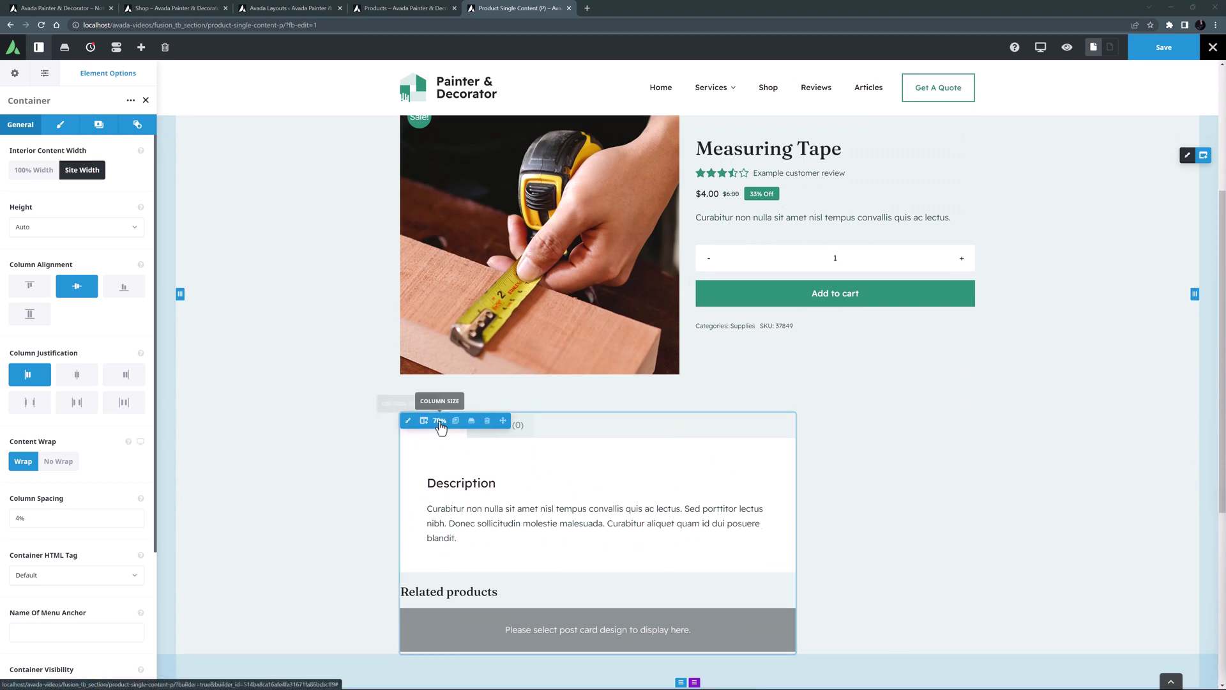
pyautogui.click(440, 421)
pyautogui.click(500, 400)
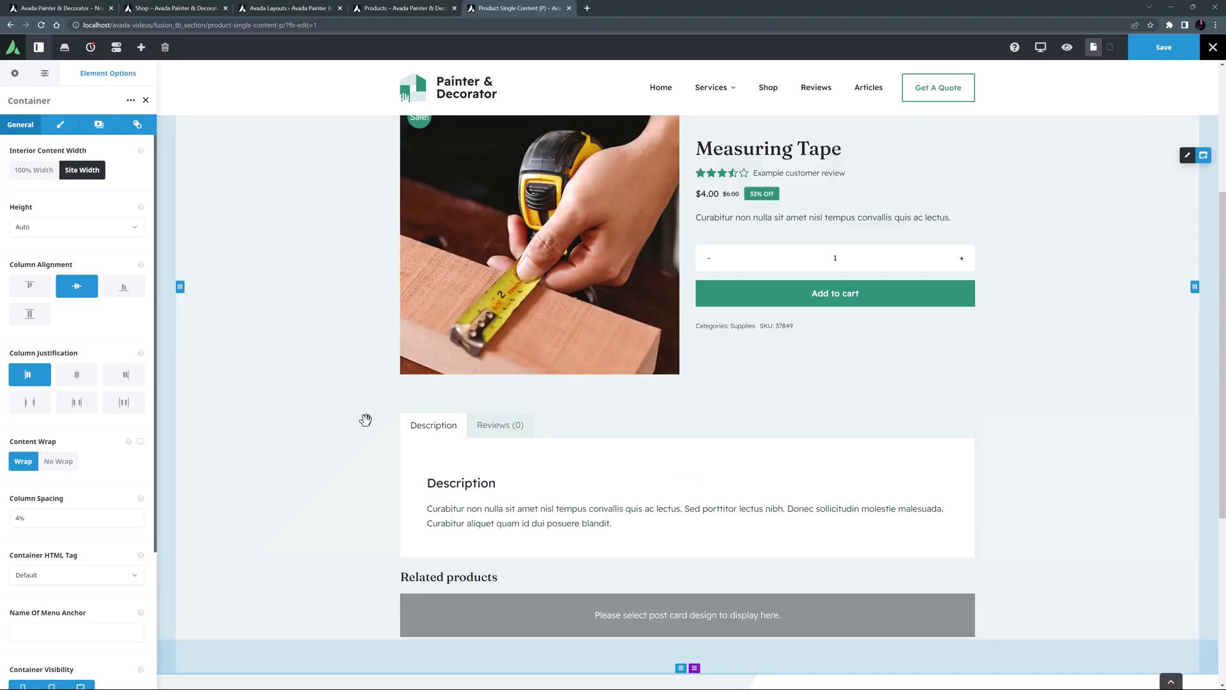
pyautogui.scroll(-5, 365, 420)
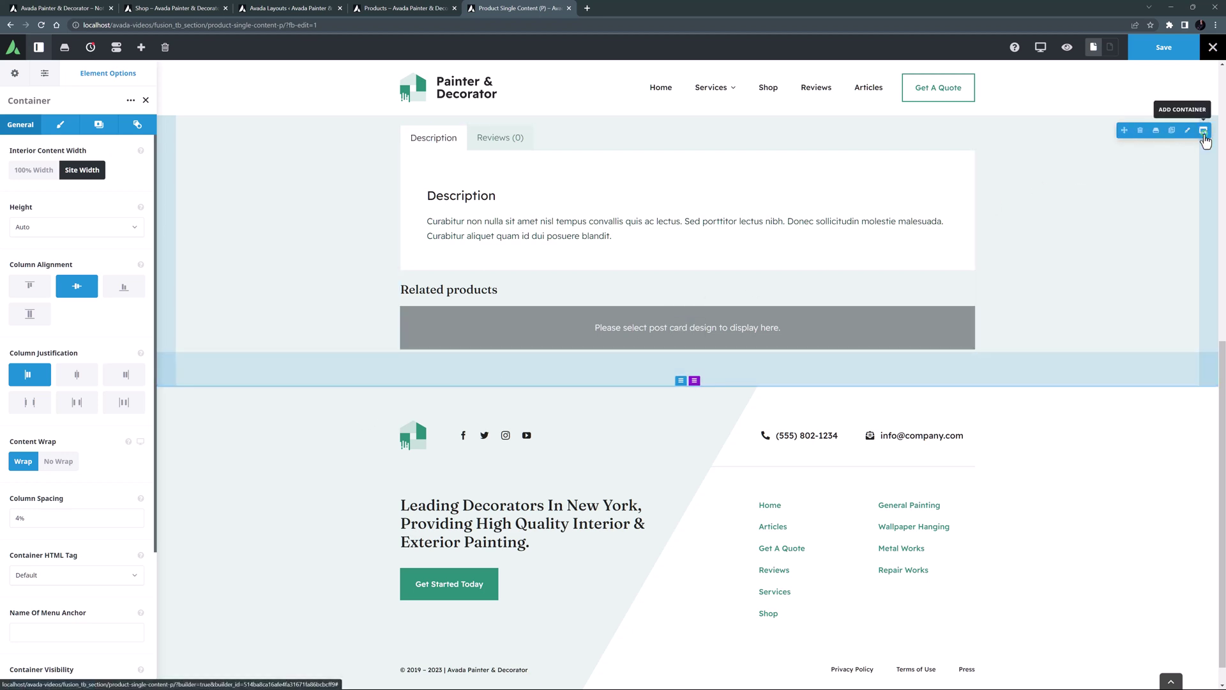
# Step: Add a 1/1 container below with 70px top and bottom padding
pyautogui.click(1204, 133)
pyautogui.click(213, 180)
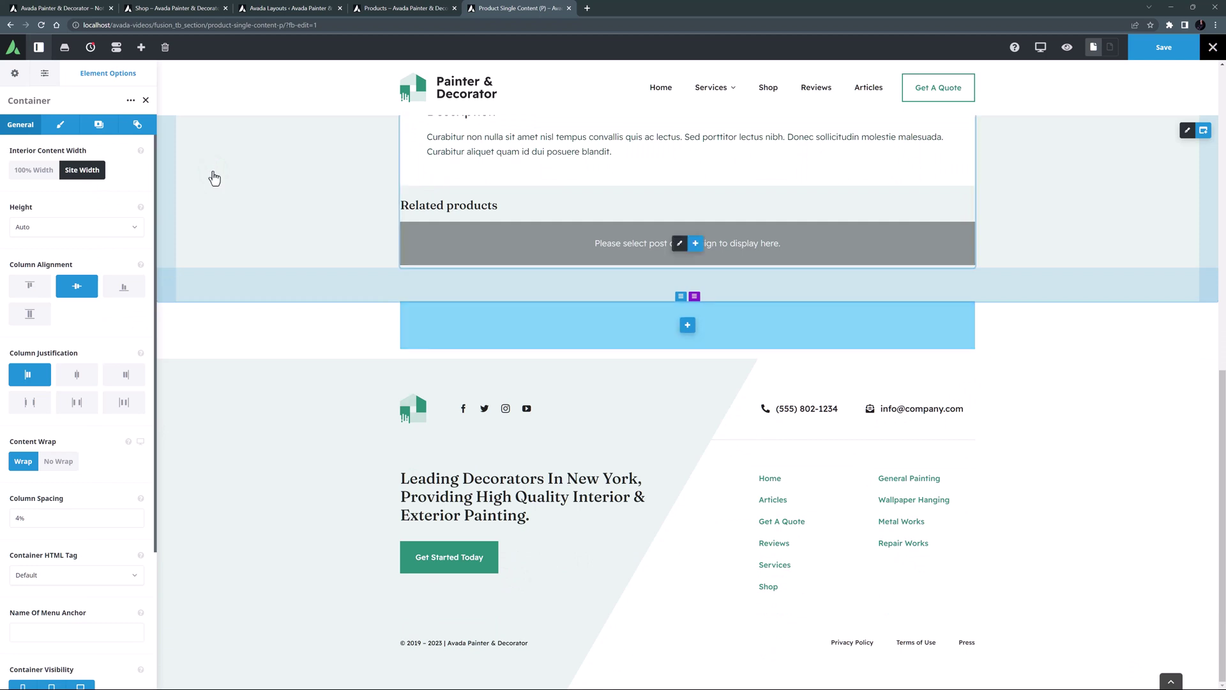
pyautogui.click(59, 124)
pyautogui.click(18, 246)
pyautogui.write('70px')
pyautogui.press('Tab')
pyautogui.press('Tab')
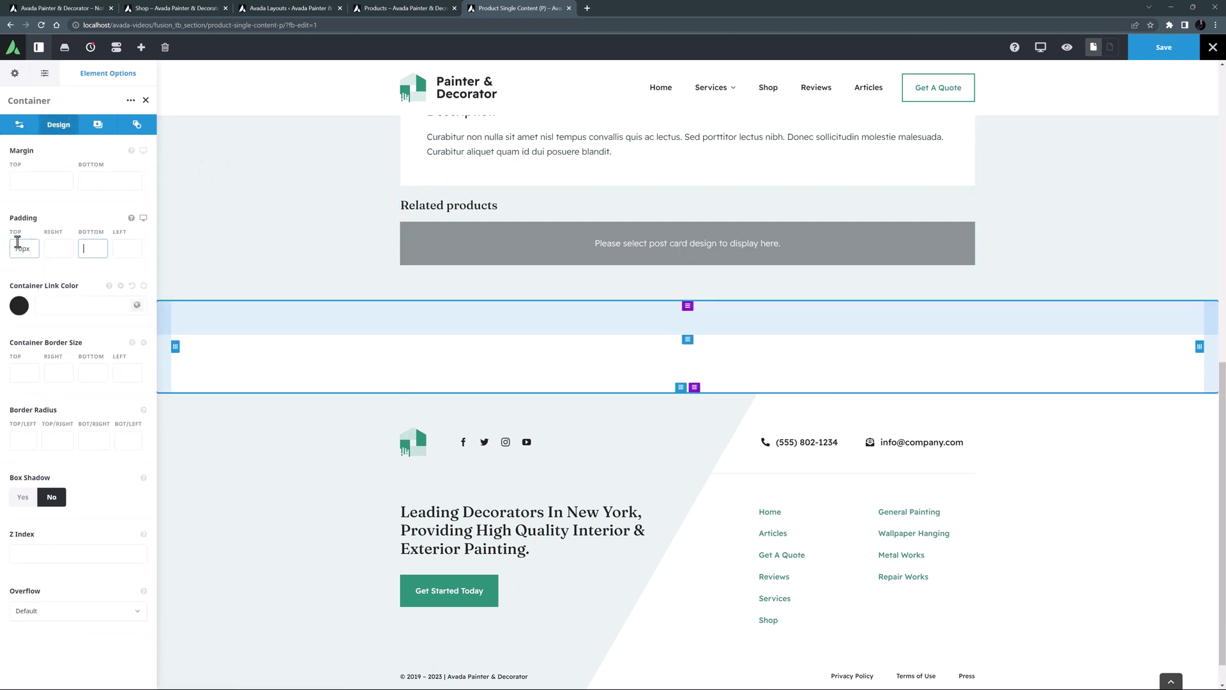
pyautogui.write('70px')
pyautogui.press('Tab')
# Step: Move the Related products heading and the post cards into the new container
pyautogui.moveTo(662, 203); pyautogui.dragTo(675, 353)
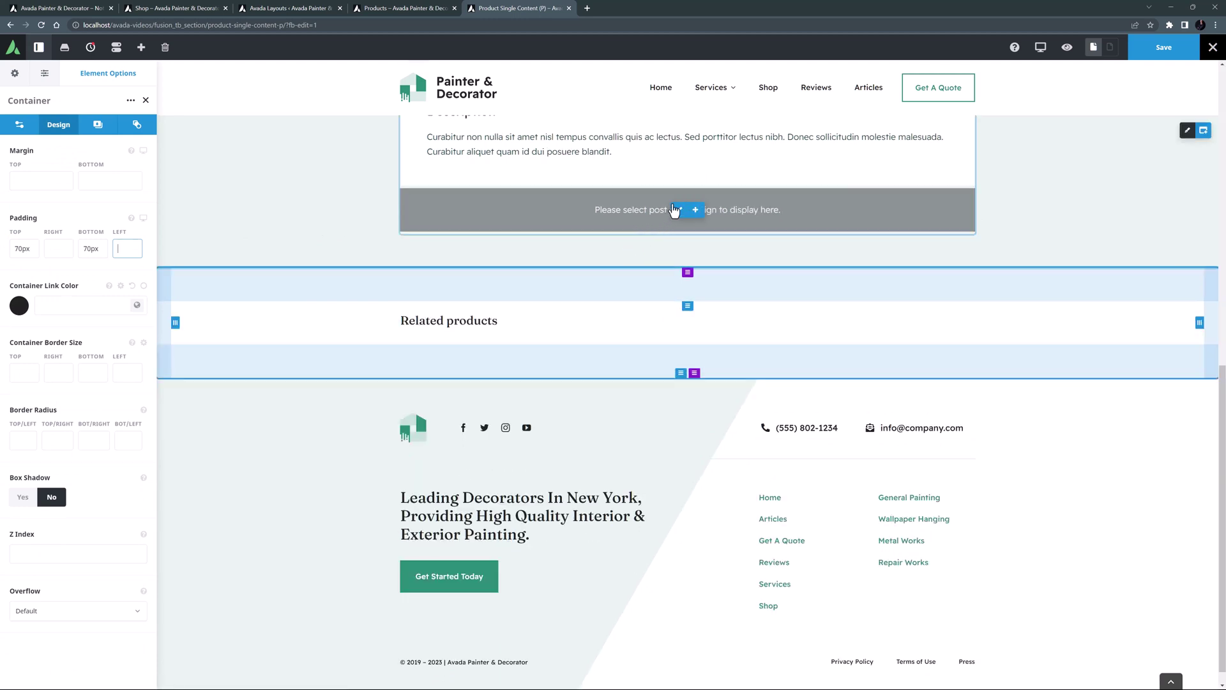
pyautogui.moveTo(646, 207); pyautogui.dragTo(673, 332)
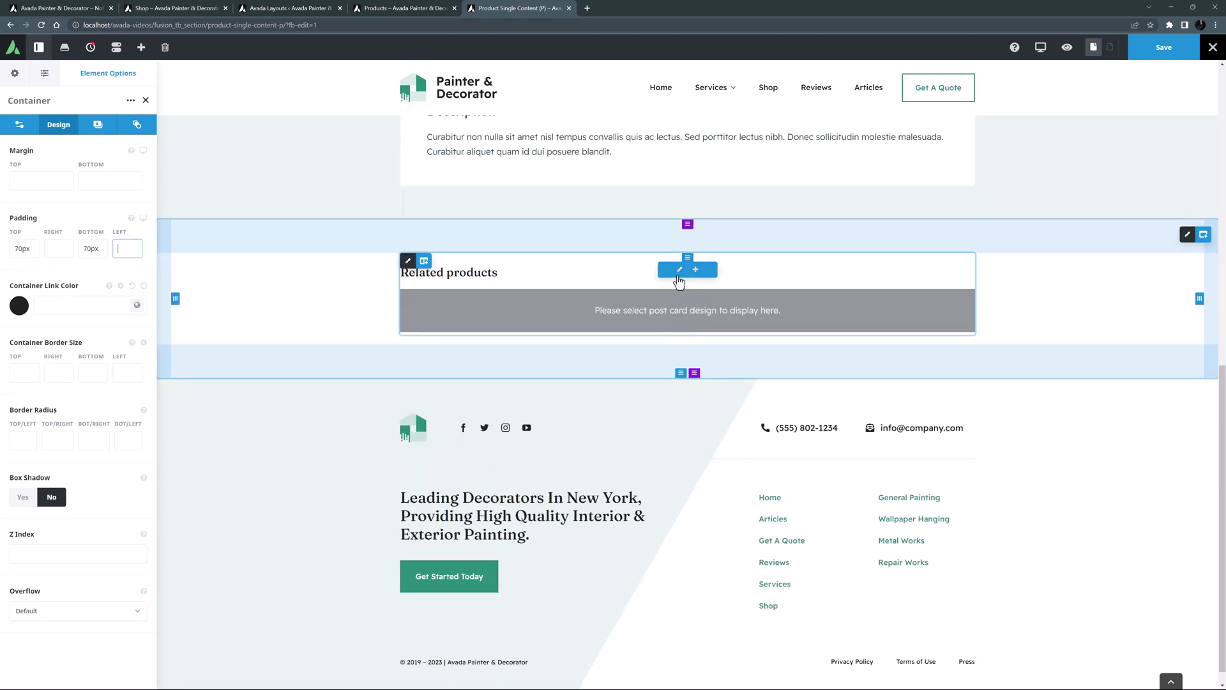
pyautogui.click(670, 271)
pyautogui.click(77, 125)
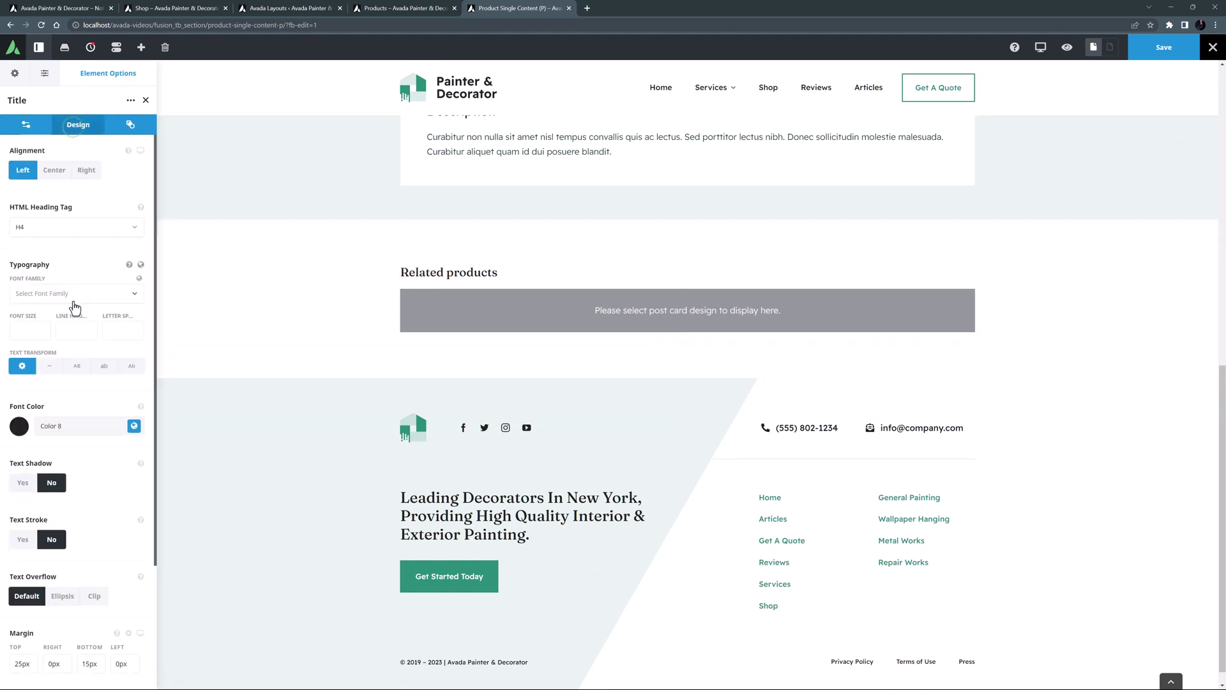
# Step: Set the Related products heading's bottom margin to 35px
pyautogui.click(85, 664)
pyautogui.press('BackSpace')
pyautogui.write('3')
# Step: Set the Post Cards design to Products and save the product single template
pyautogui.click(682, 320)
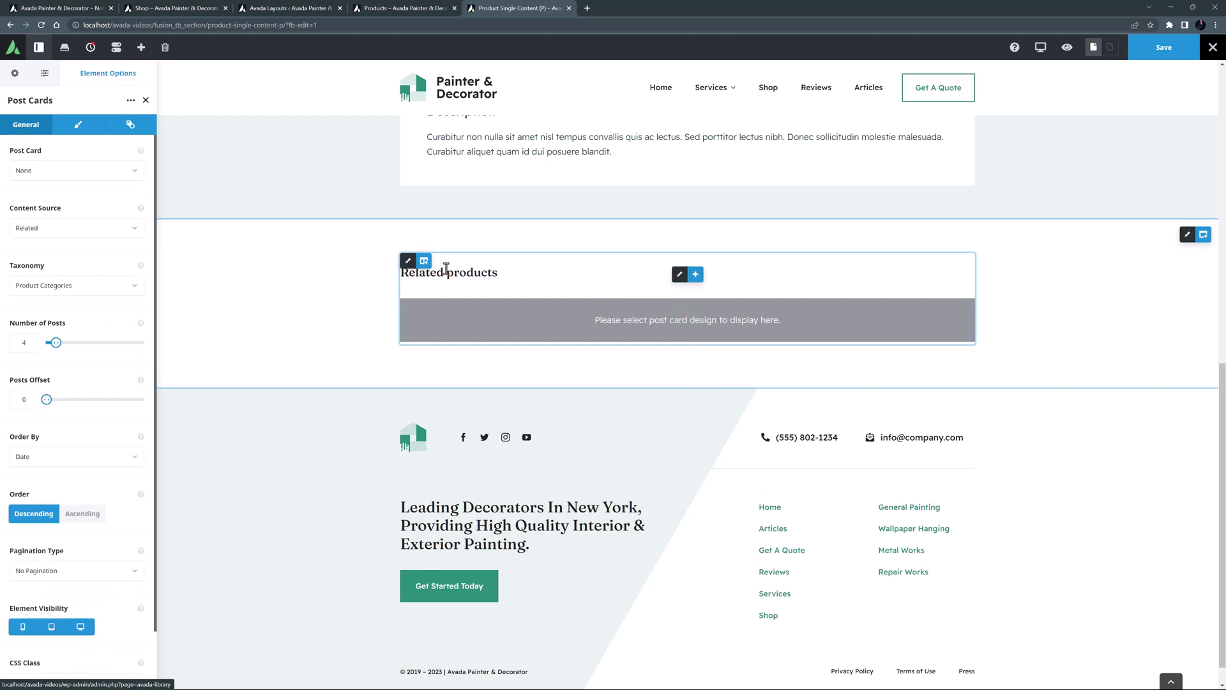
pyautogui.click(60, 171)
pyautogui.scroll(-3, 42, 249)
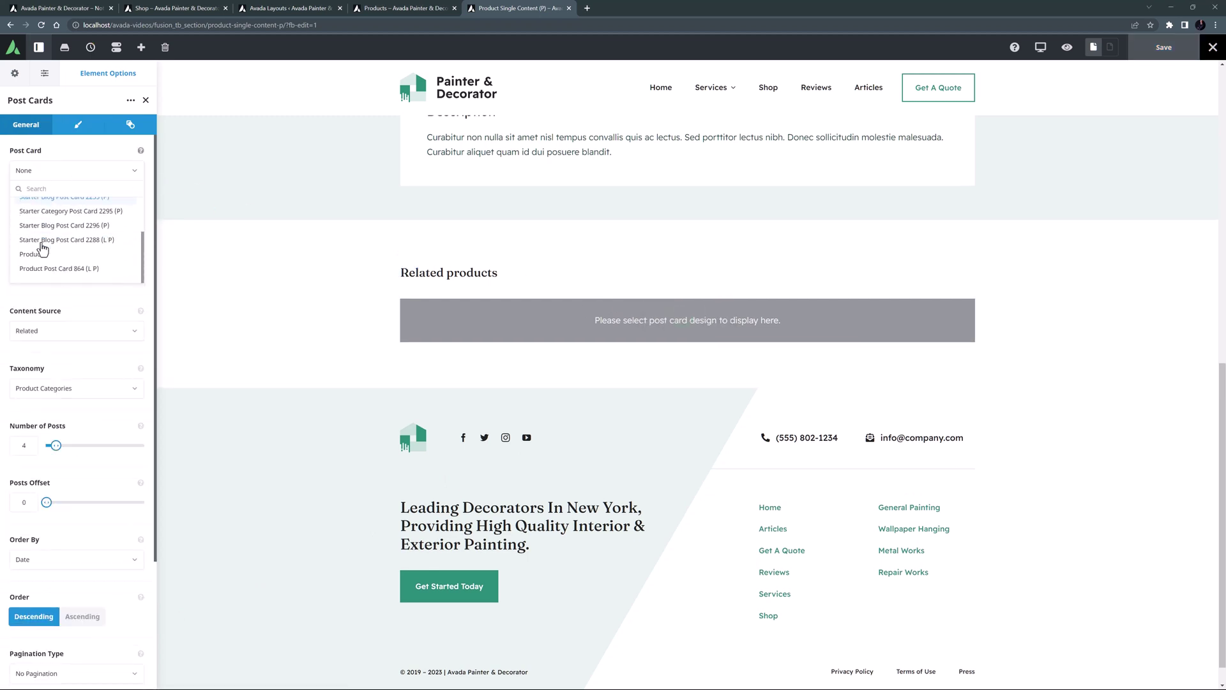
pyautogui.click(40, 254)
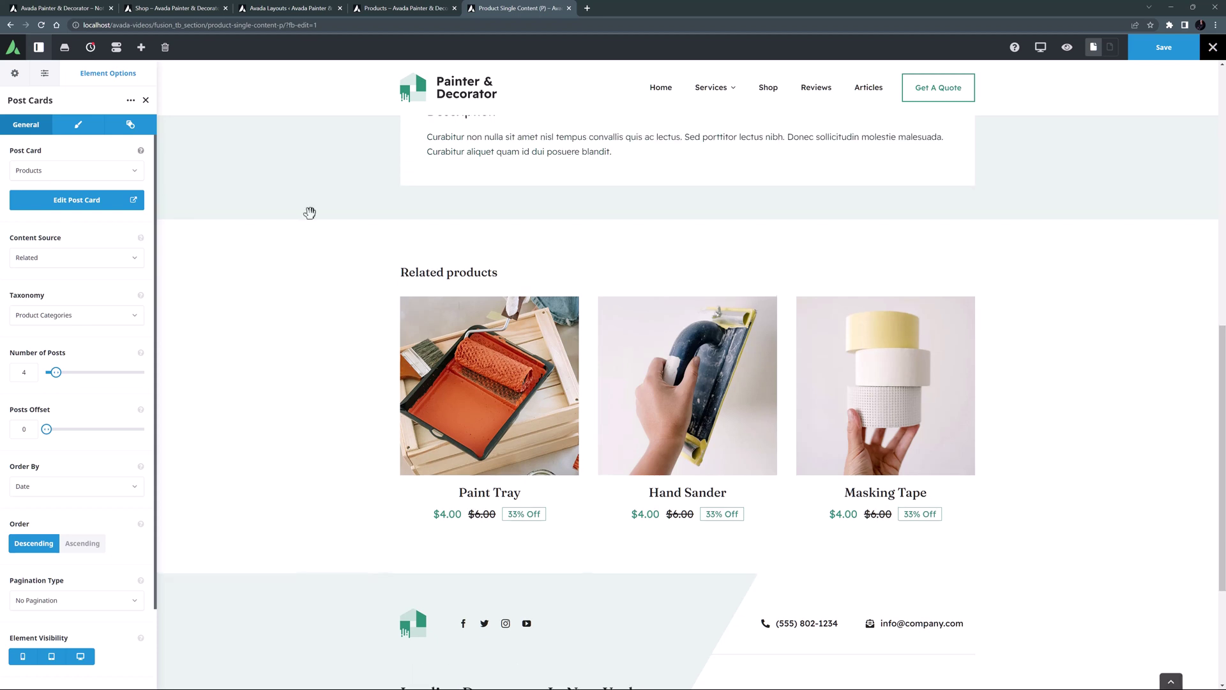
pyautogui.click(1154, 44)
pyautogui.click(296, 8)
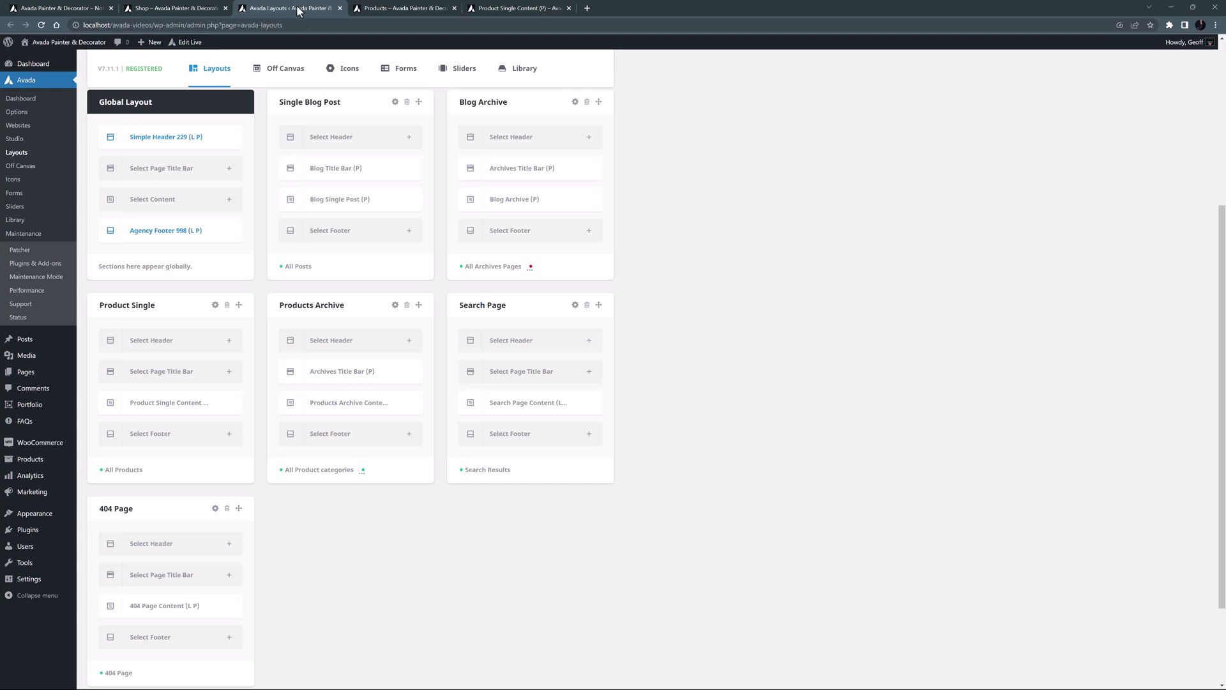
# Step: Open Archives Title Bar and Products Archive Content for editing, viewing Archives Title Bar first
pyautogui.click(398, 372)
pyautogui.click(396, 402)
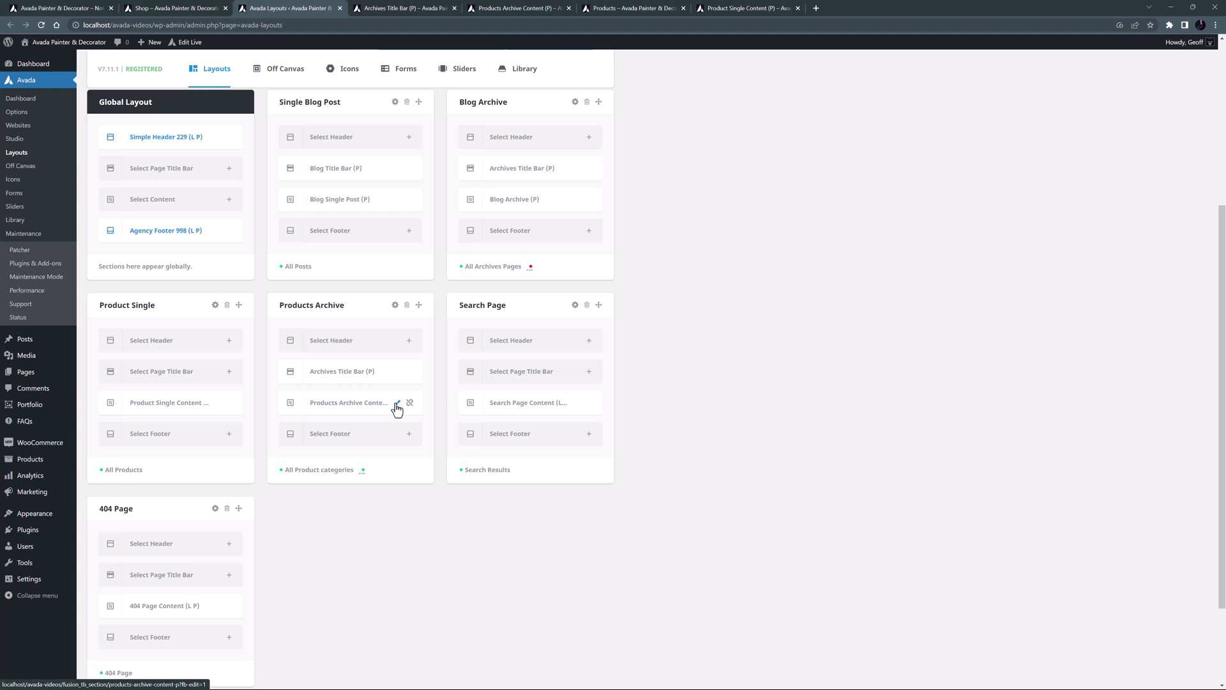
pyautogui.click(402, 8)
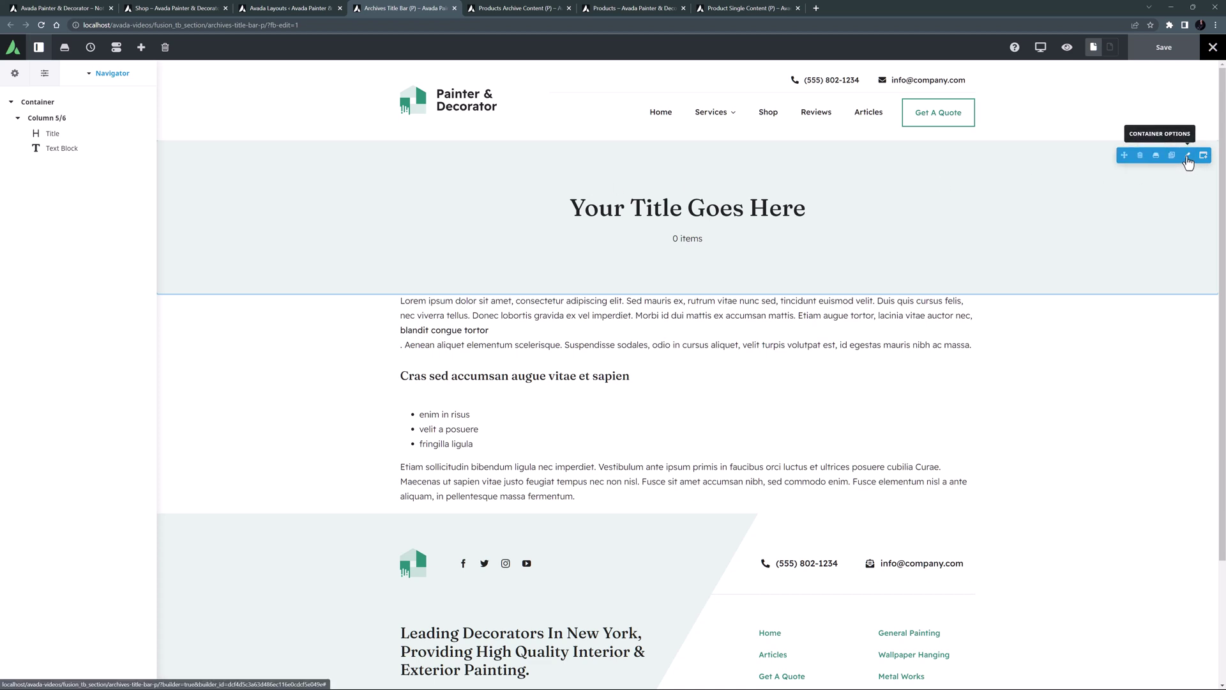
# Step: Replace the title bar container with the saved Page Title Bar library container
pyautogui.click(1140, 155)
pyautogui.click(638, 265)
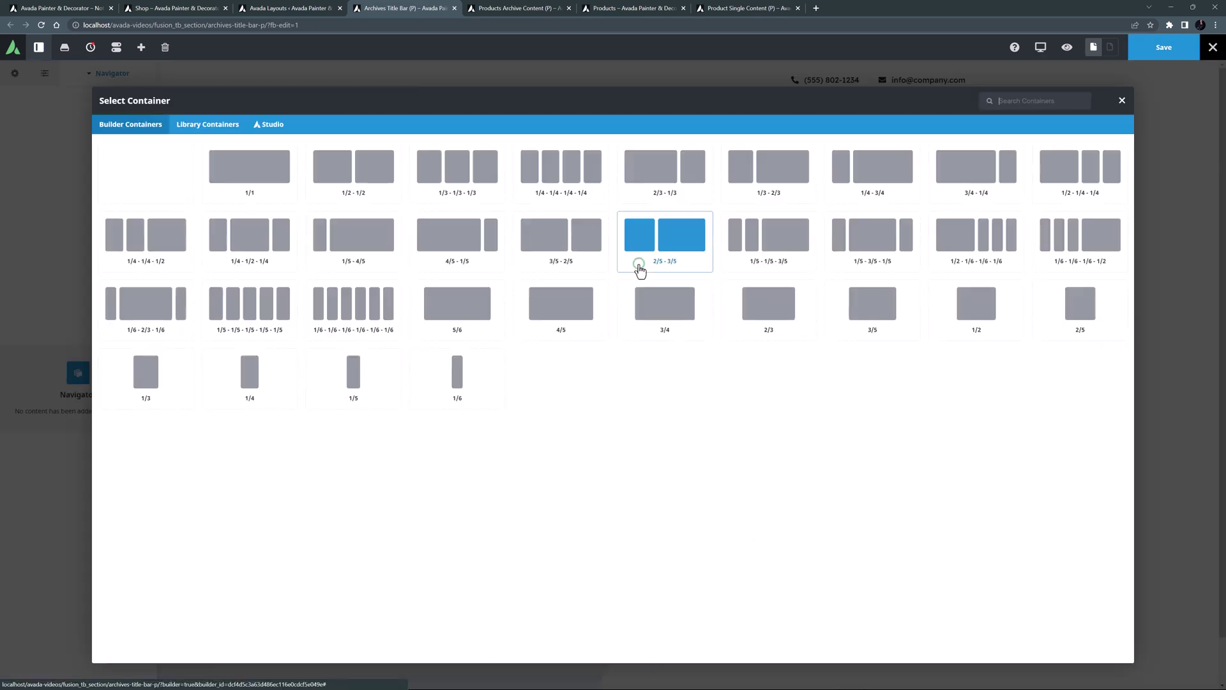
pyautogui.click(203, 124)
pyautogui.click(178, 159)
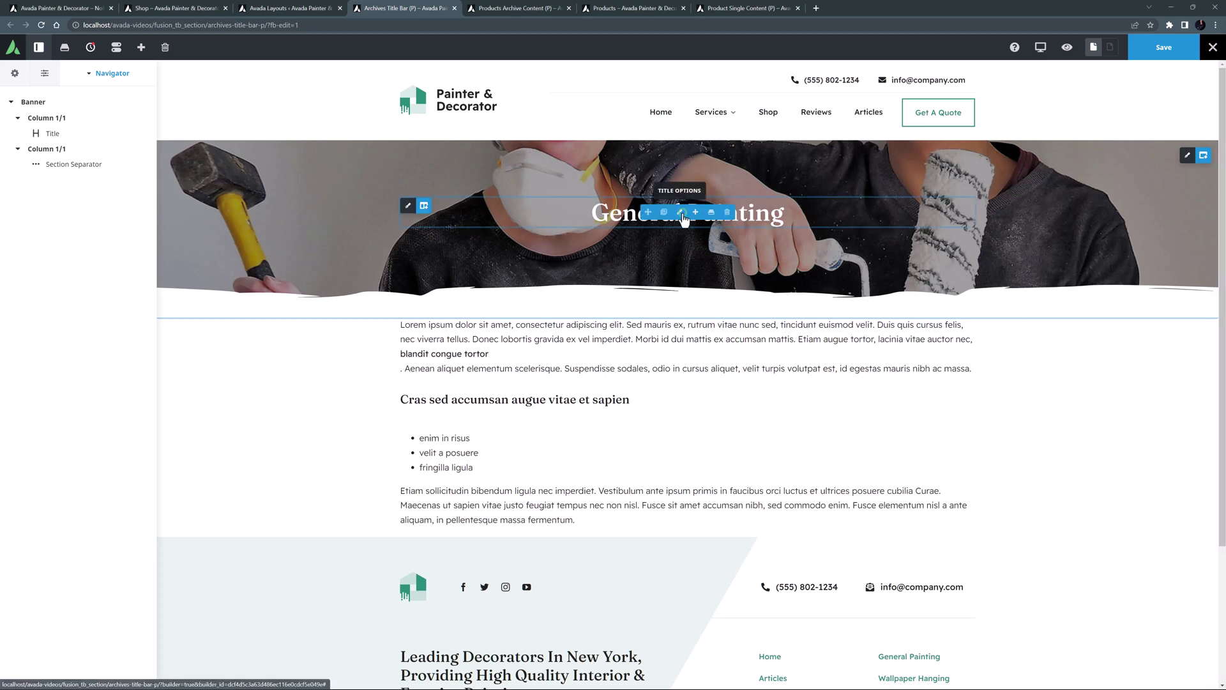
# Step: Make the banner heading show the dynamic Page > Title content
pyautogui.click(225, 207)
pyautogui.click(144, 207)
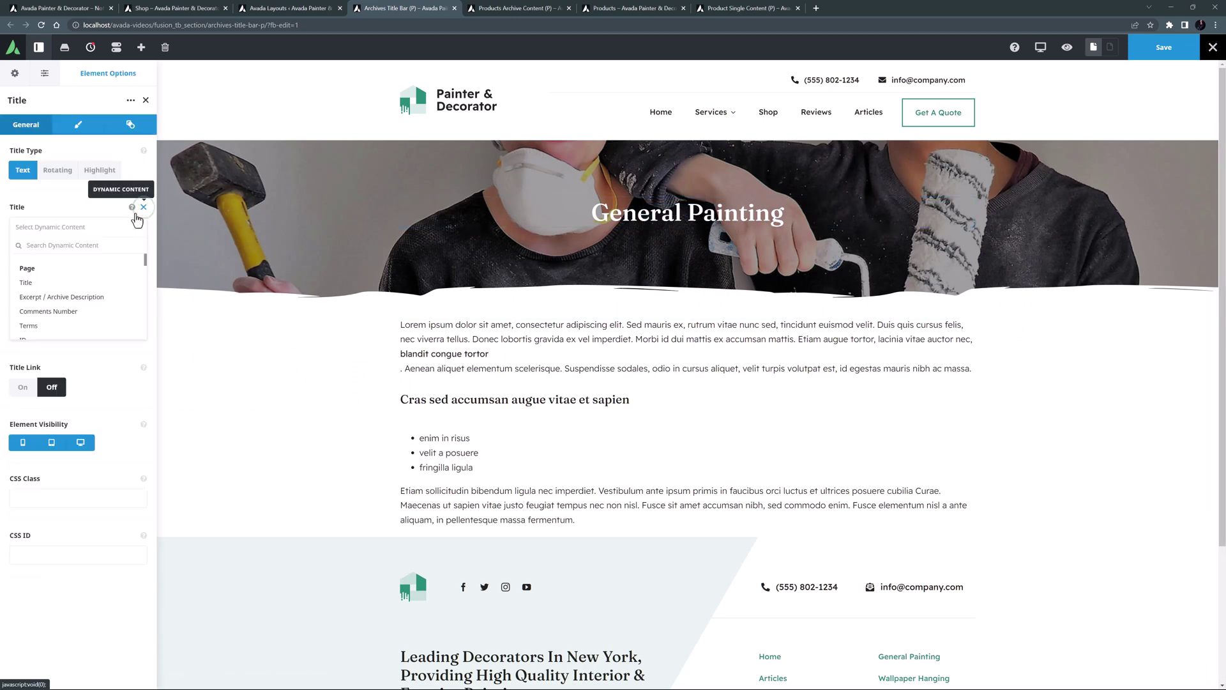
pyautogui.click(29, 283)
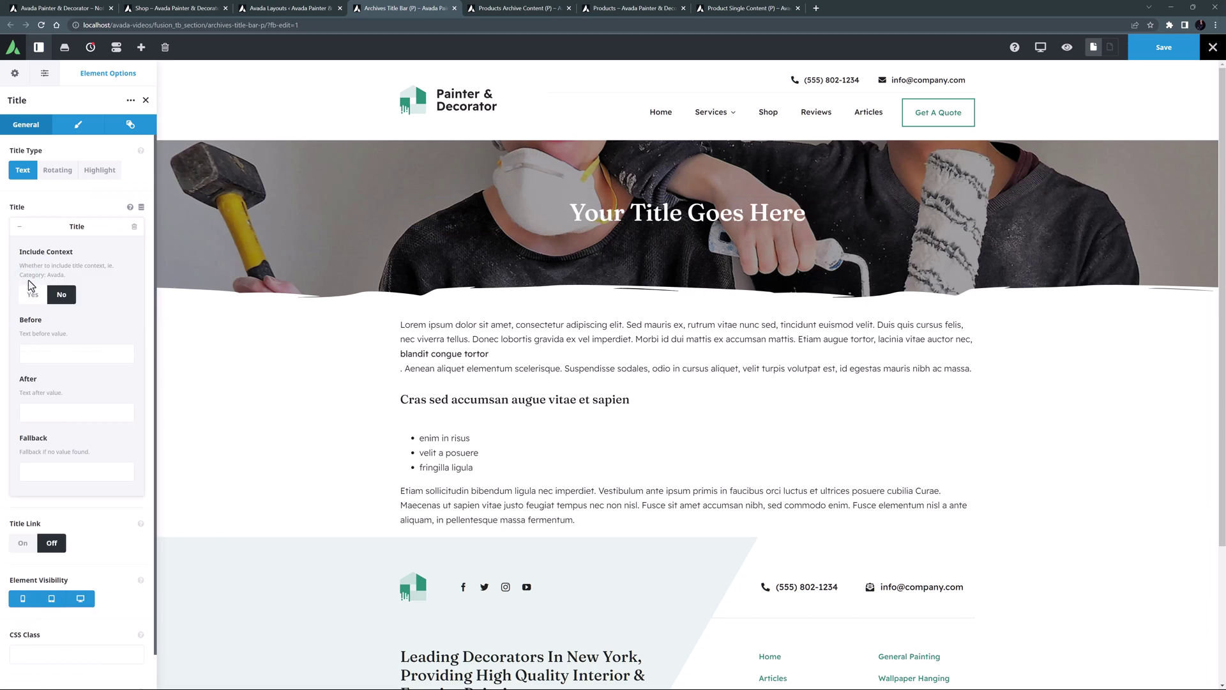
pyautogui.click(1188, 157)
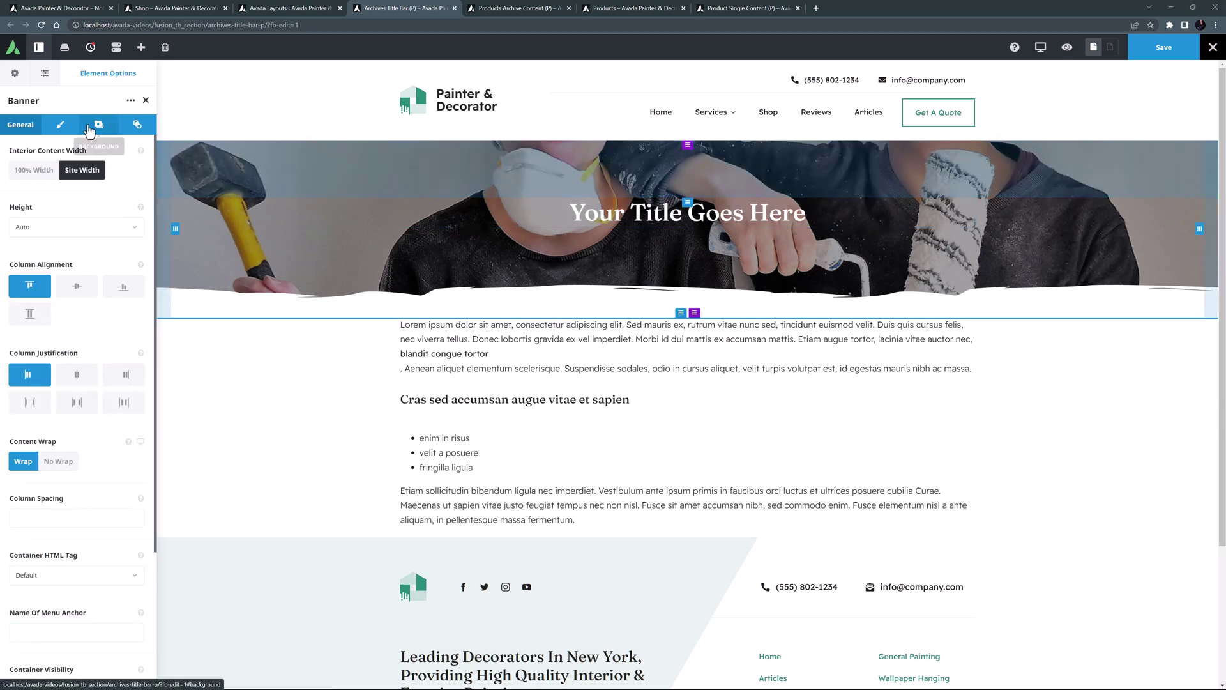
pyautogui.click(95, 124)
# Step: Replace the banner's background image with header_shop from the media library
pyautogui.click(69, 182)
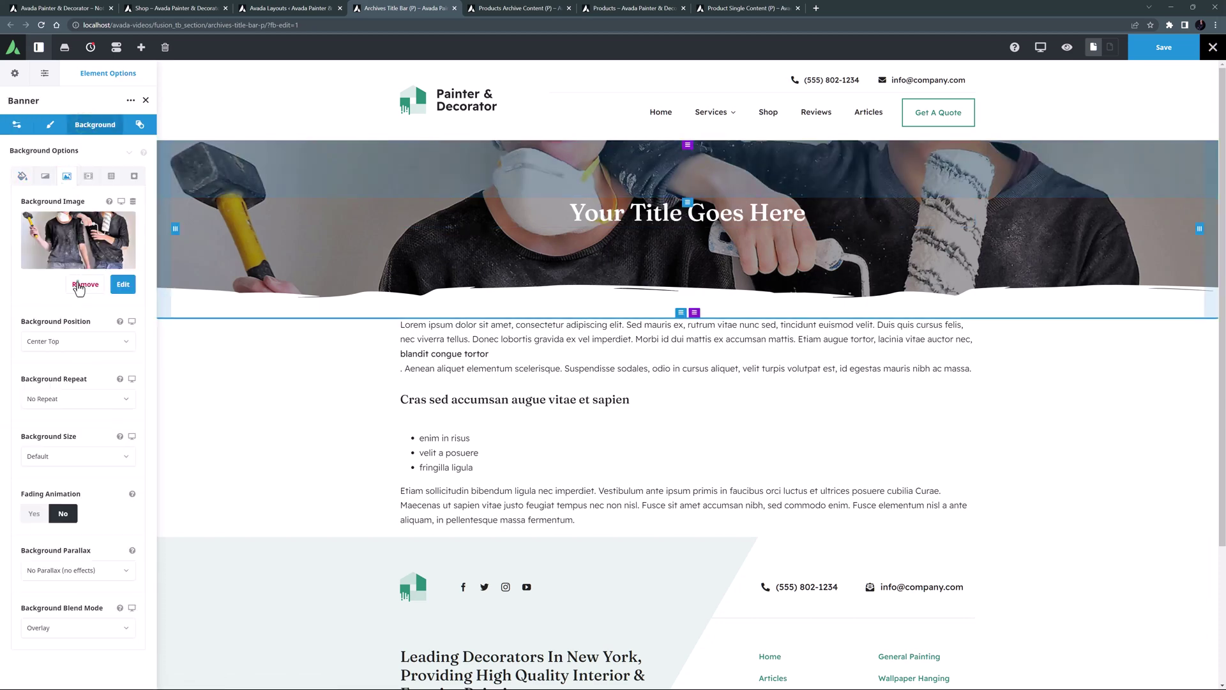
pyautogui.click(79, 289)
pyautogui.click(80, 249)
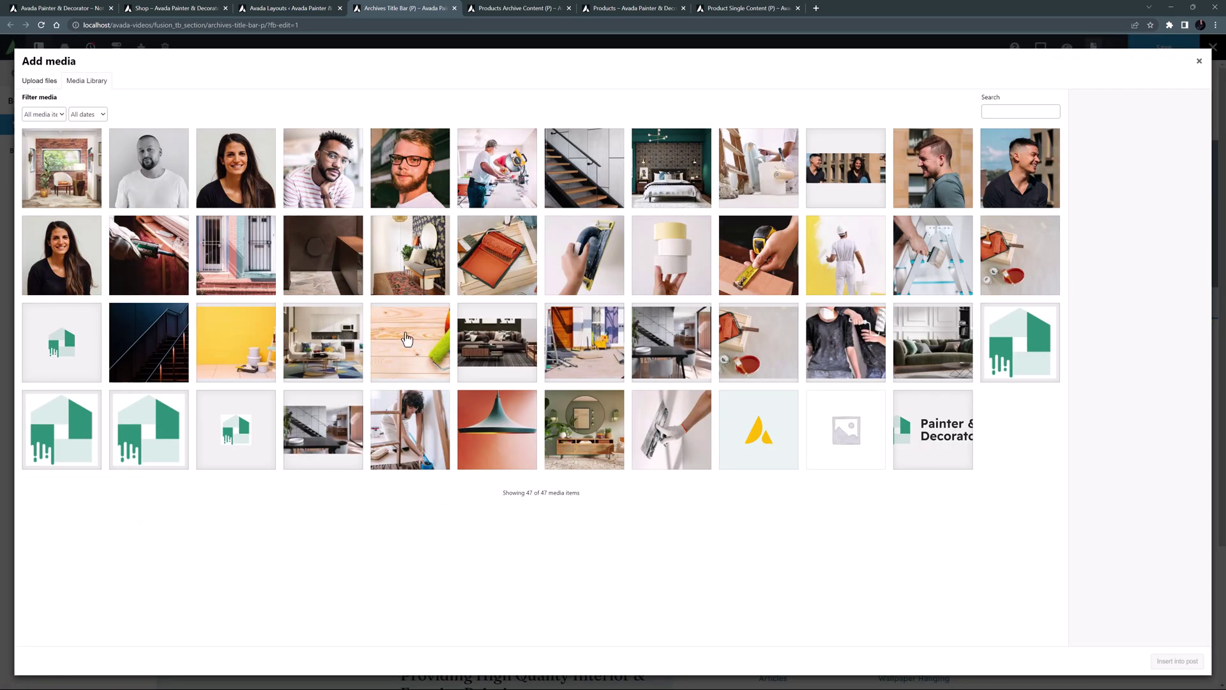
pyautogui.click(404, 337)
pyautogui.click(1163, 663)
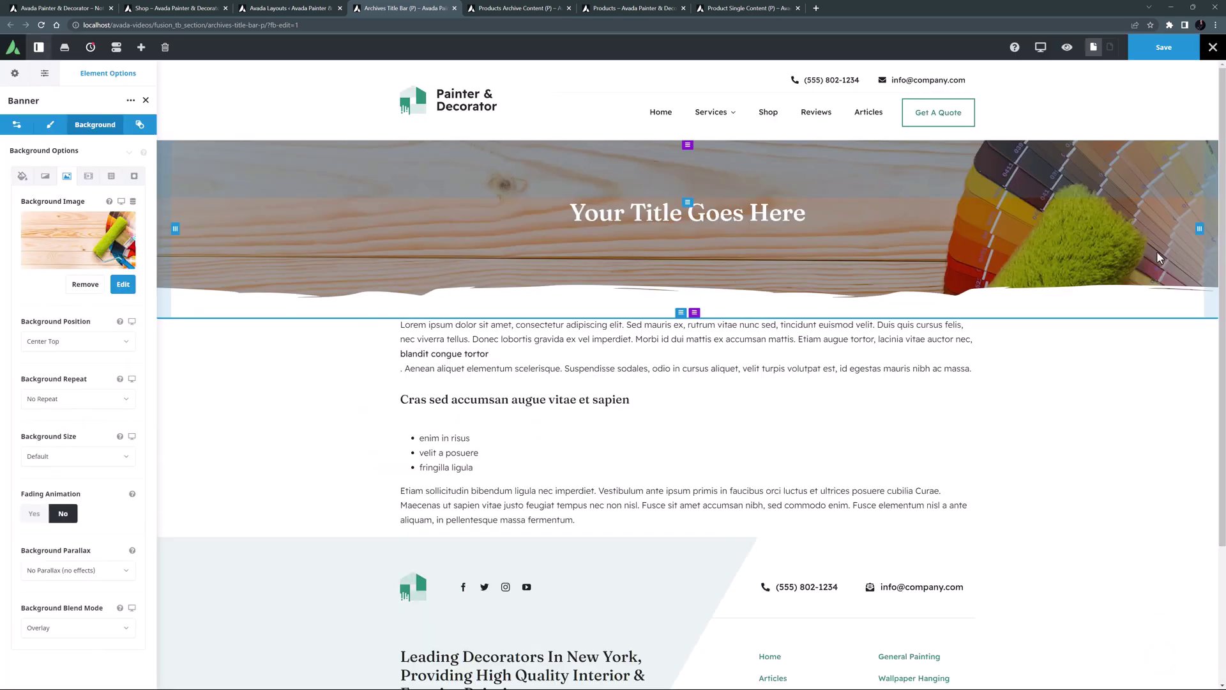
pyautogui.click(522, 7)
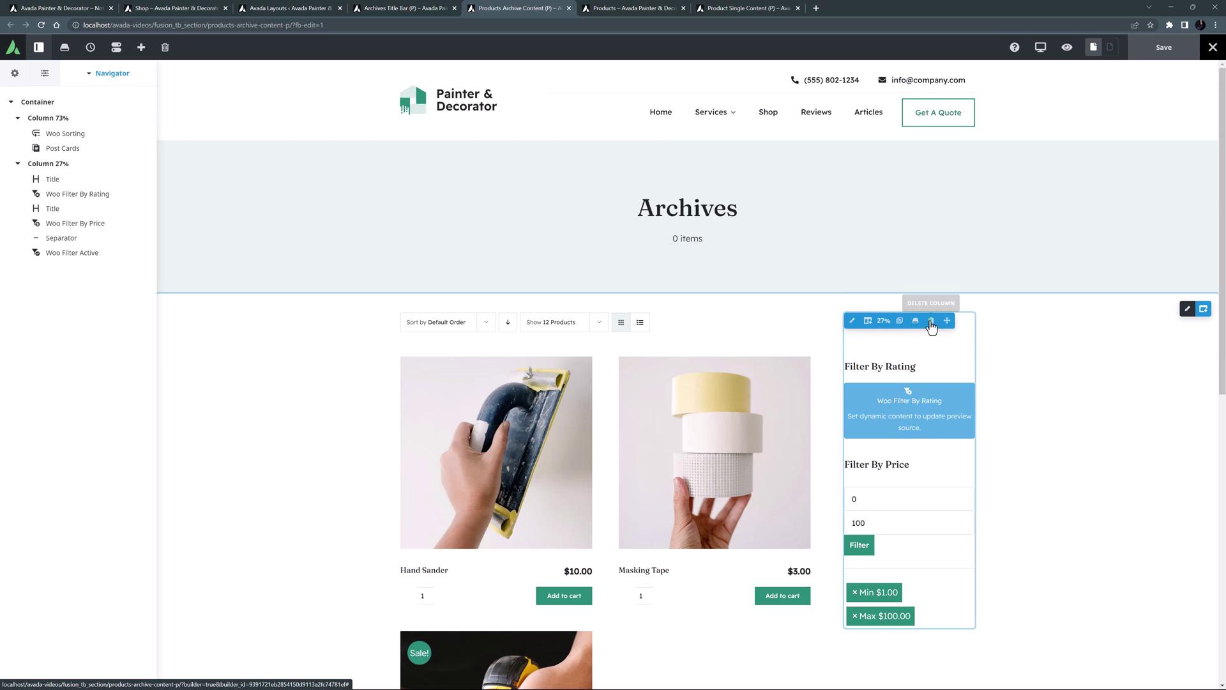
# Step: Delete the filters column and Woo Sorting bar, and make the product column 1/1 full width
pyautogui.click(930, 319)
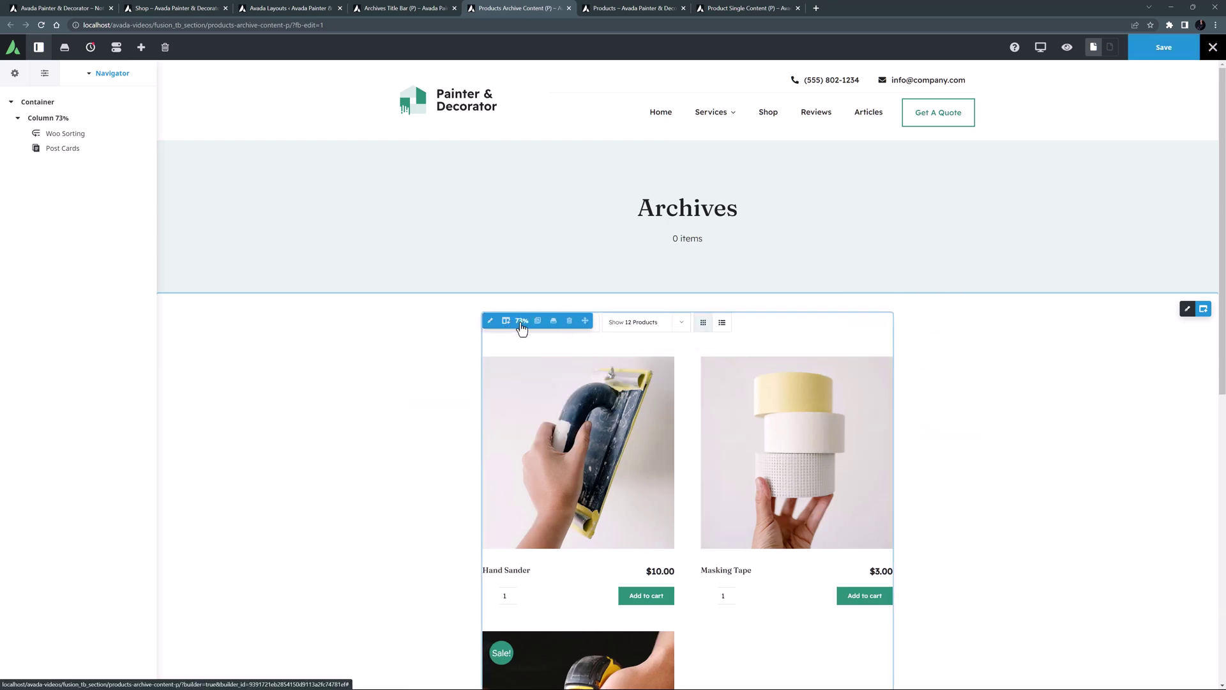
pyautogui.click(523, 322)
pyautogui.click(583, 300)
pyautogui.moveTo(447, 339)
pyautogui.click(727, 335)
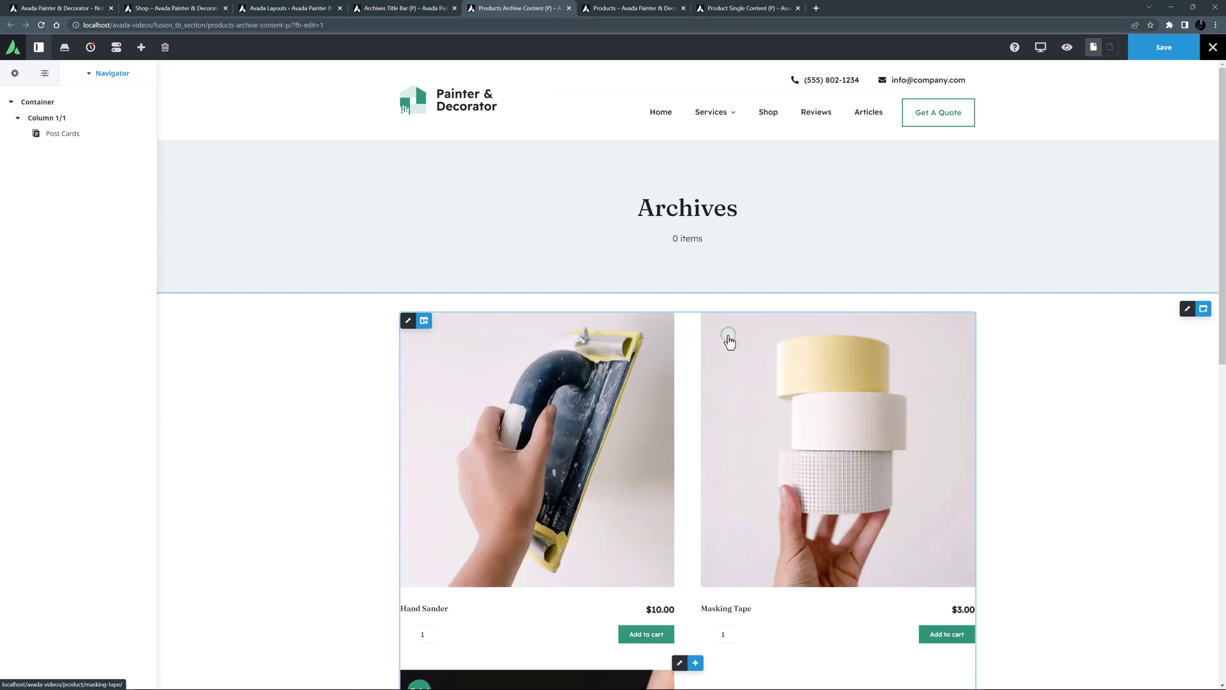
# Step: Set the archive Post Cards element to the Products post card design
pyautogui.scroll(-4, 715, 365)
pyautogui.click(649, 422)
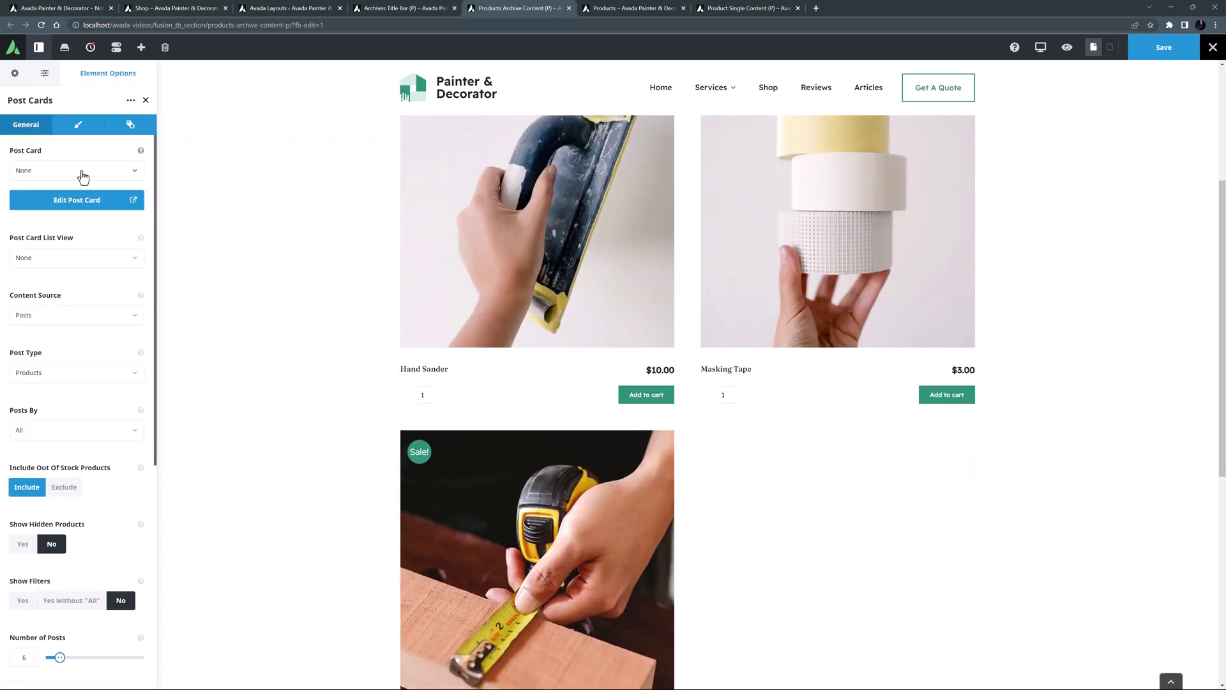
pyautogui.click(77, 171)
pyautogui.scroll(-2, 64, 236)
pyautogui.click(60, 241)
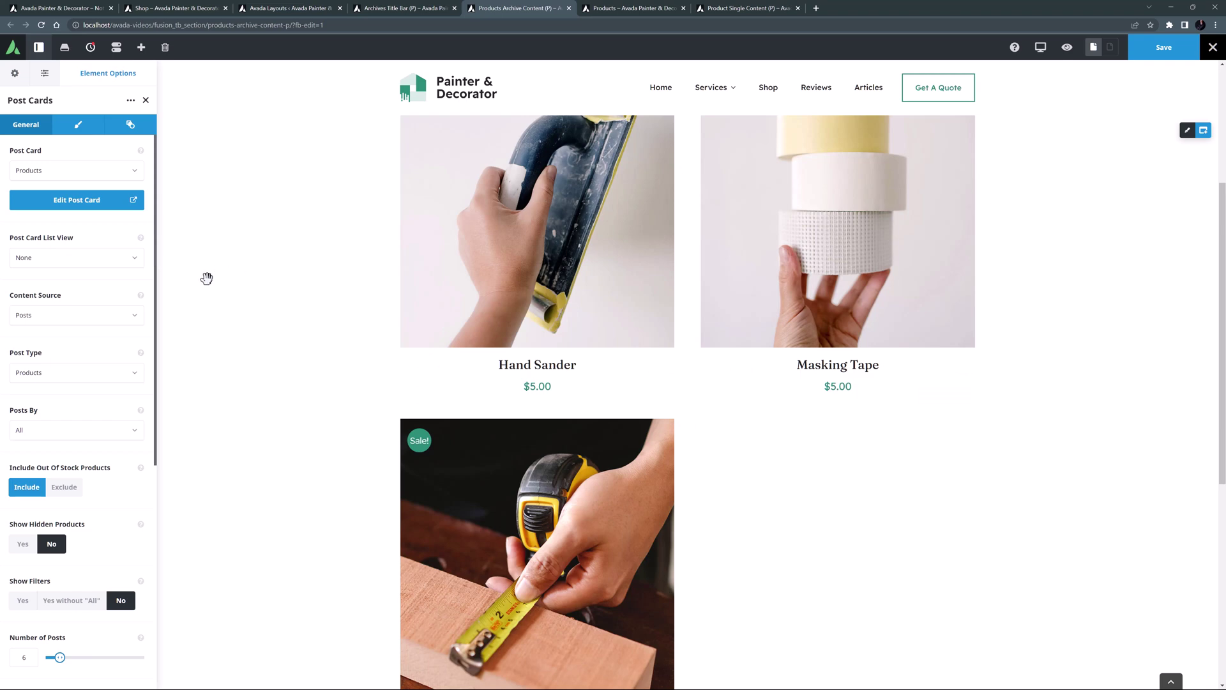
# Step: Set Posts Offset to 0 and save the Products Archive Content
pyautogui.scroll(-5, 93, 372)
pyautogui.press('BackSpace')
pyautogui.write('0')
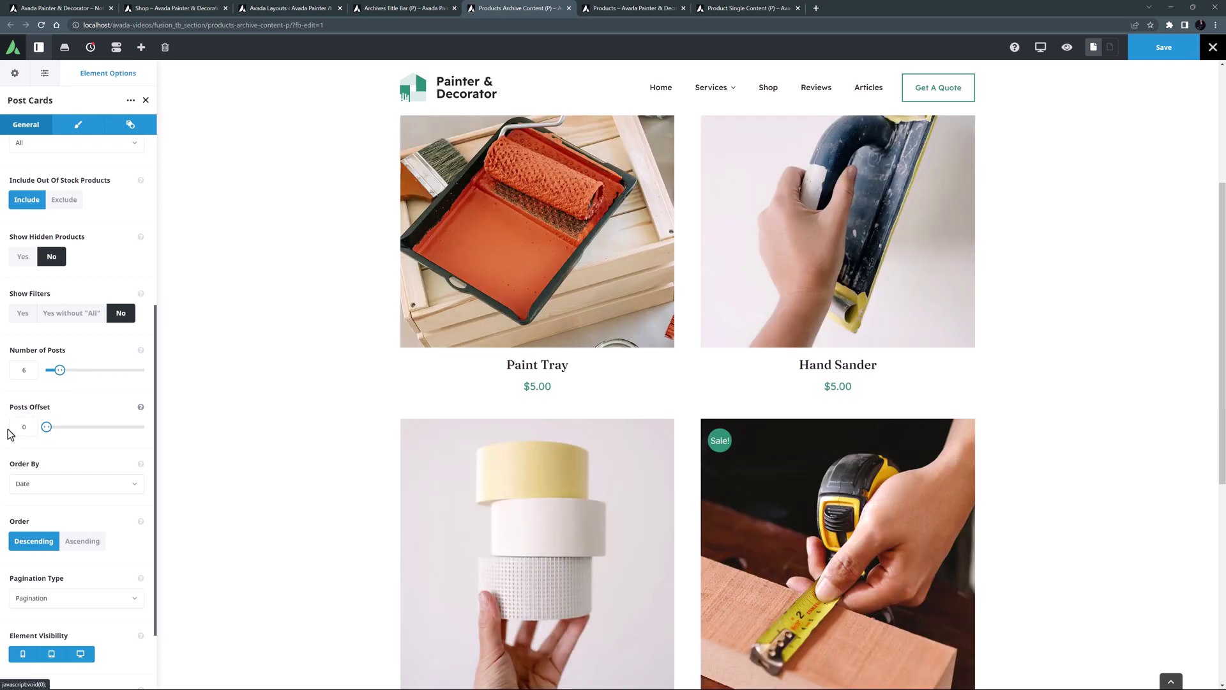
pyautogui.click(1140, 51)
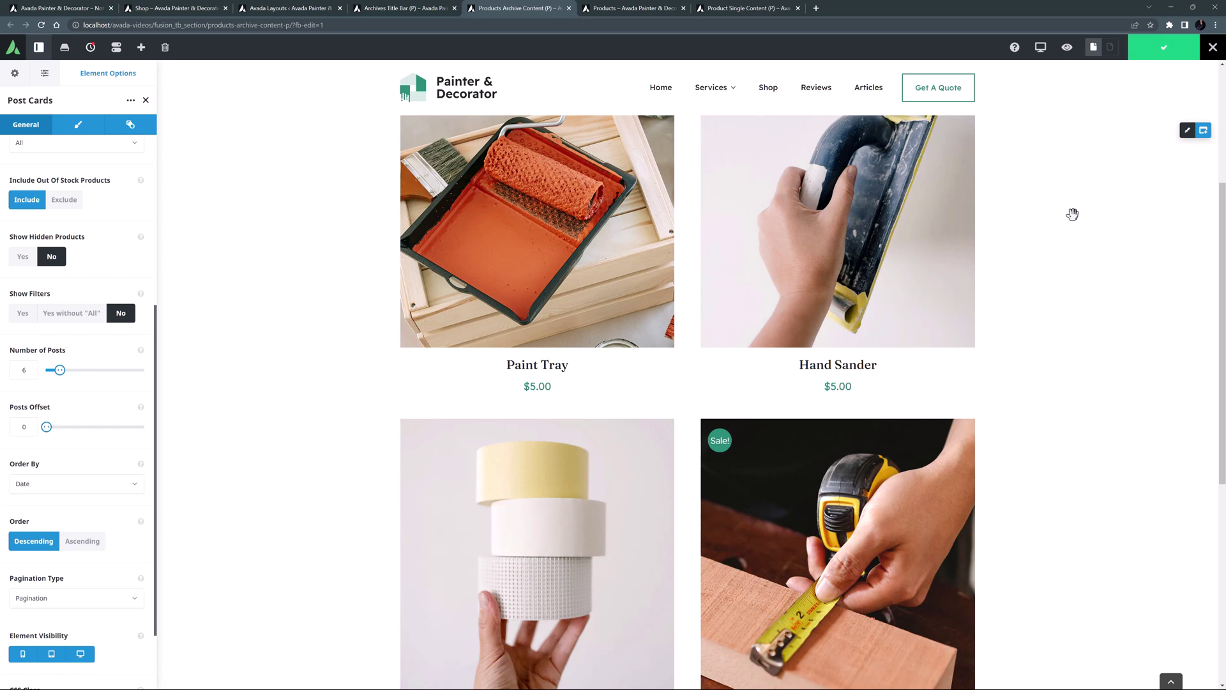
pyautogui.click(313, 9)
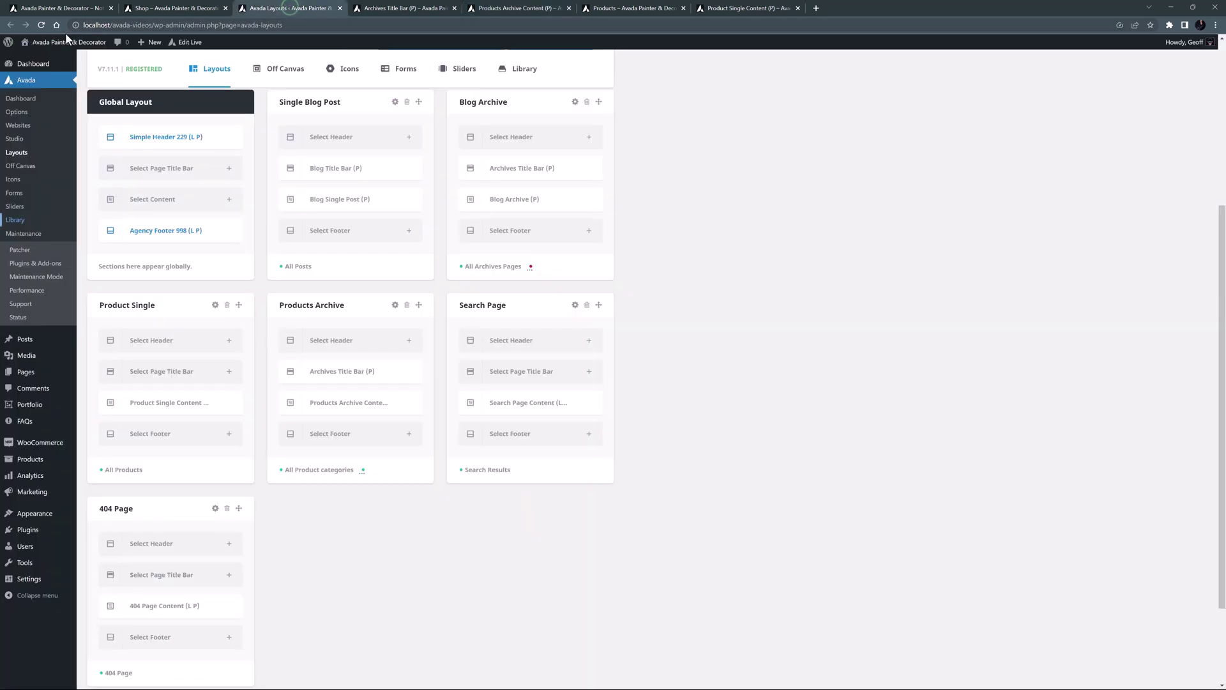
# Step: Add the Measuring Tape to the cart from the live shop and view the cart
pyautogui.click(40, 71)
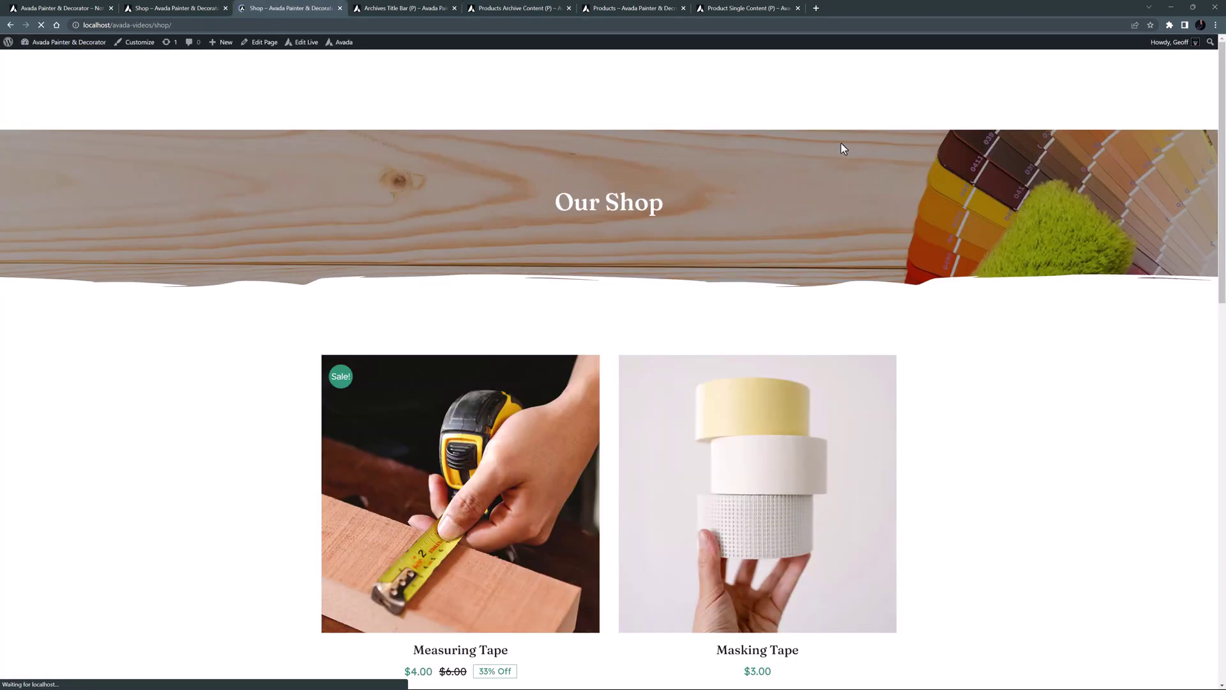
pyautogui.scroll(-8, 841, 151)
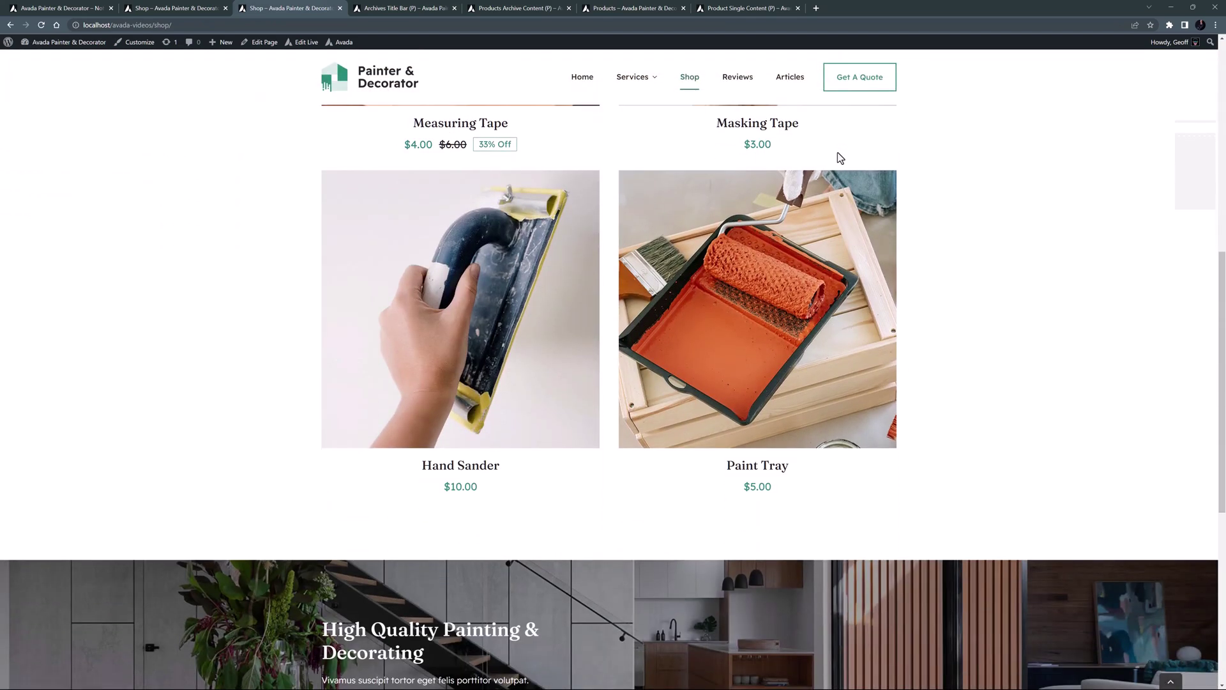
pyautogui.scroll(8, 837, 153)
pyautogui.click(455, 535)
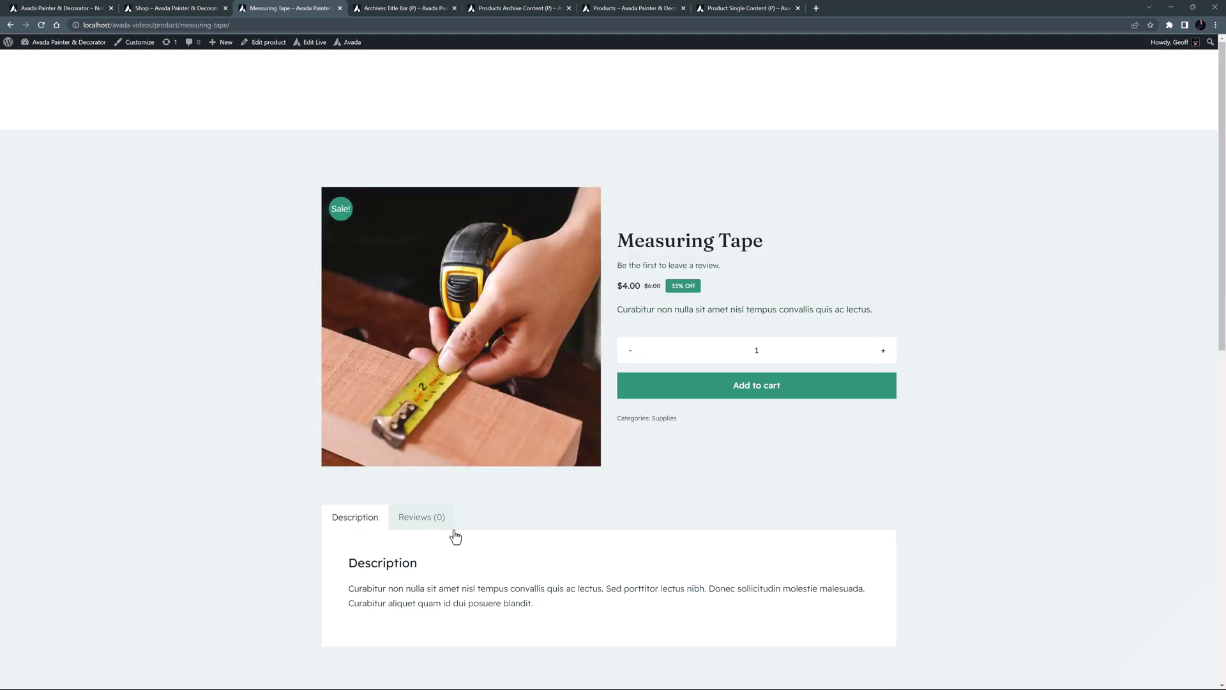
pyautogui.click(747, 390)
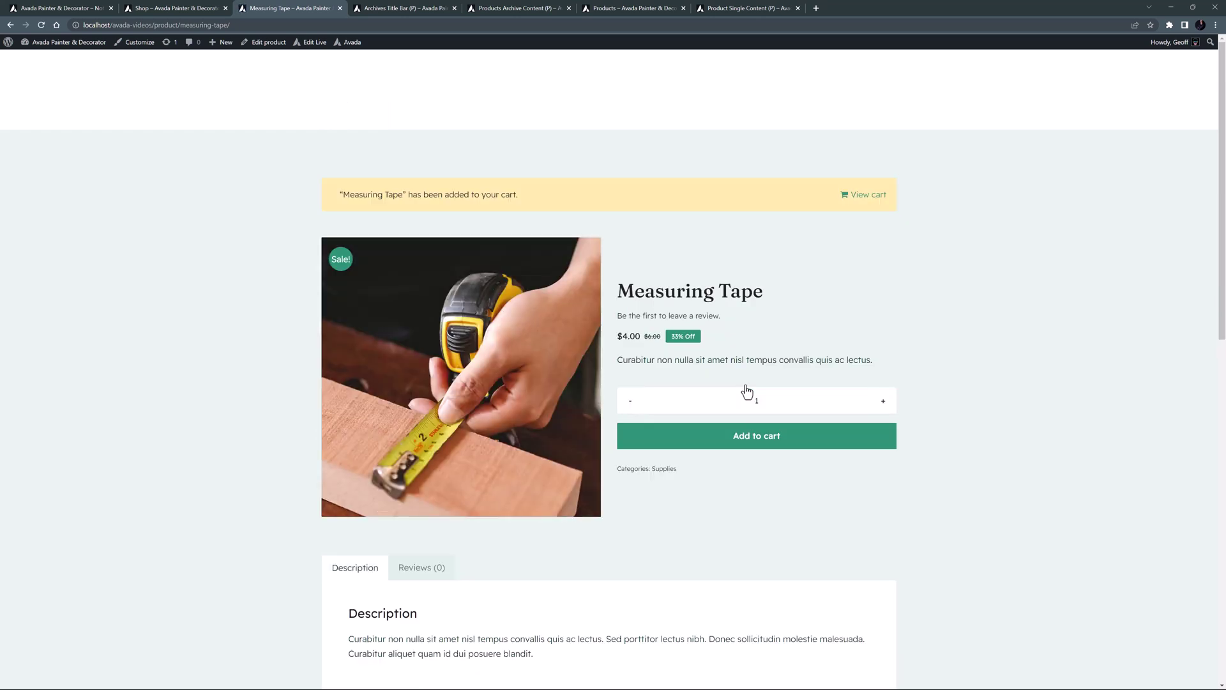
pyautogui.click(863, 197)
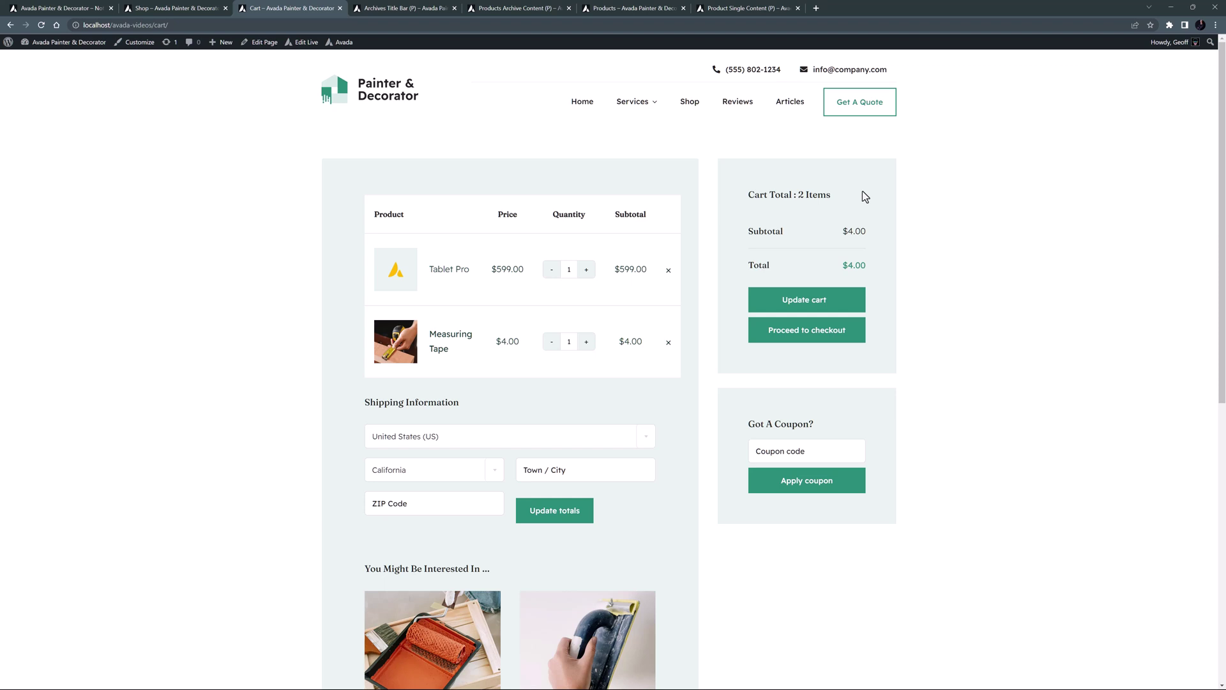
# Step: Proceed from the cart to checkout, showing Measuring Tape × 1 at a $4.00 total
pyautogui.click(803, 332)
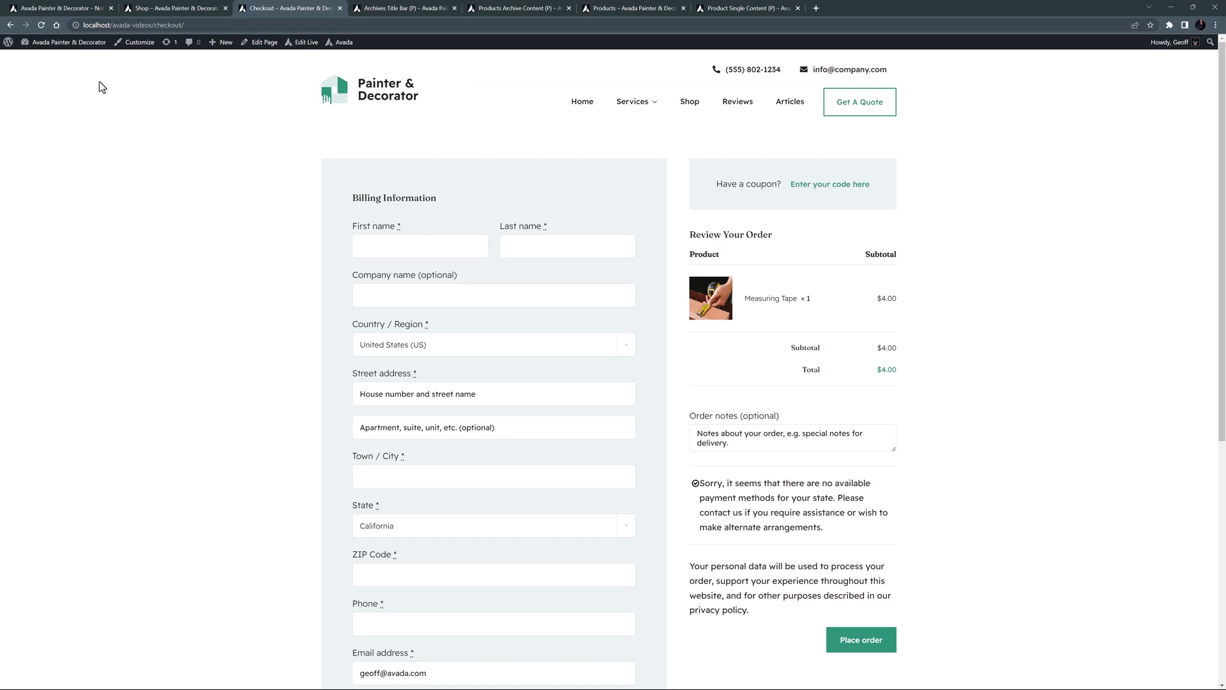
# Step: Return to the Home page in the Avada Live Builder tab
pyautogui.click(43, 8)
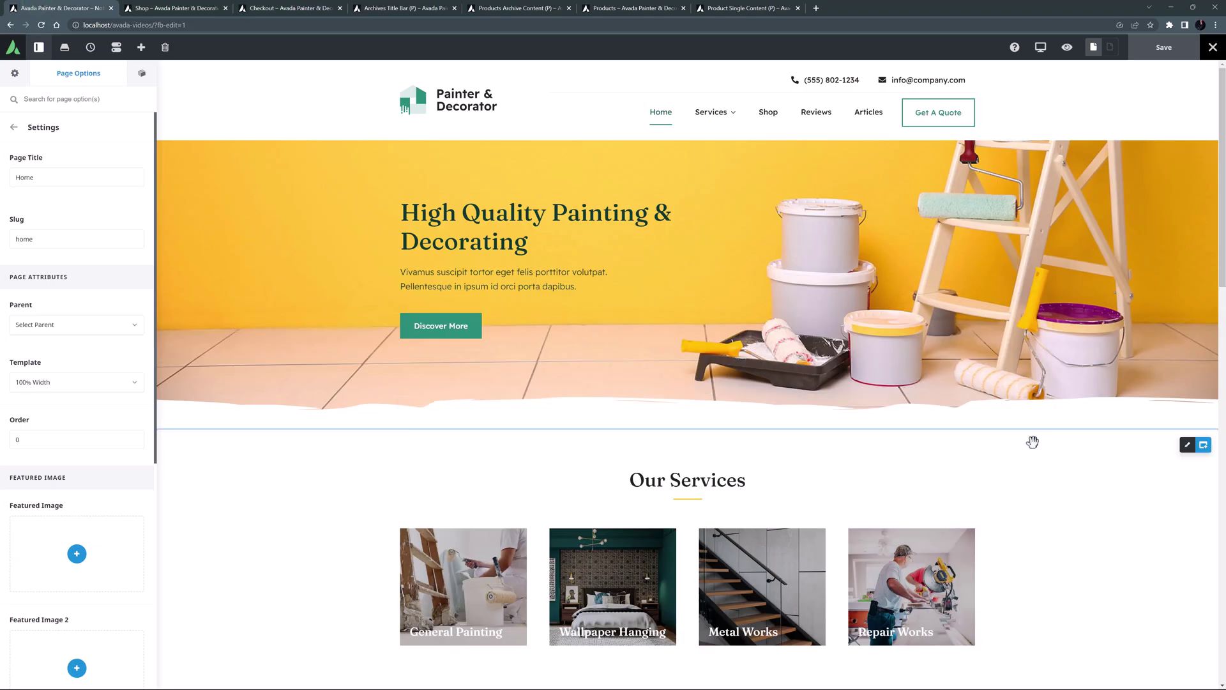
# Step: Add a 1/1 container below Recent Projects and name it Shop
pyautogui.scroll(-5, 1031, 440)
pyautogui.scroll(-7, 1031, 441)
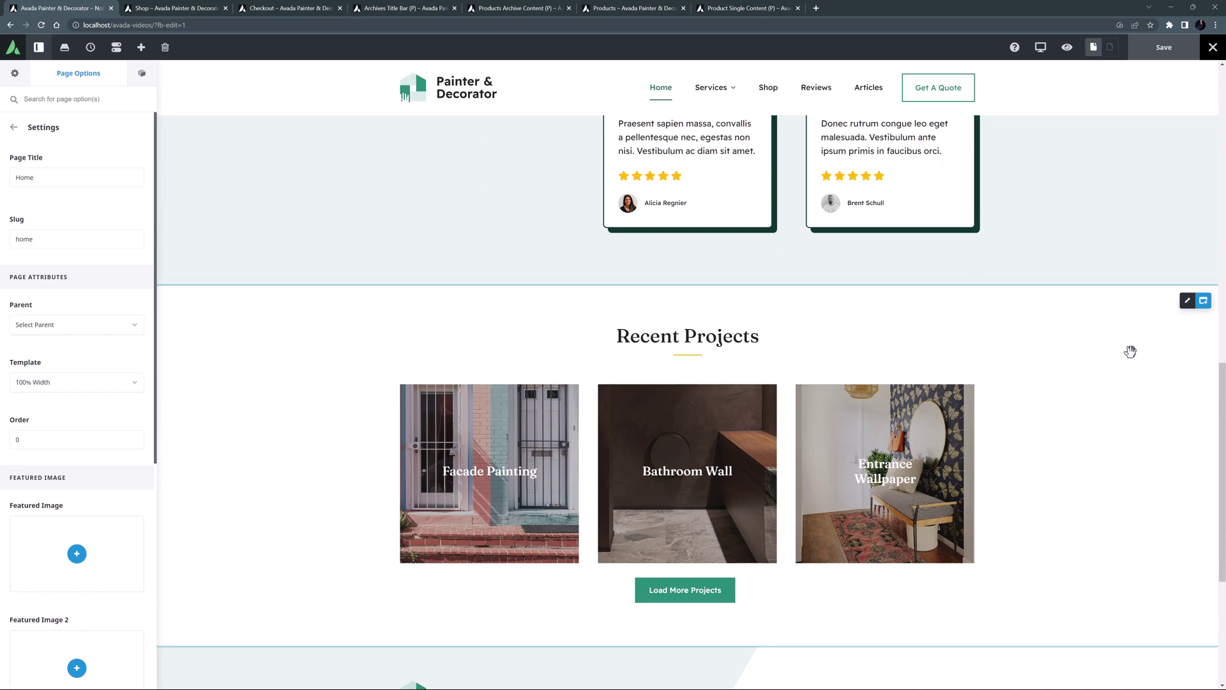
pyautogui.click(1202, 305)
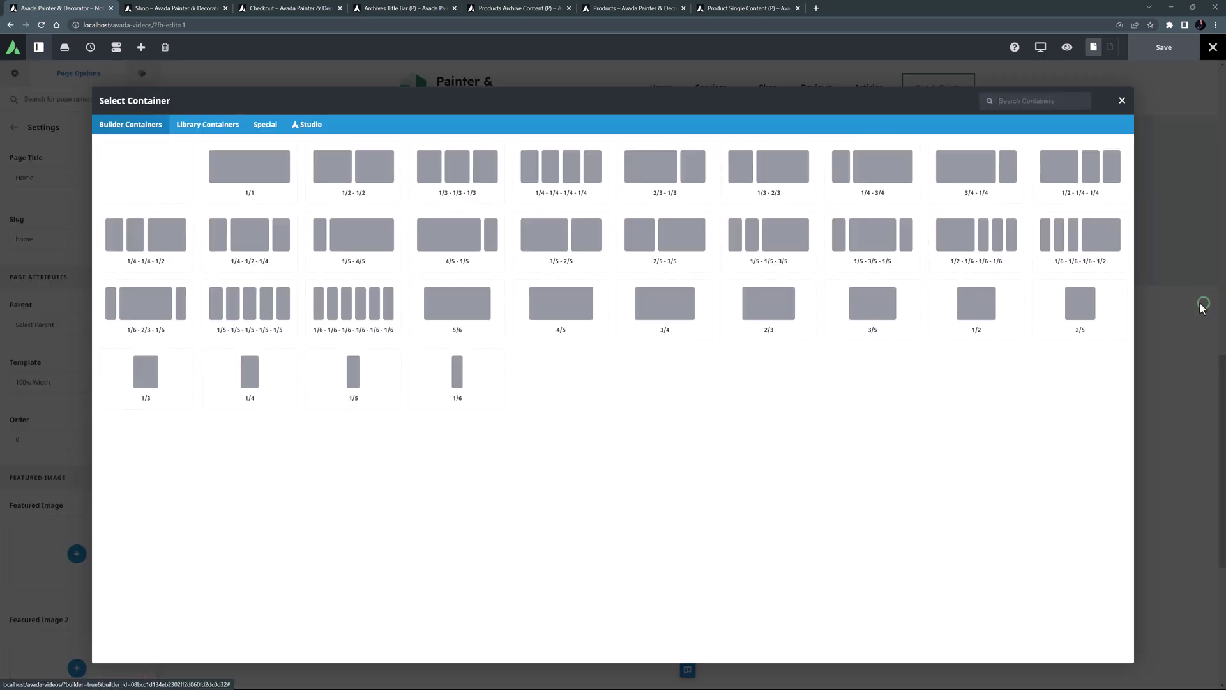
pyautogui.click(250, 180)
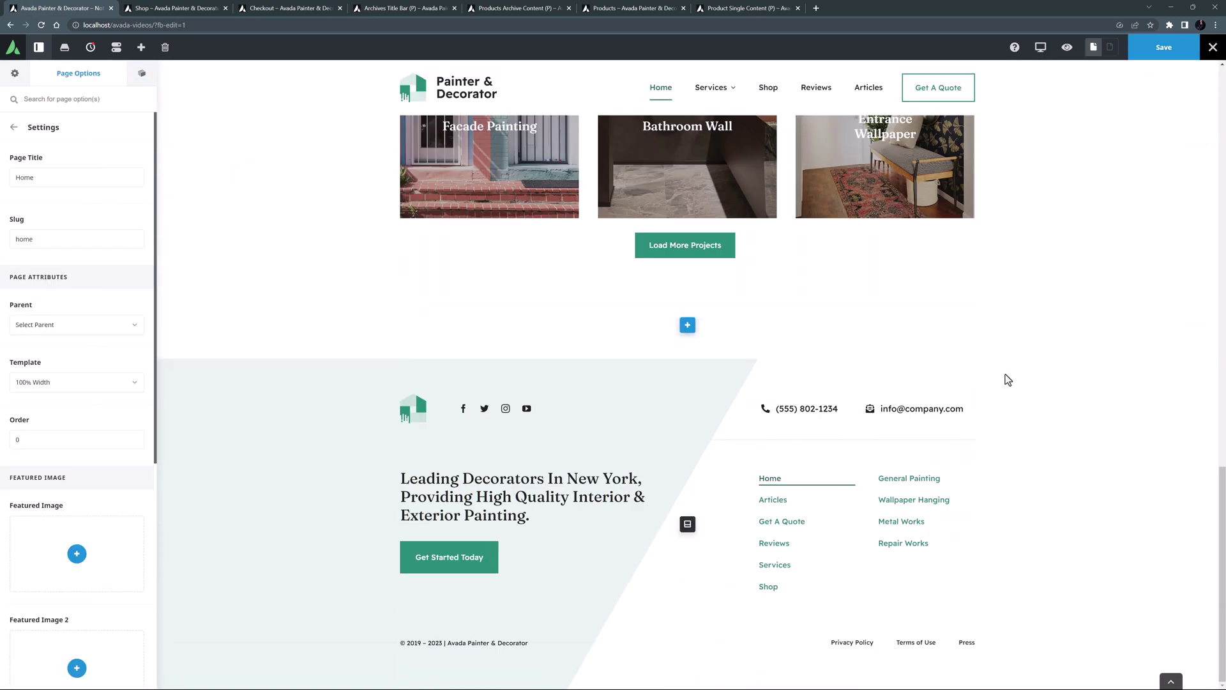
pyautogui.click(1187, 317)
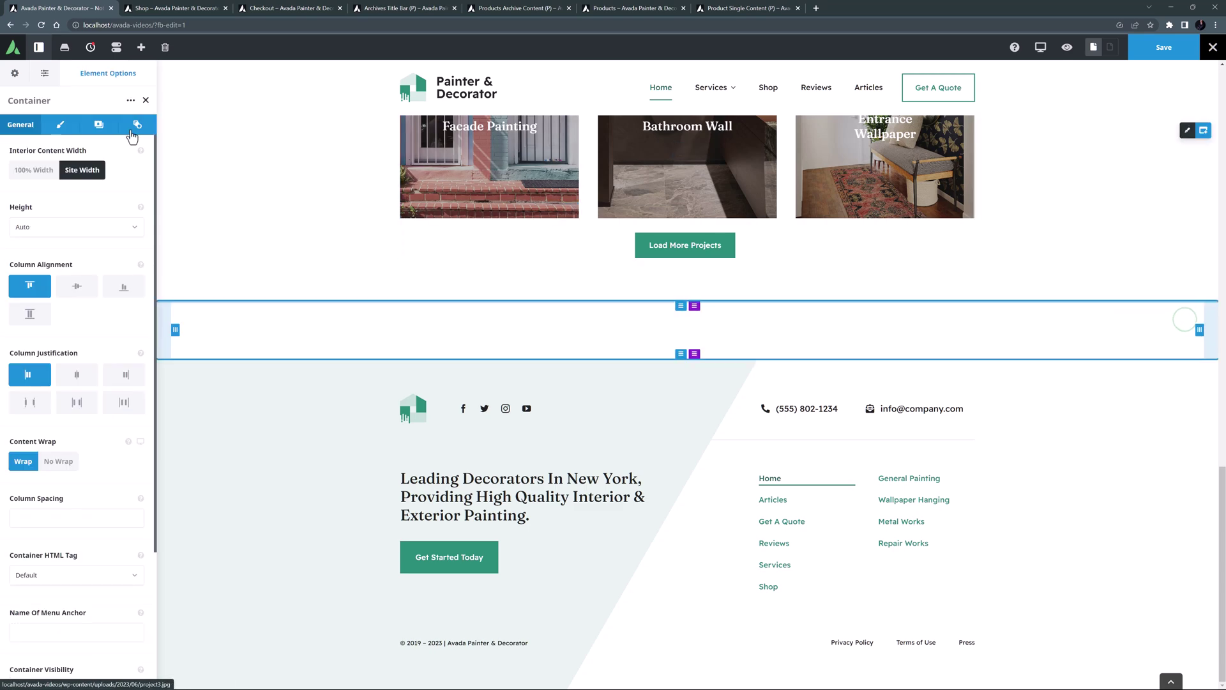
pyautogui.click(30, 100)
pyautogui.write('Shop')
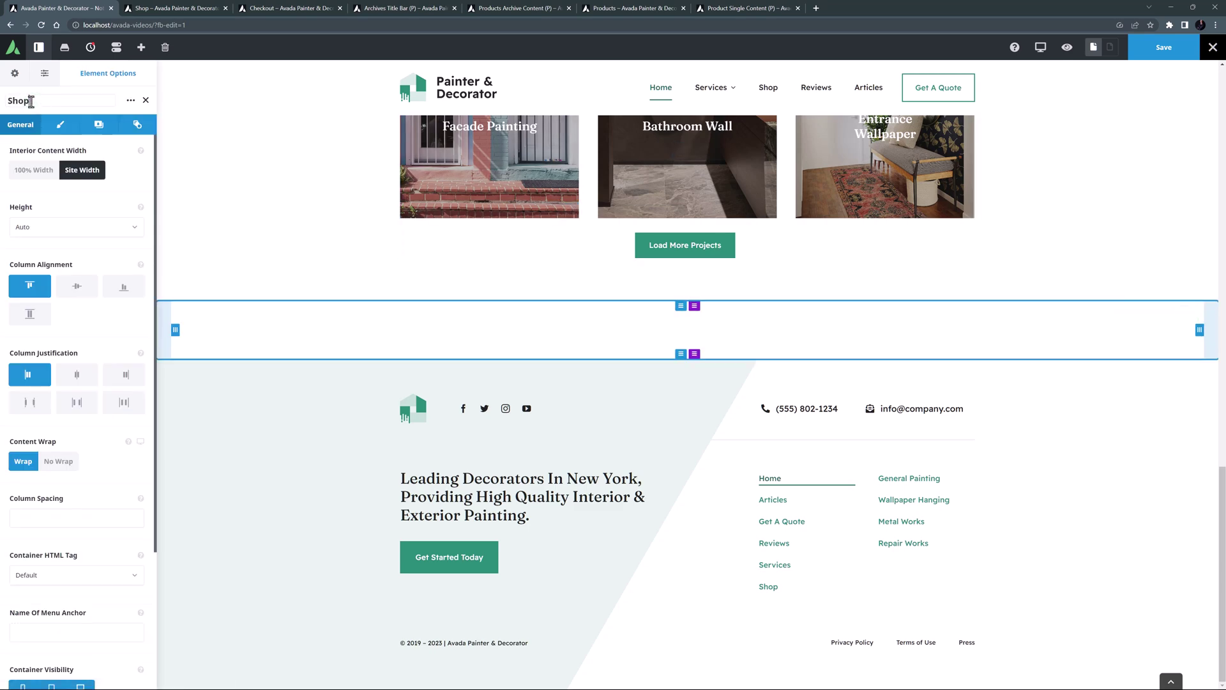
# Step: Give the Shop container 100px top and bottom padding
pyautogui.click(59, 124)
pyautogui.click(23, 250)
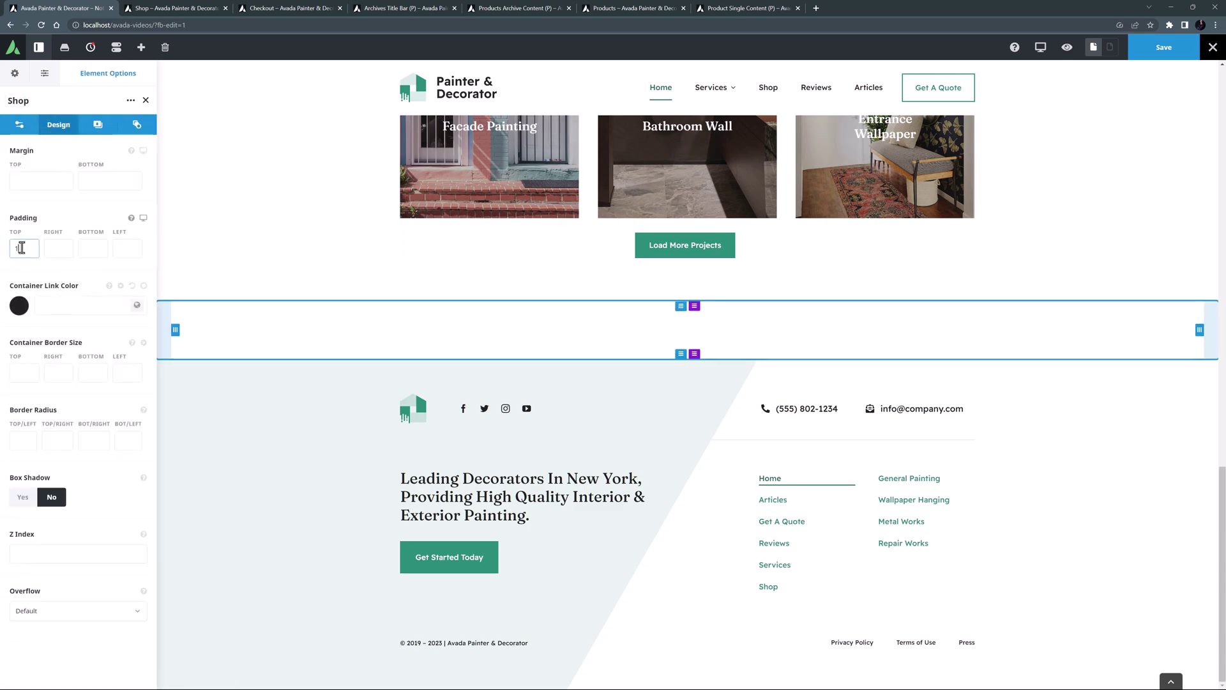
pyautogui.write('100px')
pyautogui.press('Tab')
pyautogui.press('Tab')
pyautogui.write('100px')
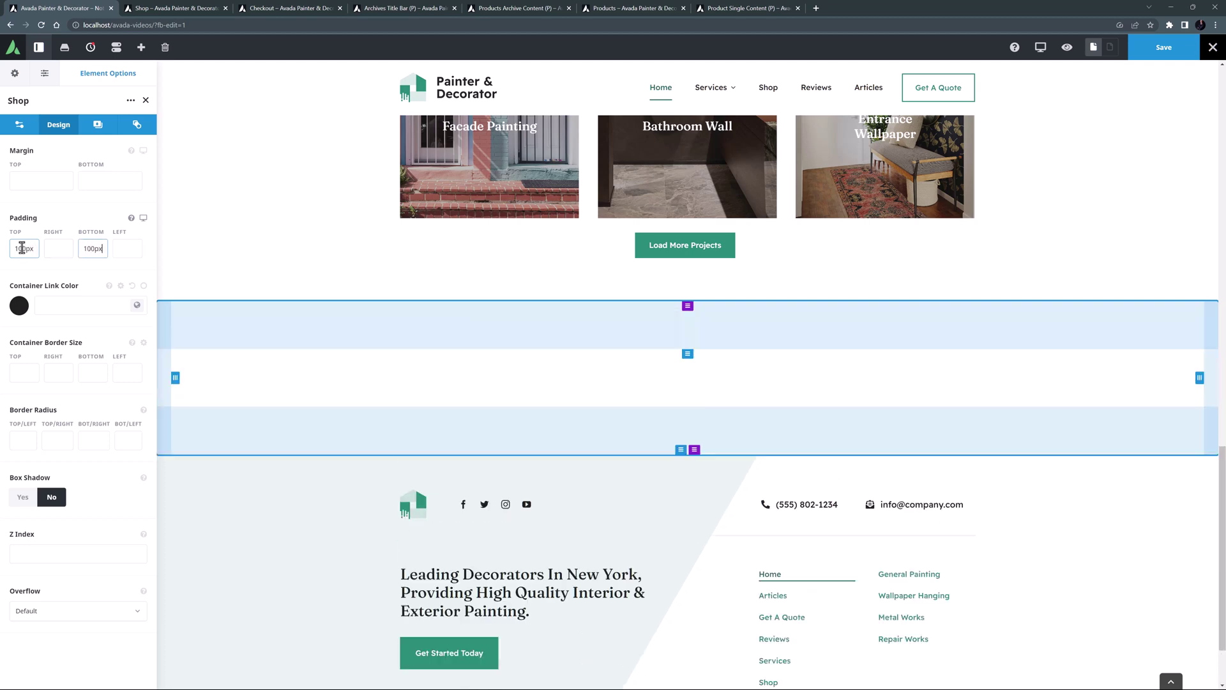
# Step: Set the Shop background to global Color 4 with a very low alpha
pyautogui.click(98, 126)
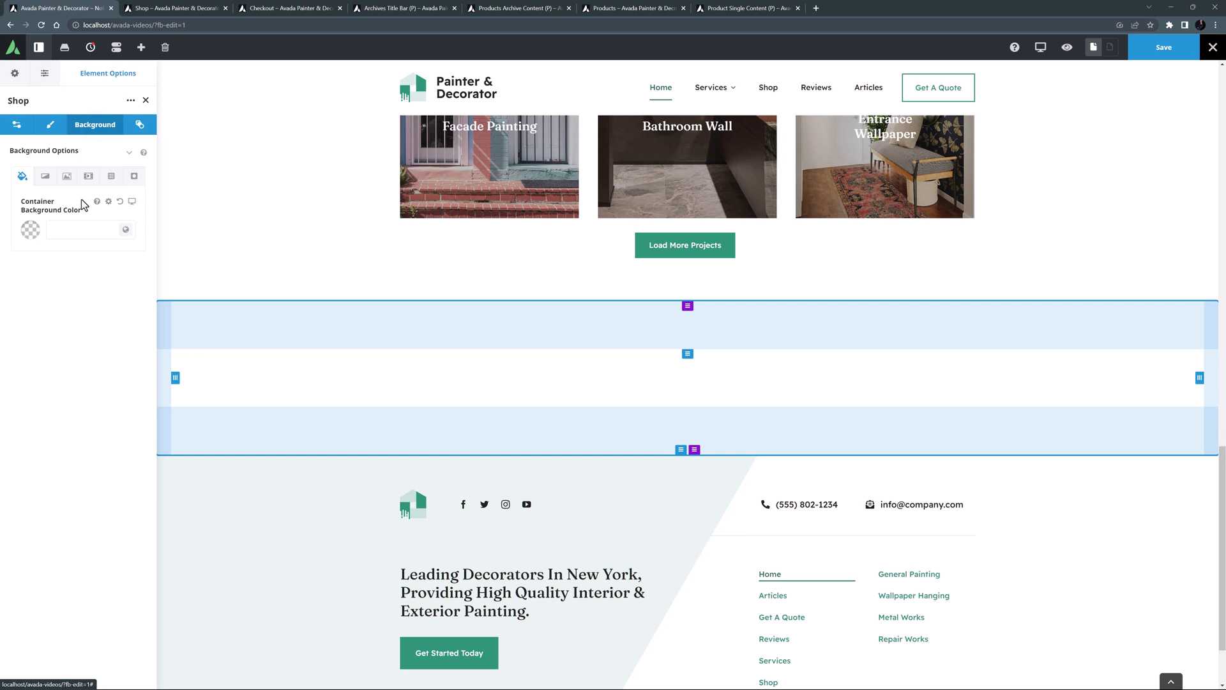
pyautogui.click(126, 230)
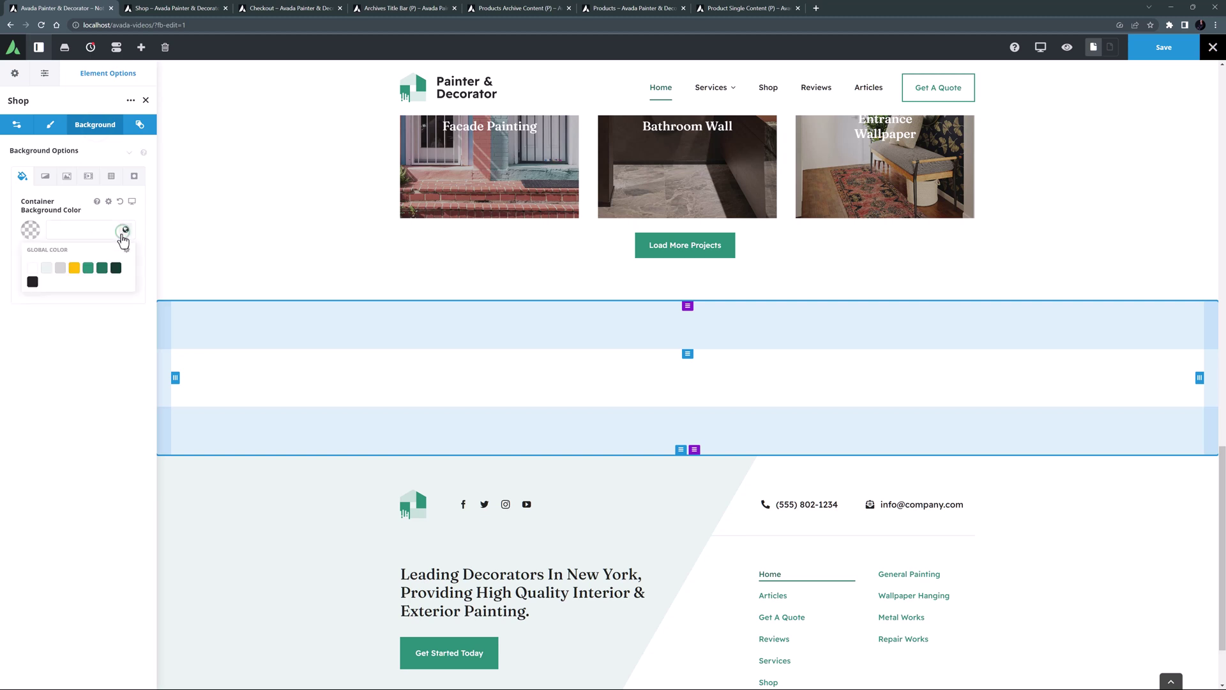
pyautogui.click(74, 268)
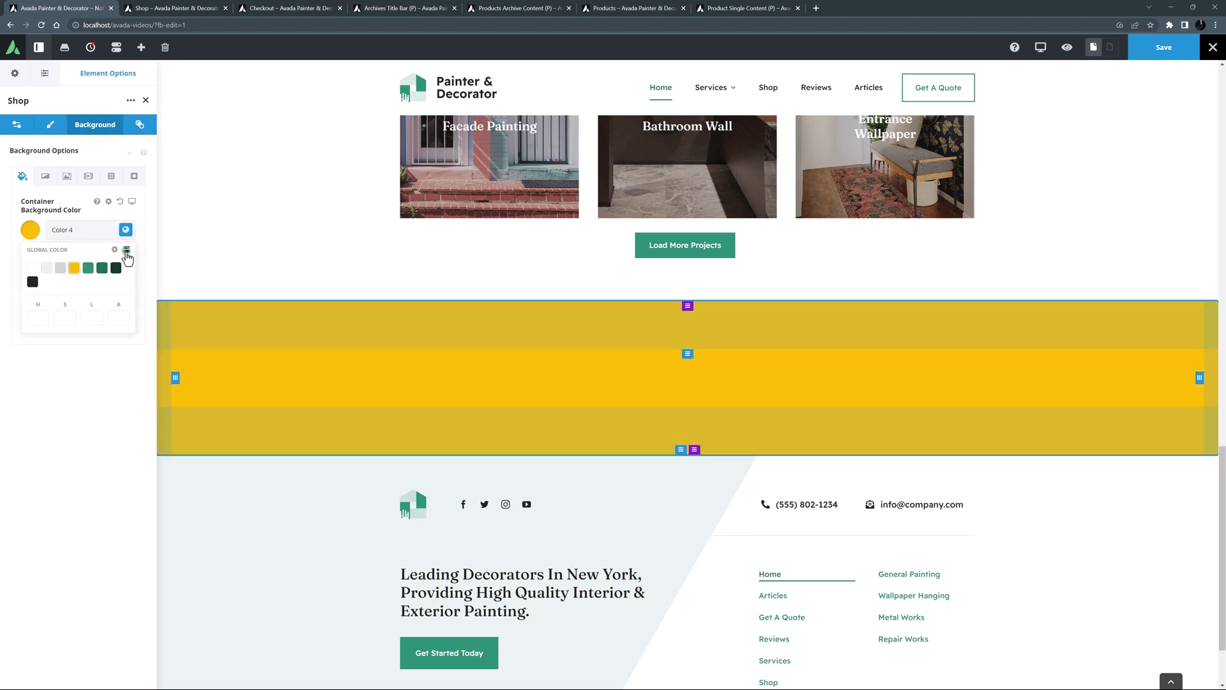
pyautogui.click(113, 317)
pyautogui.write('0')
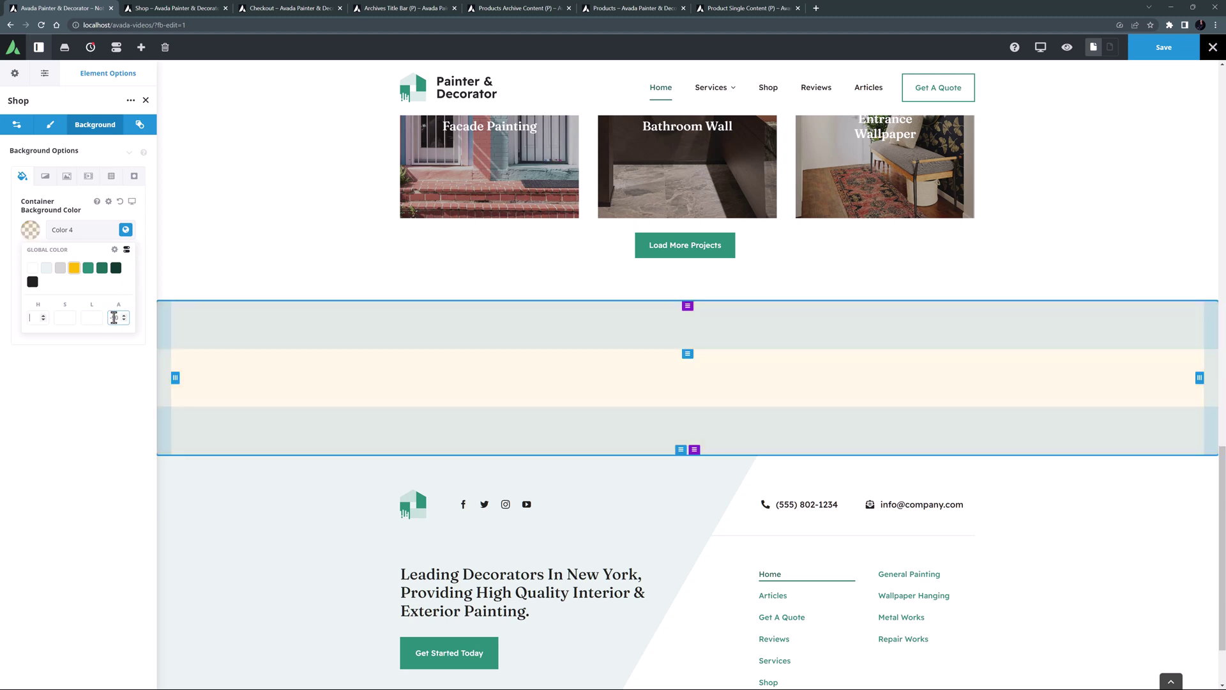
pyautogui.click(107, 361)
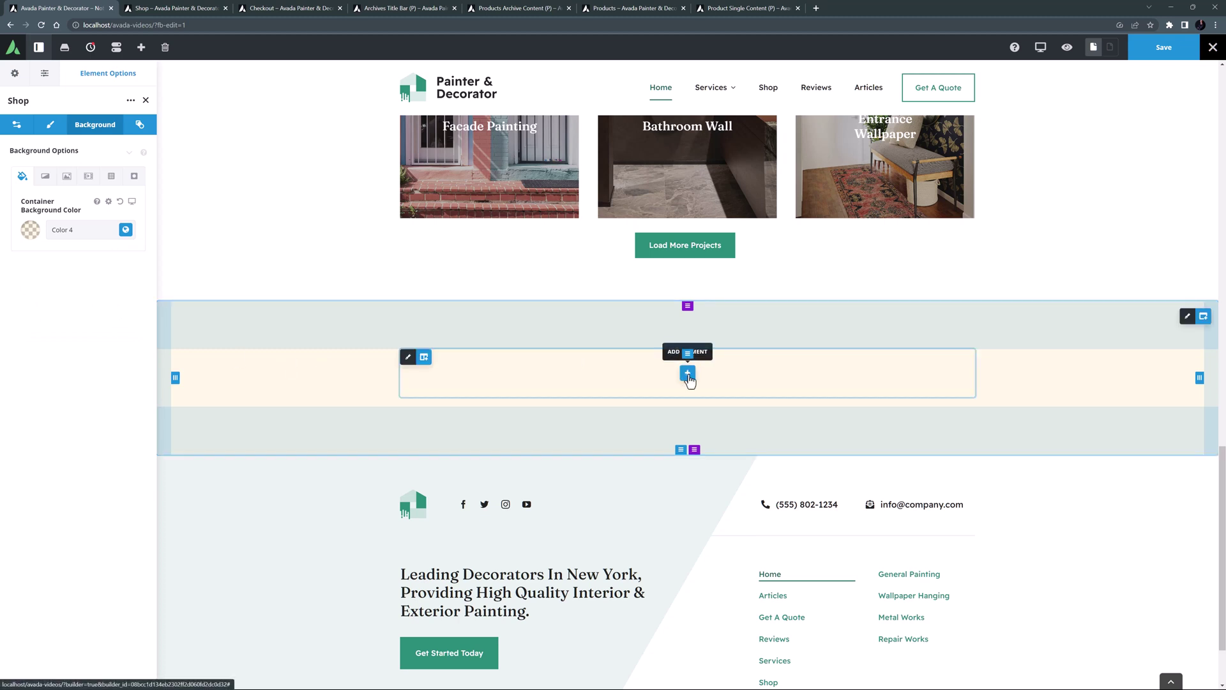
# Step: Insert the saved Title & Separator library column and retitle its heading 'Our Products'
pyautogui.click(424, 358)
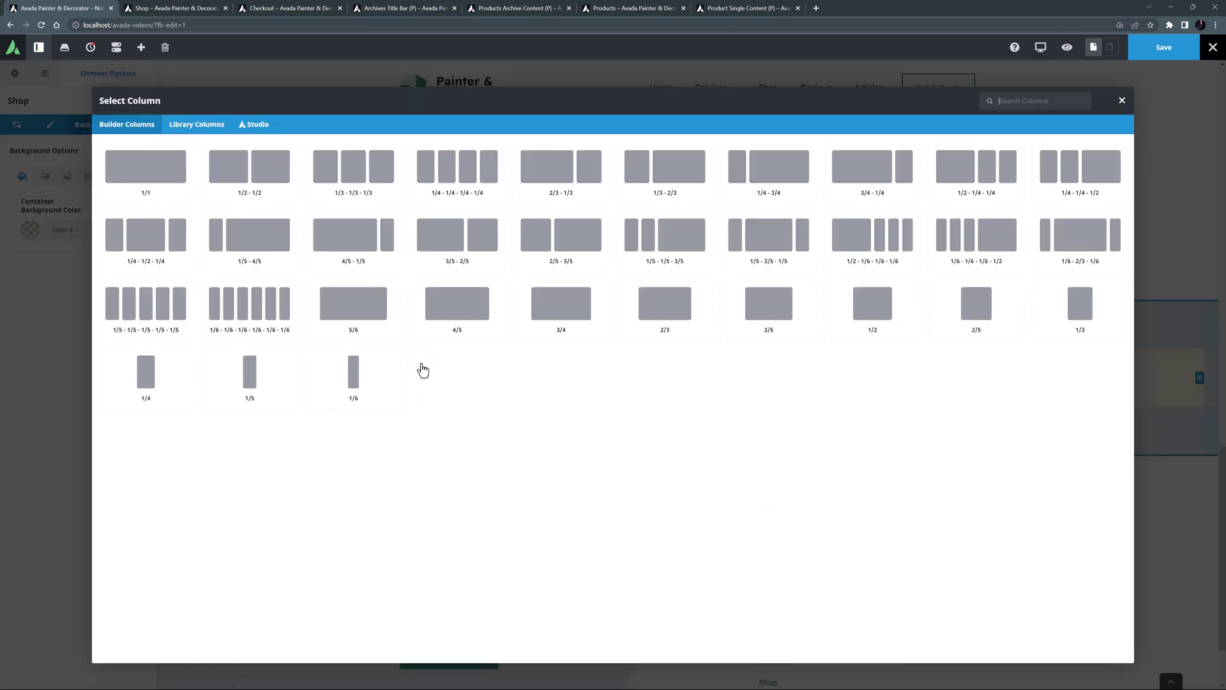
pyautogui.click(190, 125)
pyautogui.click(187, 156)
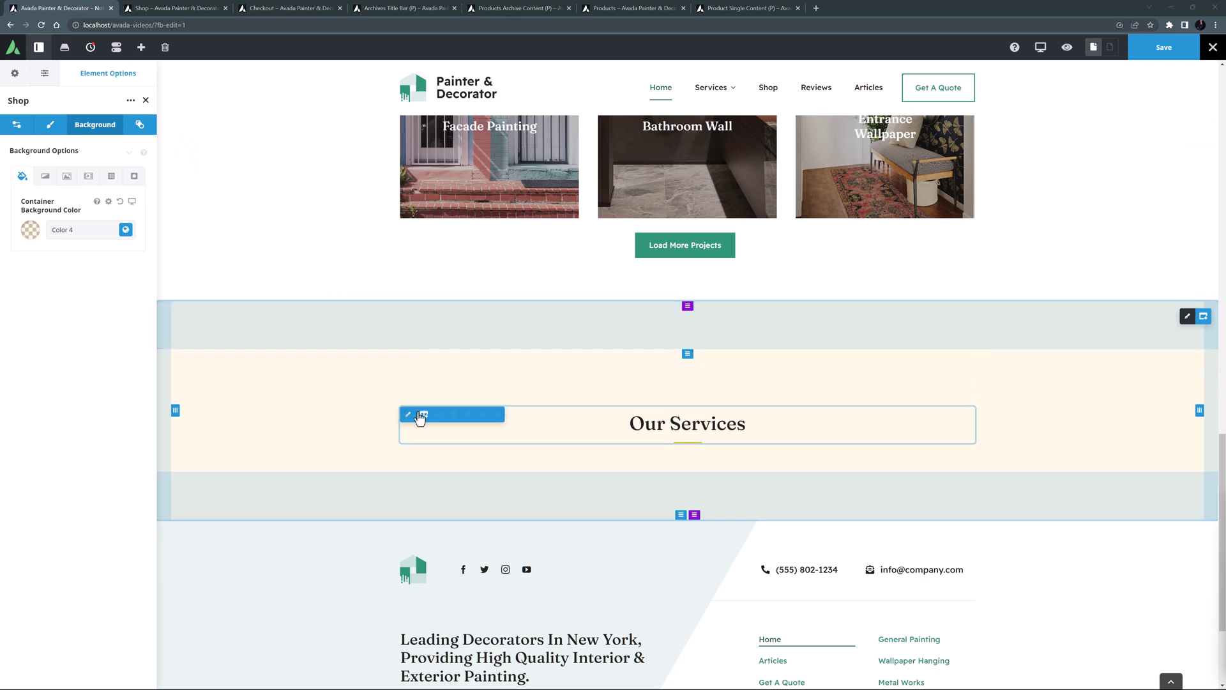
pyautogui.moveTo(506, 415); pyautogui.dragTo(501, 343)
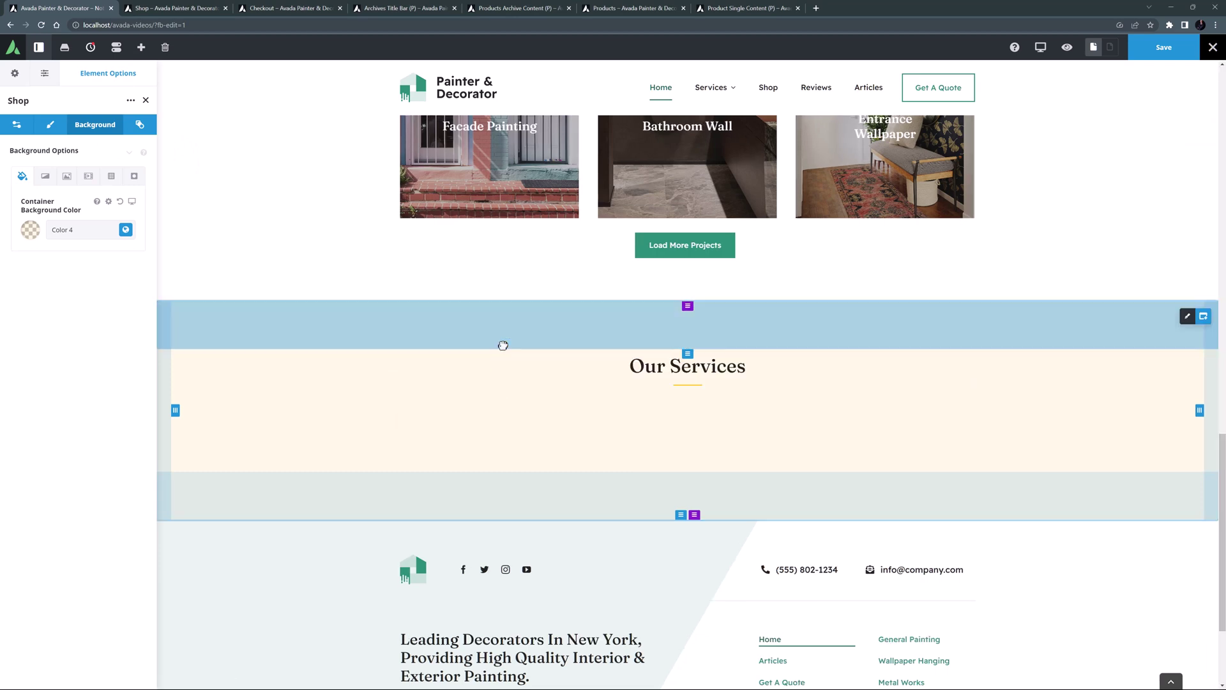
pyautogui.click(682, 370)
pyautogui.moveTo(61, 285); pyautogui.dragTo(3, 283)
pyautogui.write('Our Products')
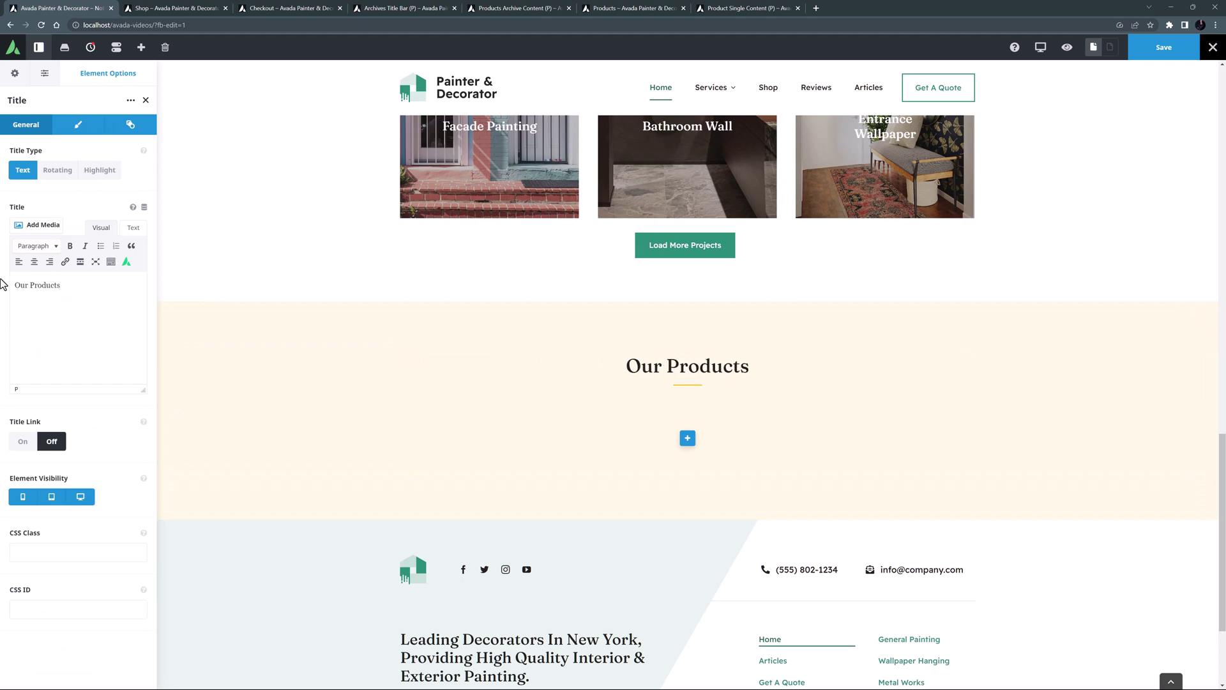
# Step: Add a Post Cards element below it using the Products card and Products post type
pyautogui.click(687, 438)
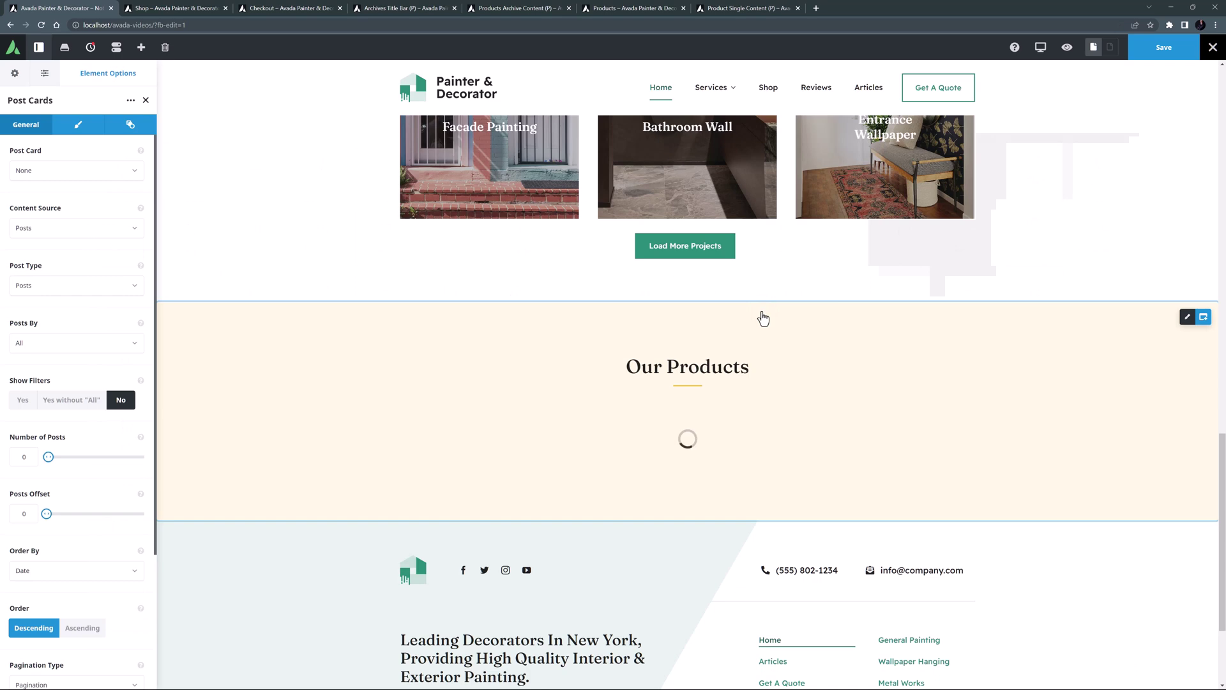
pyautogui.click(26, 171)
pyautogui.scroll(-2, 40, 223)
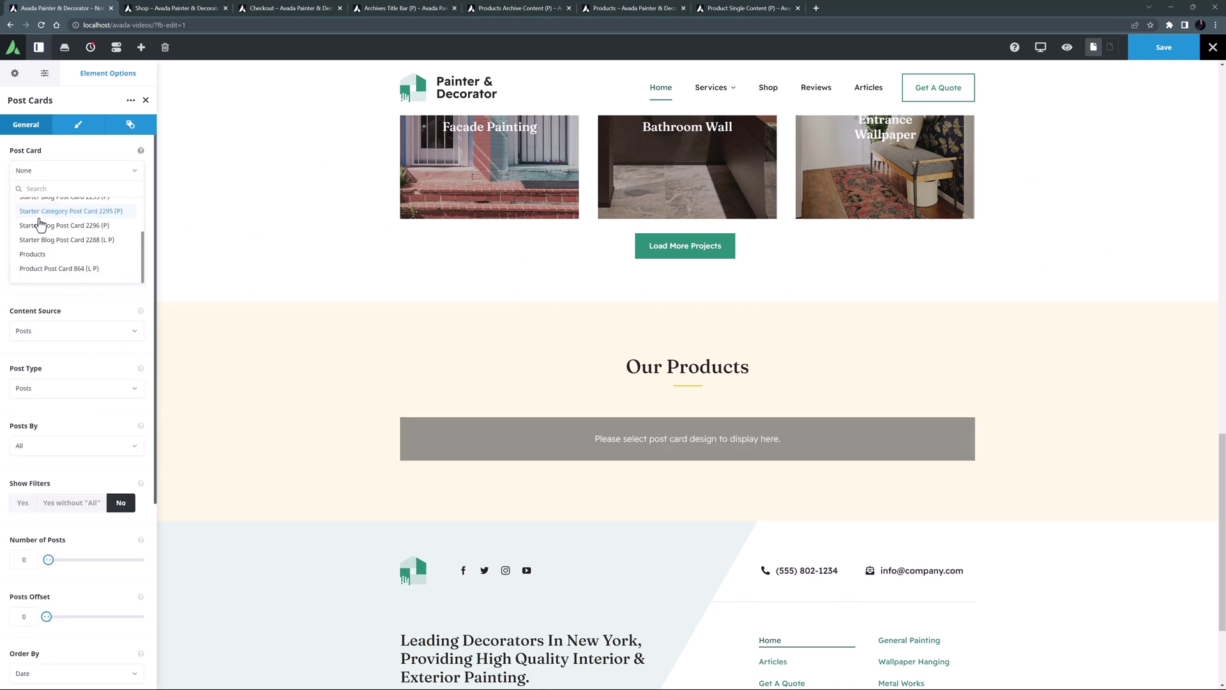
pyautogui.click(36, 259)
pyautogui.click(28, 316)
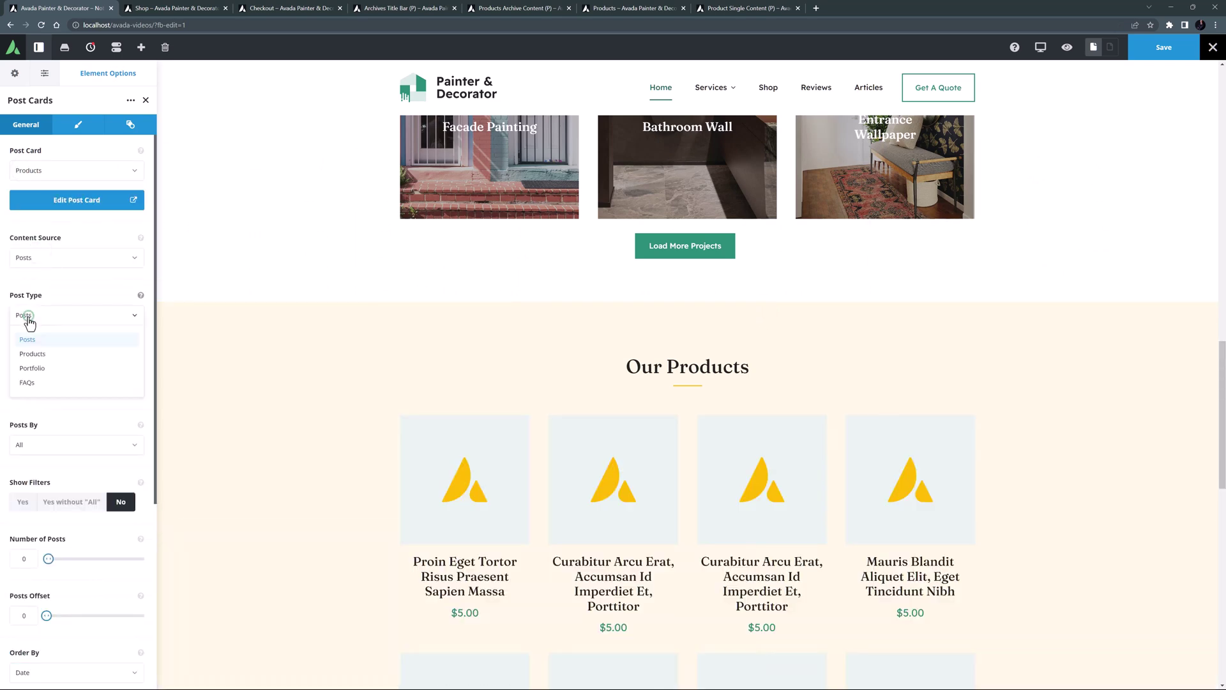
pyautogui.click(32, 353)
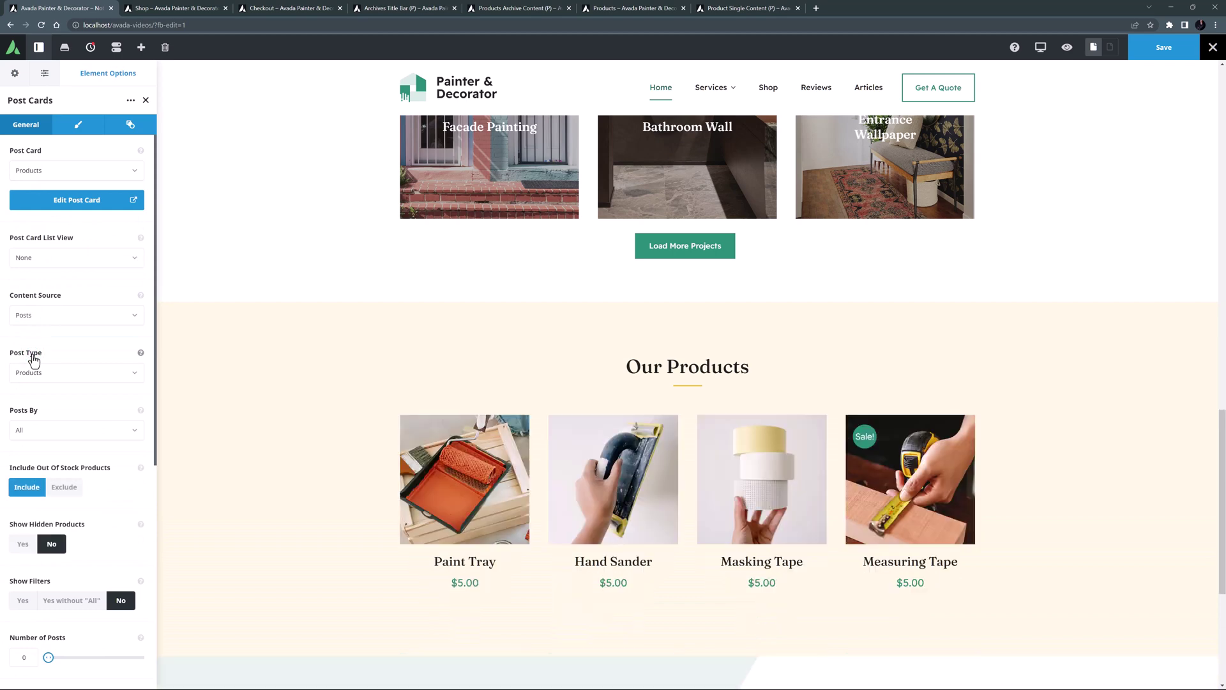